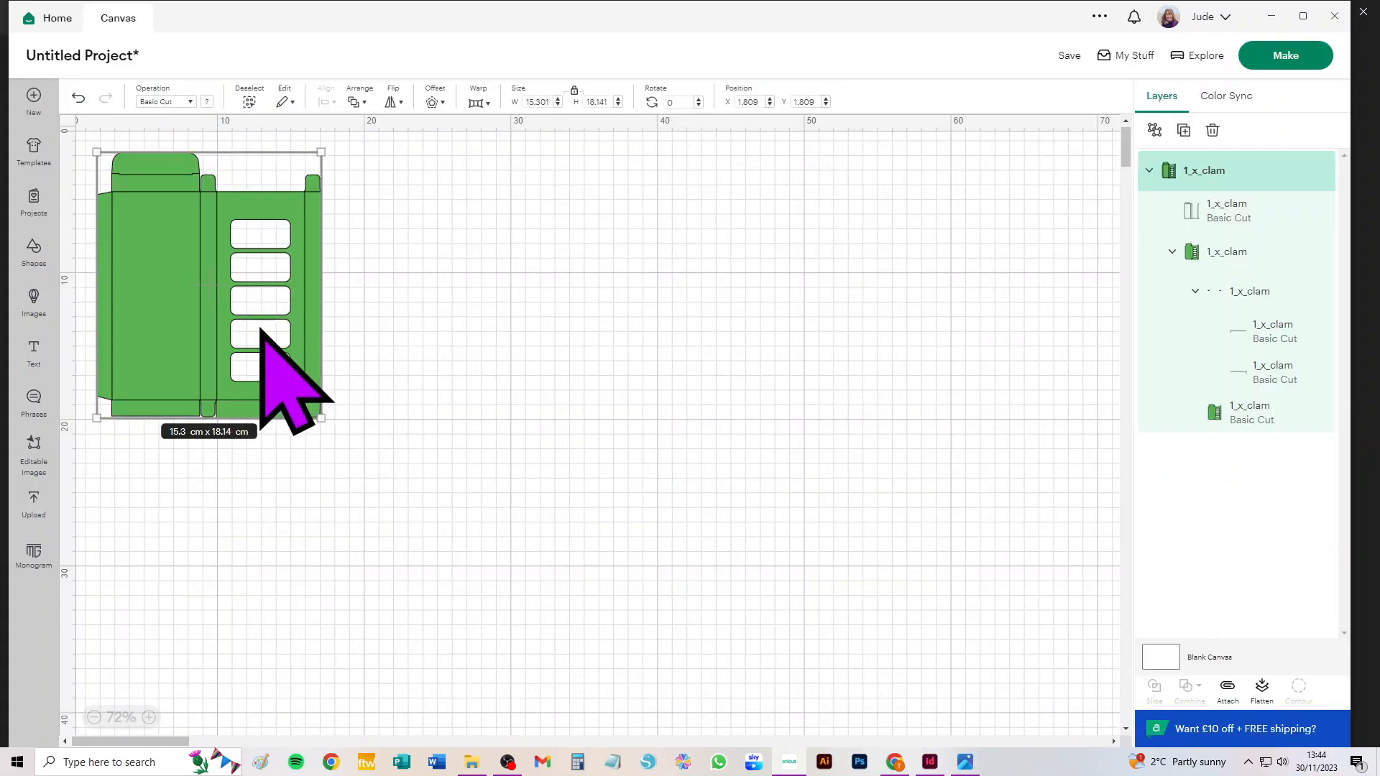
- Move the box template away from the canvas corner to about X 17.1, Y 8.5 cm
scroll(264, 329, up, 3)
drag(115, 194, 484, 358)
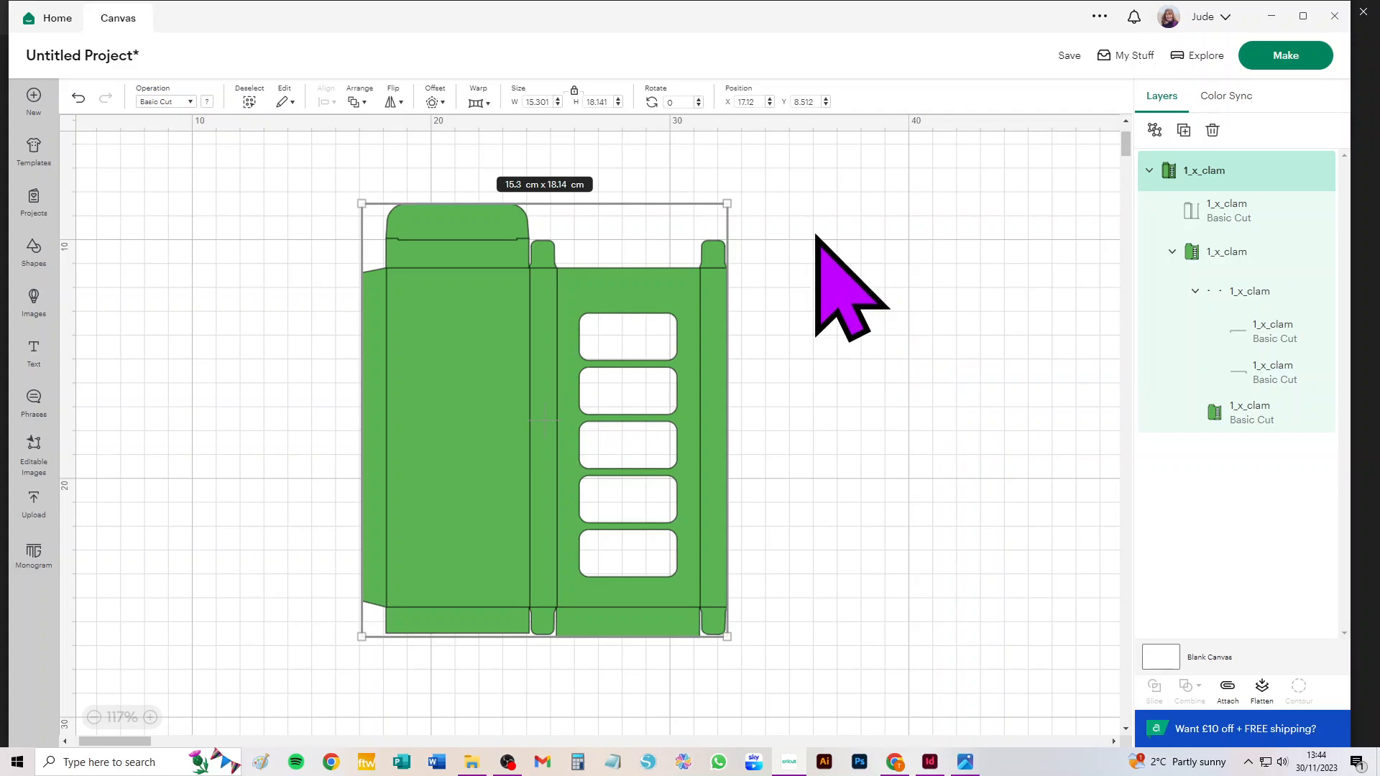
- Set the operation of the template's fold-line layer, the first layer inside the group, to Score
click(1238, 207)
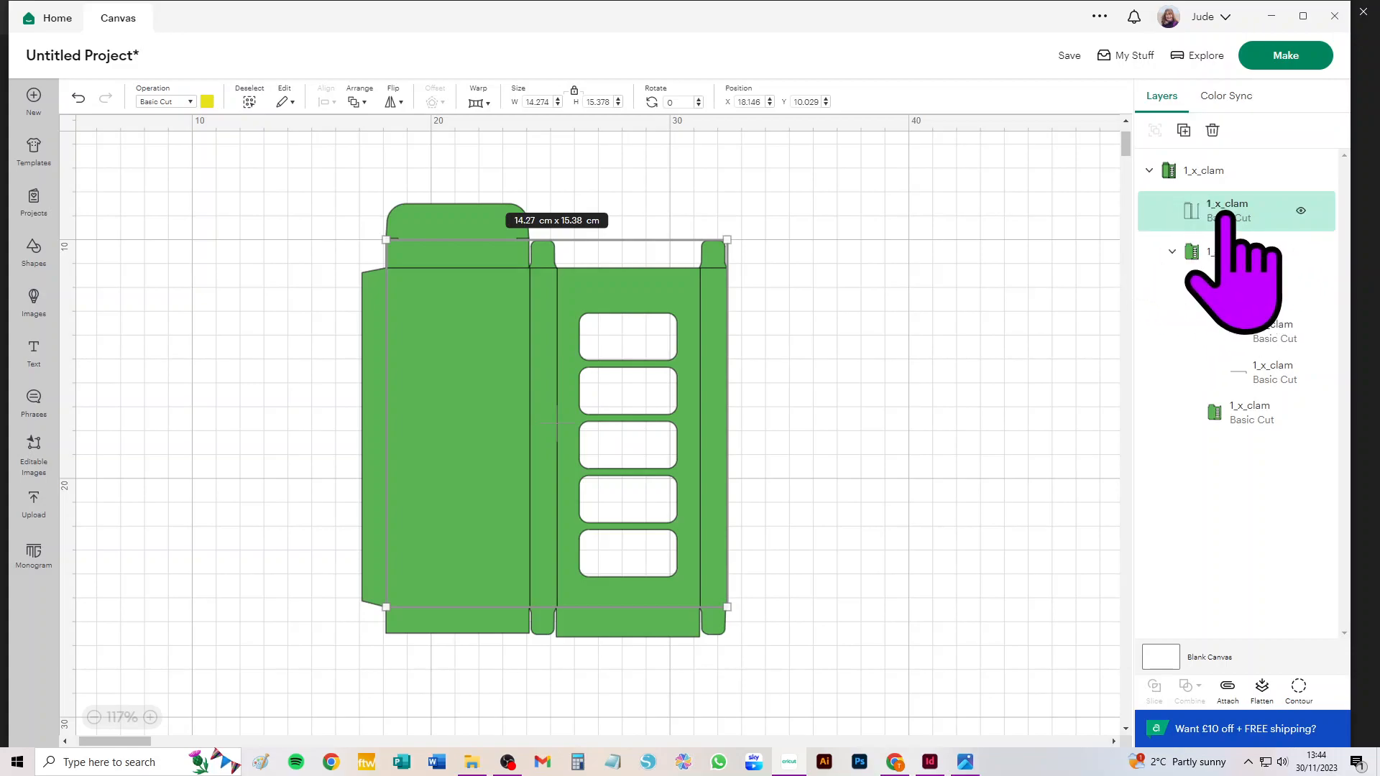
click(1173, 250)
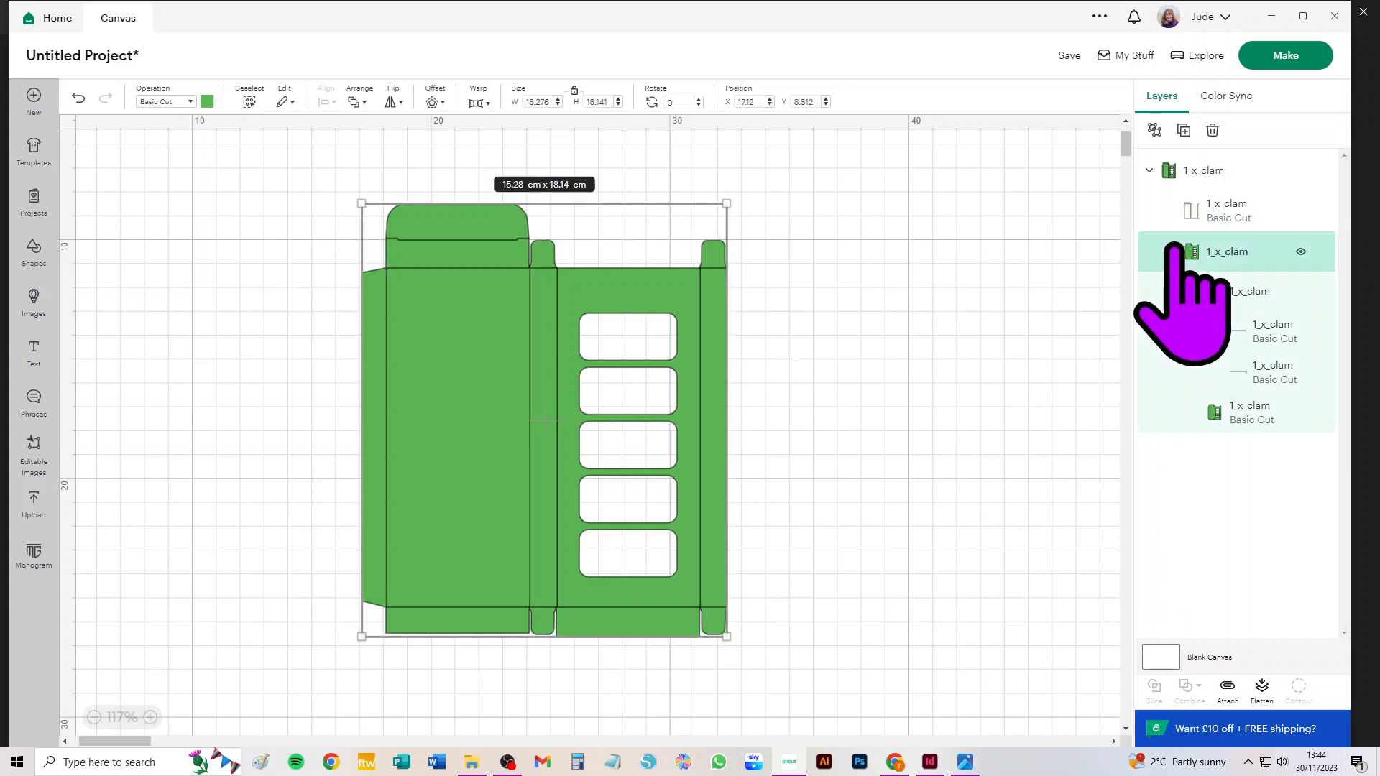
click(1171, 251)
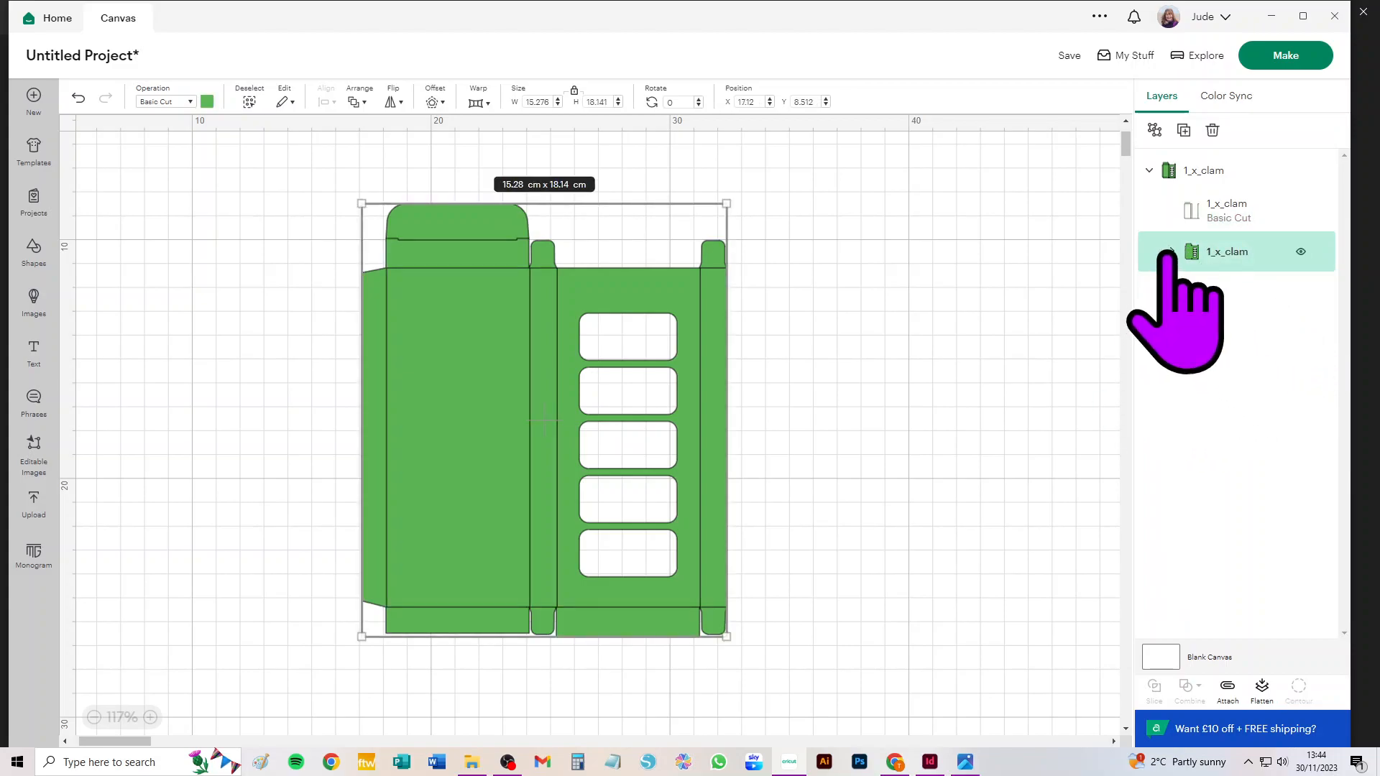
click(1172, 251)
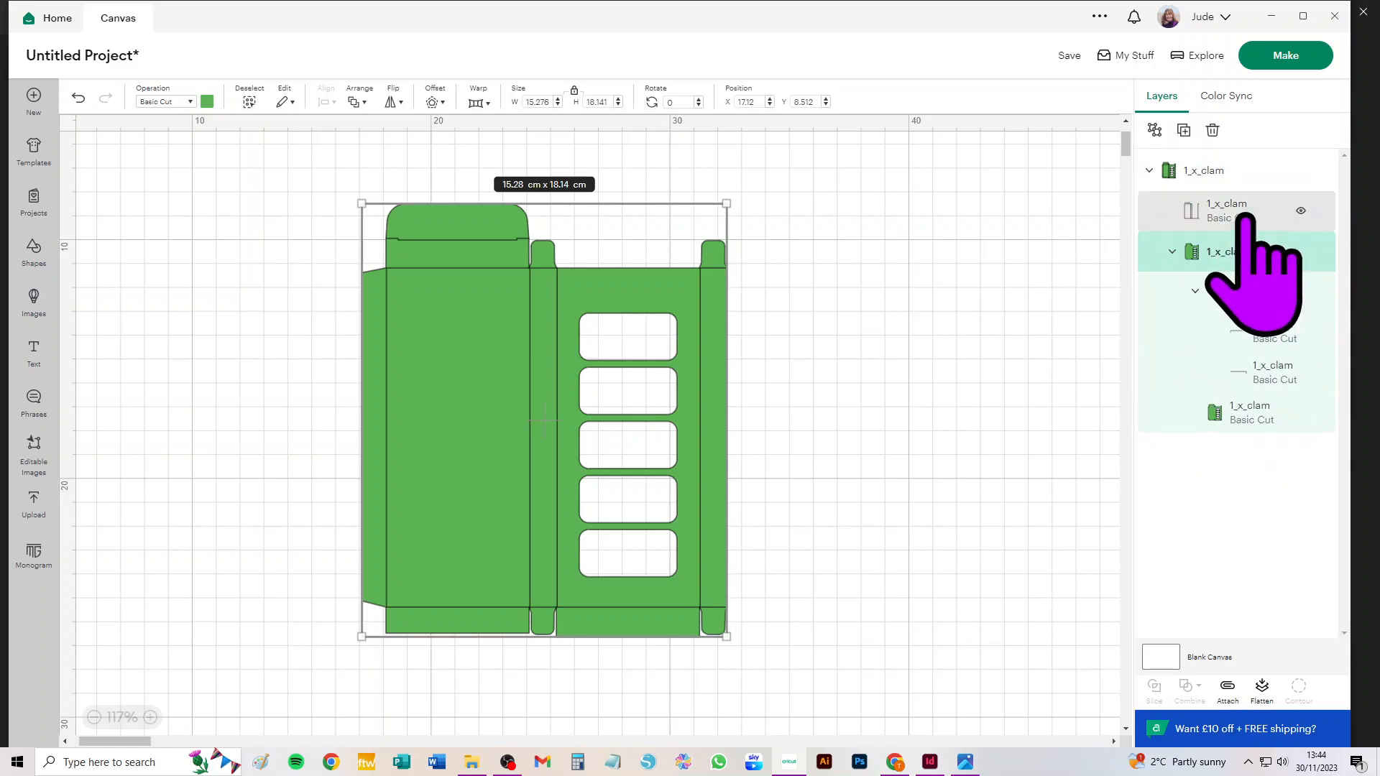
click(1203, 209)
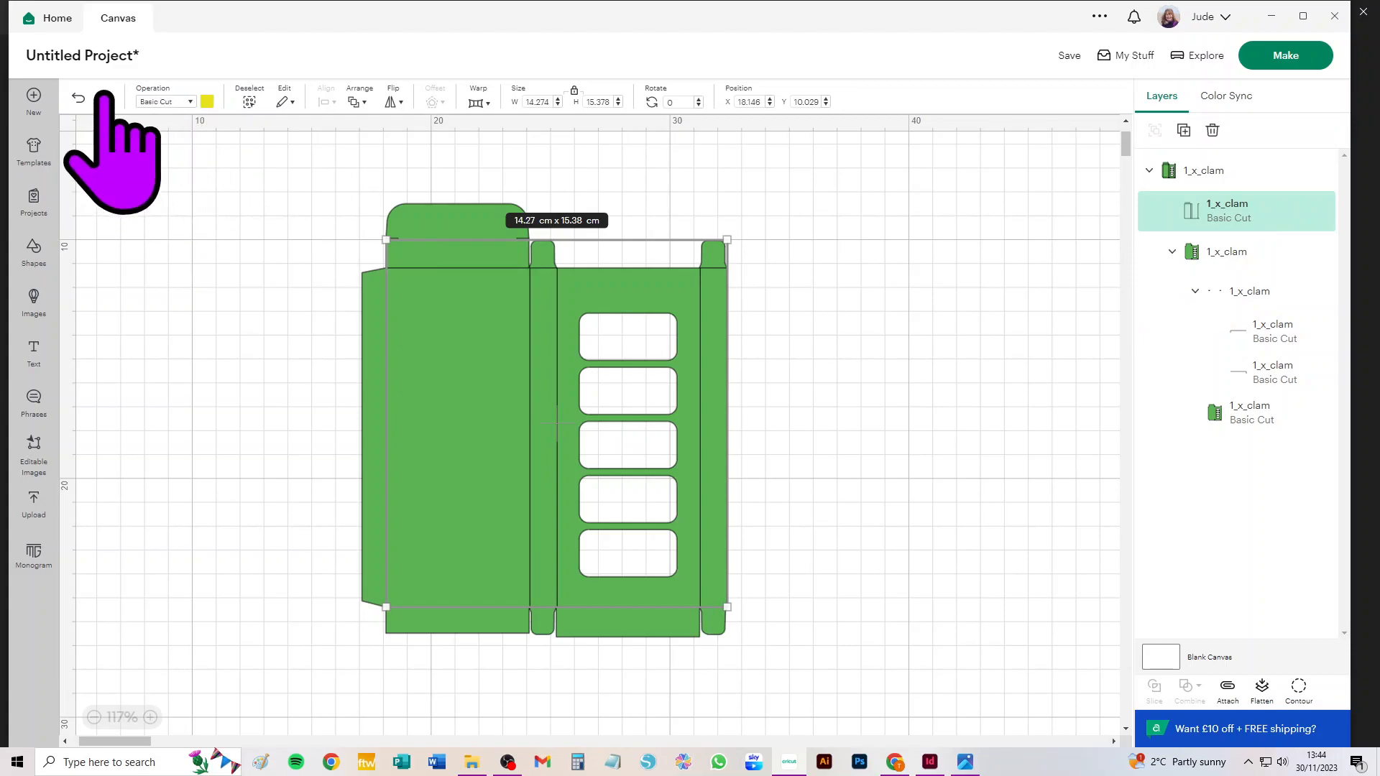
click(153, 102)
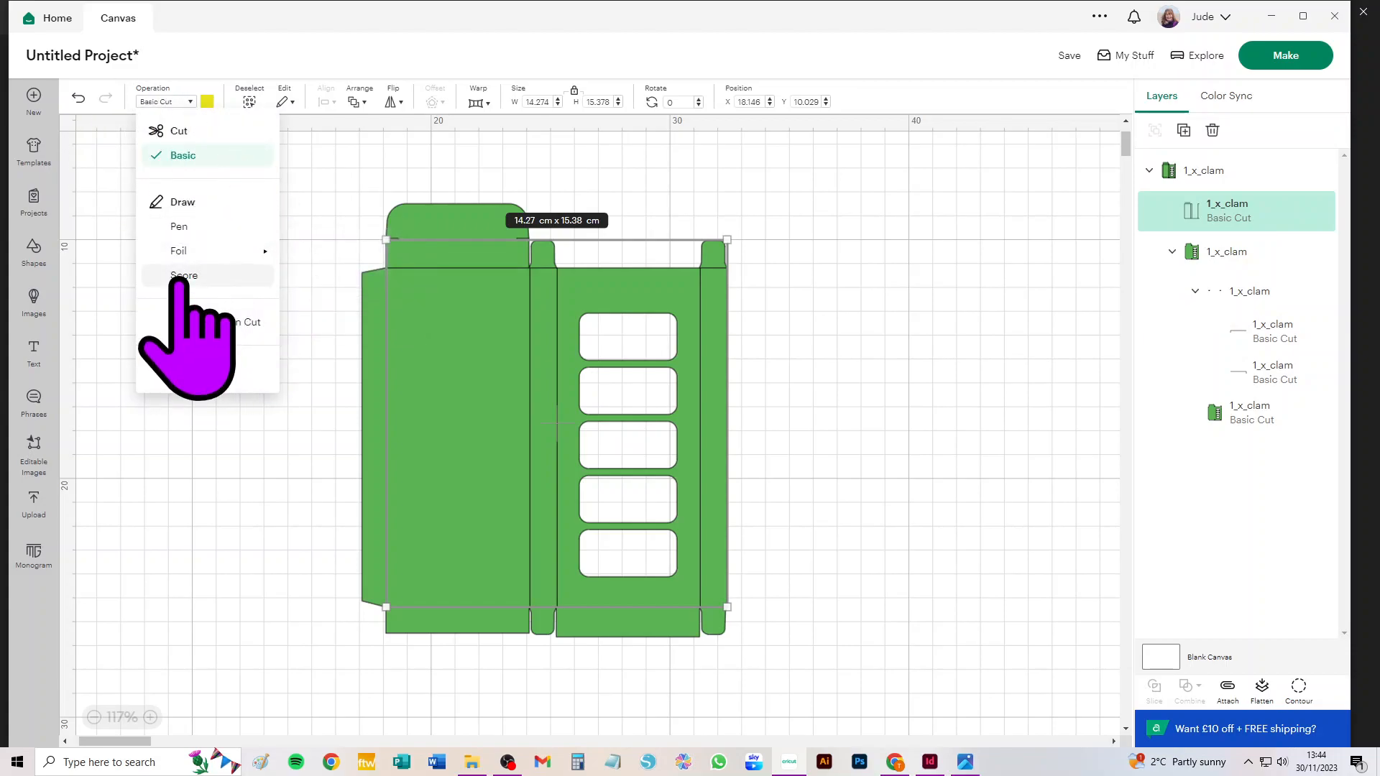
click(178, 277)
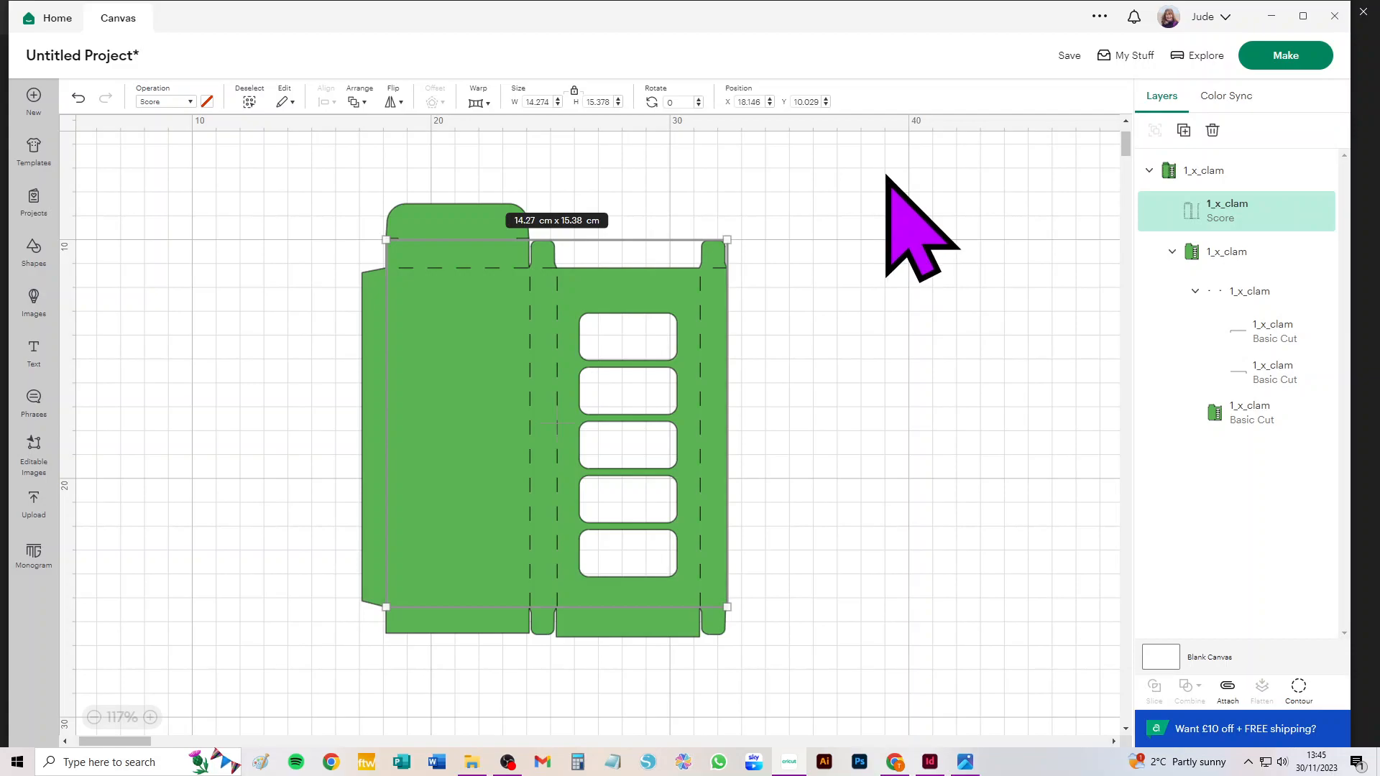
- Select the whole 1_x_clam template group and attach its score and cut layers together
drag(894, 174, 224, 708)
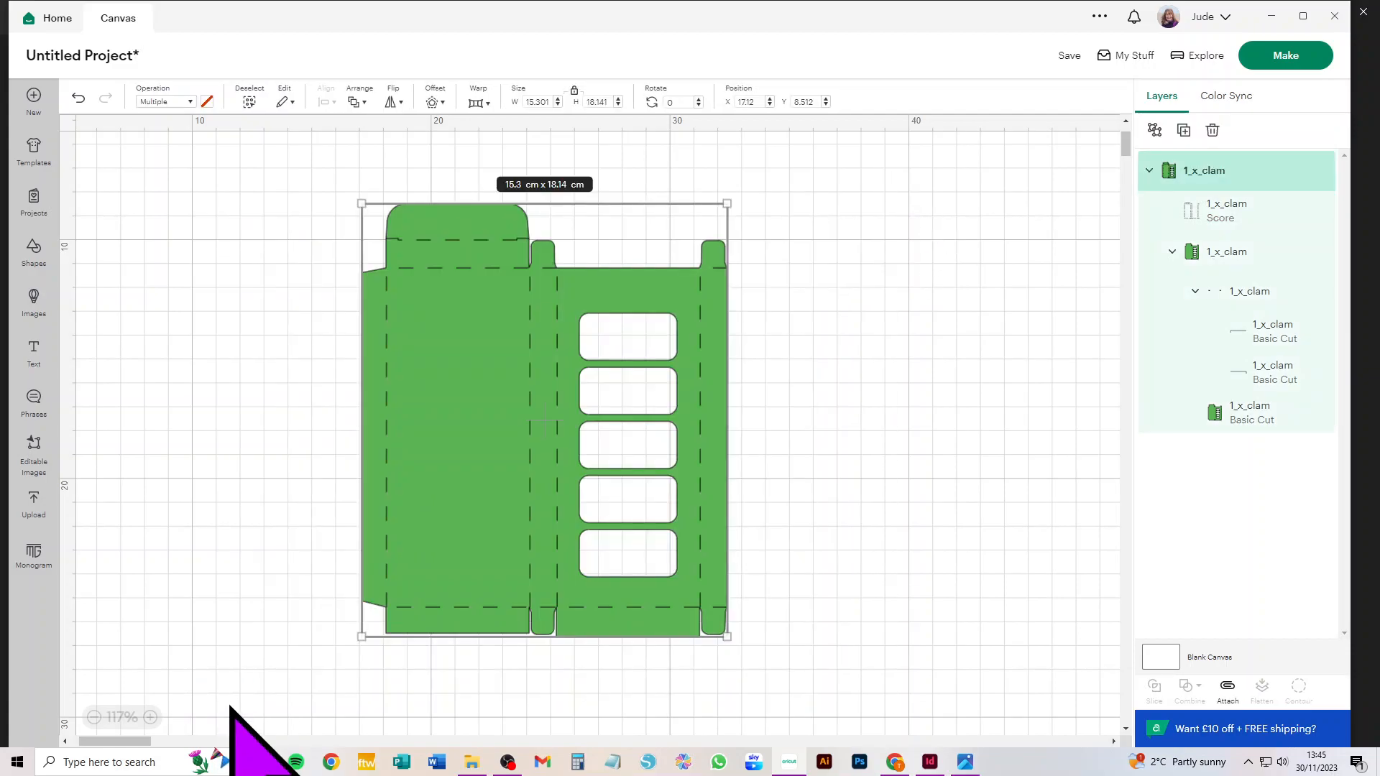
click(896, 221)
click(250, 101)
click(288, 281)
drag(950, 167, 160, 694)
click(1054, 410)
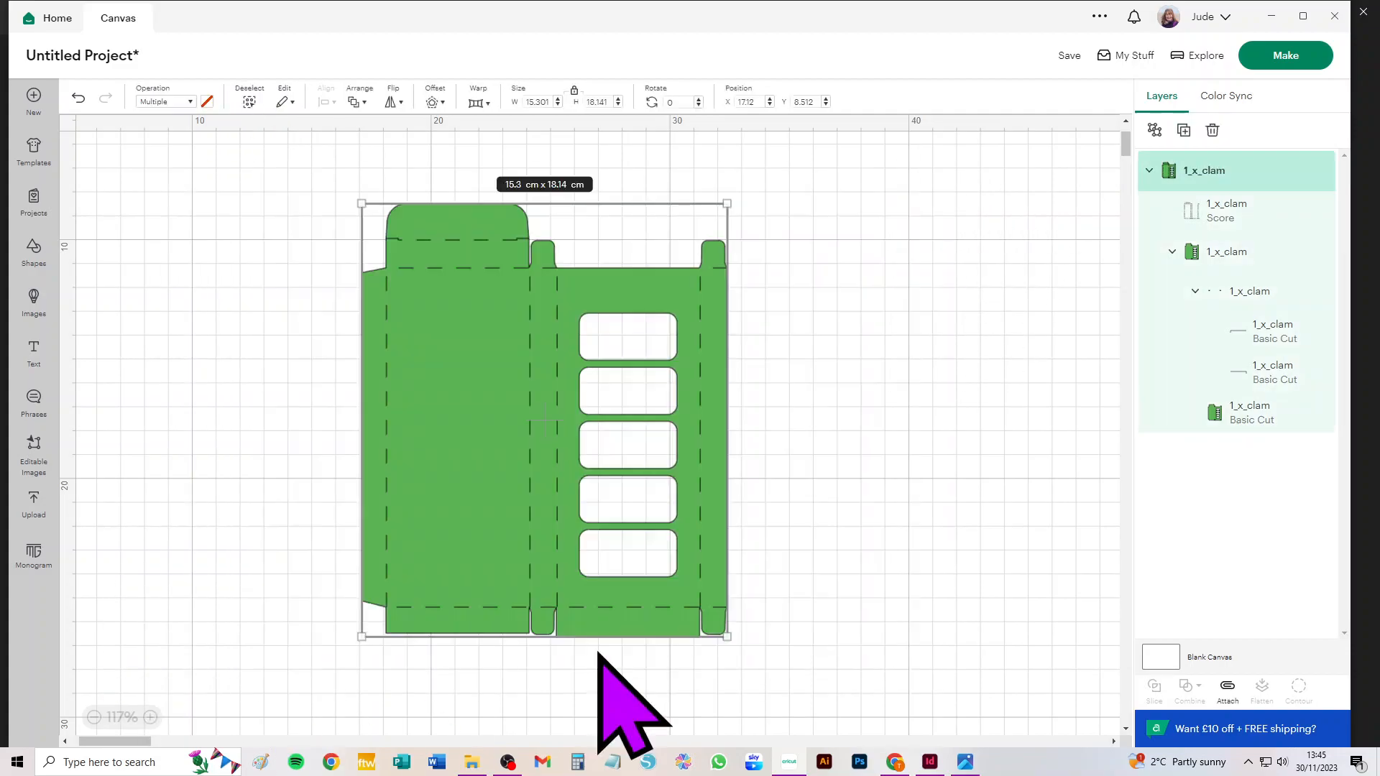
click(1222, 169)
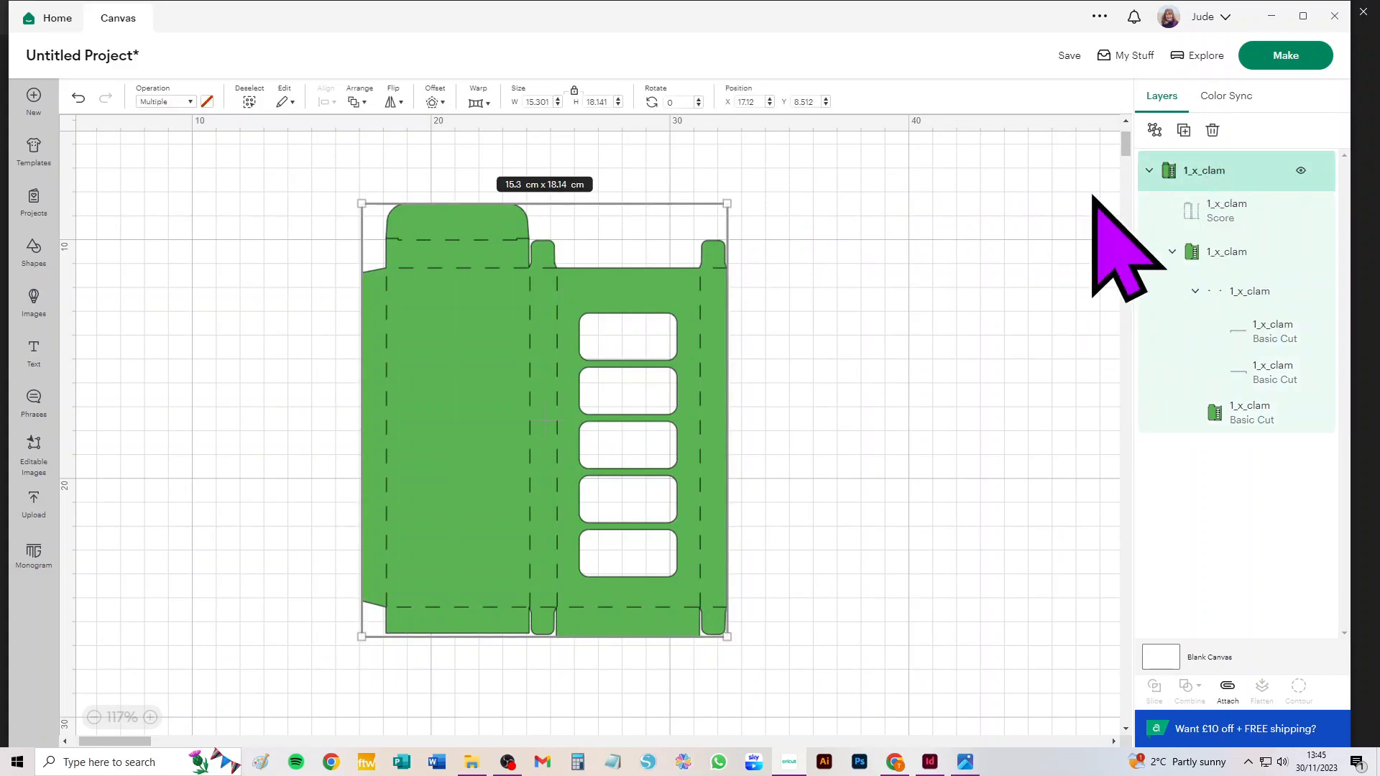
click(1228, 687)
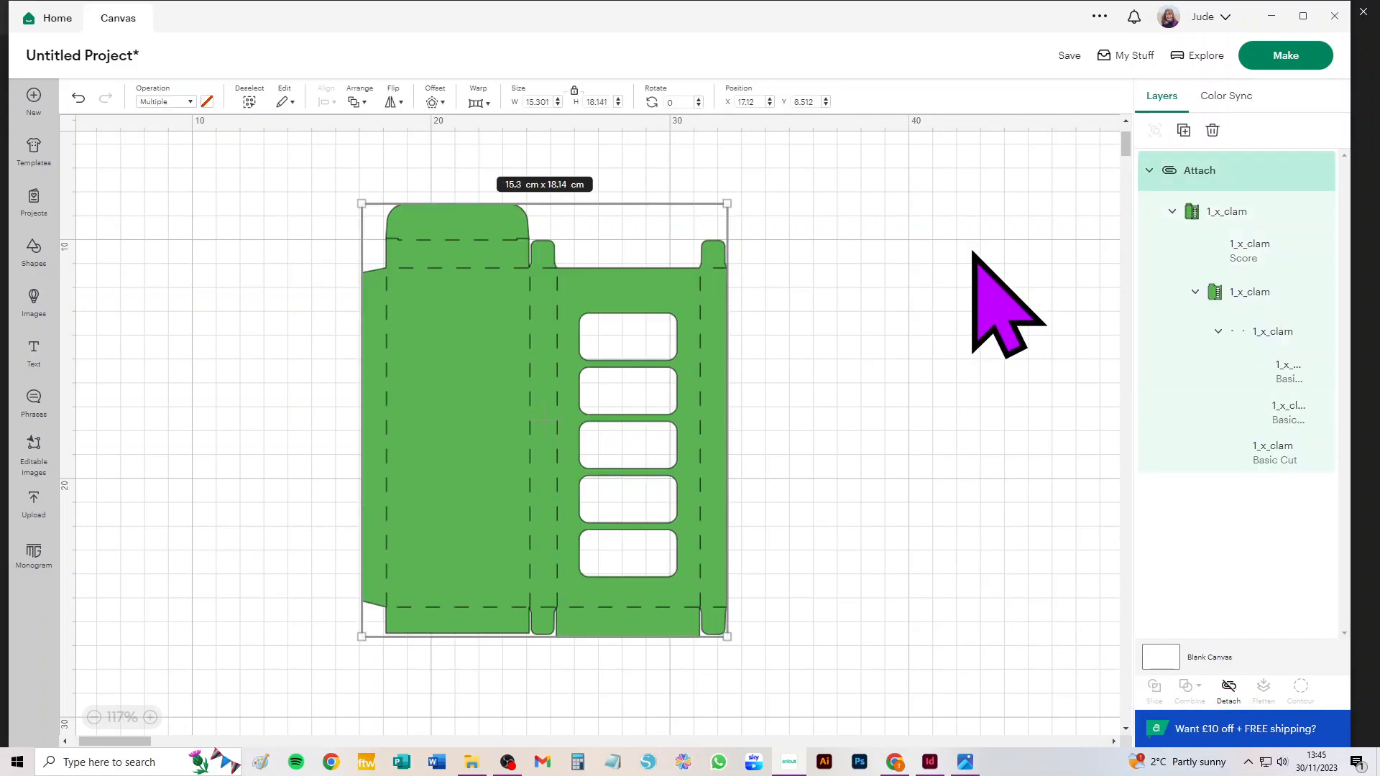
- Open the mat preparation for the template and try the A4 and 21.6 cm x 27.9 cm (Letter) material sizes
click(1286, 56)
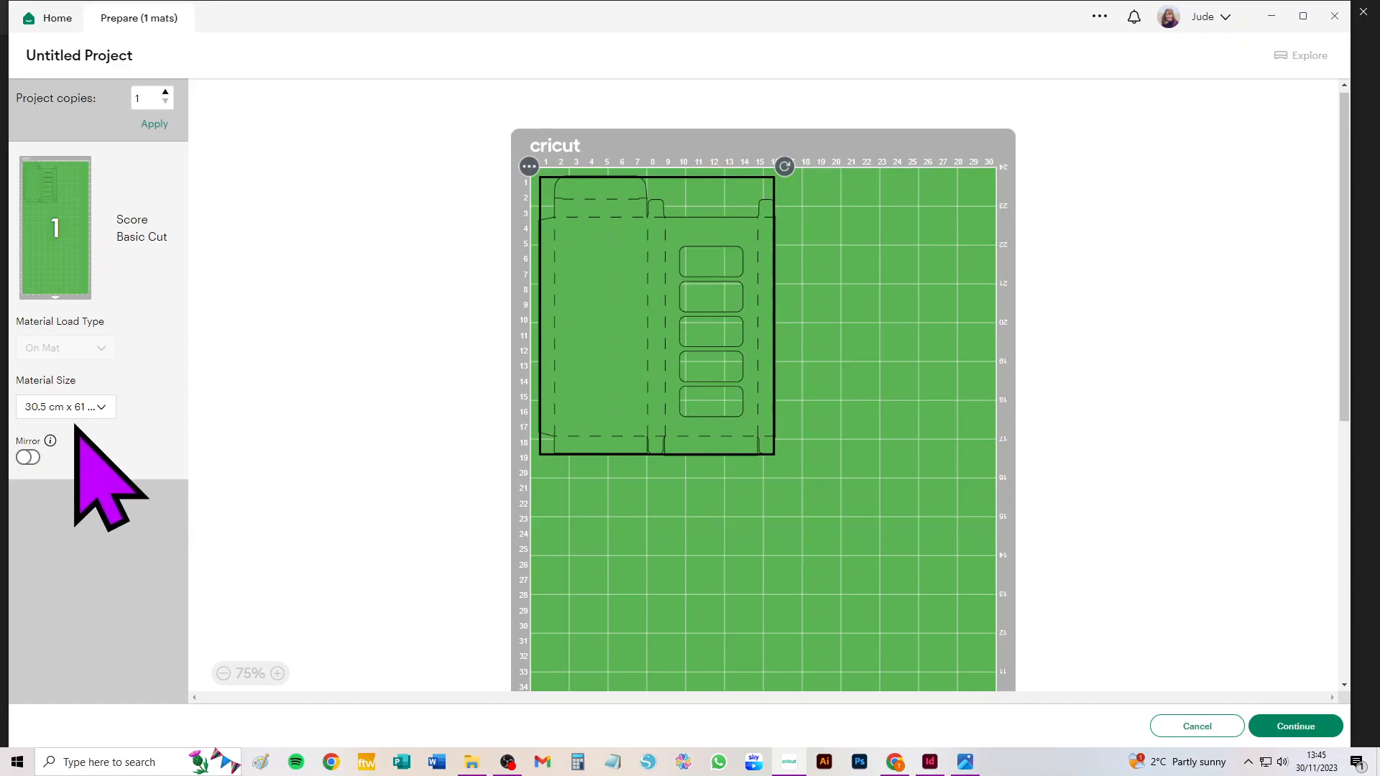
click(69, 409)
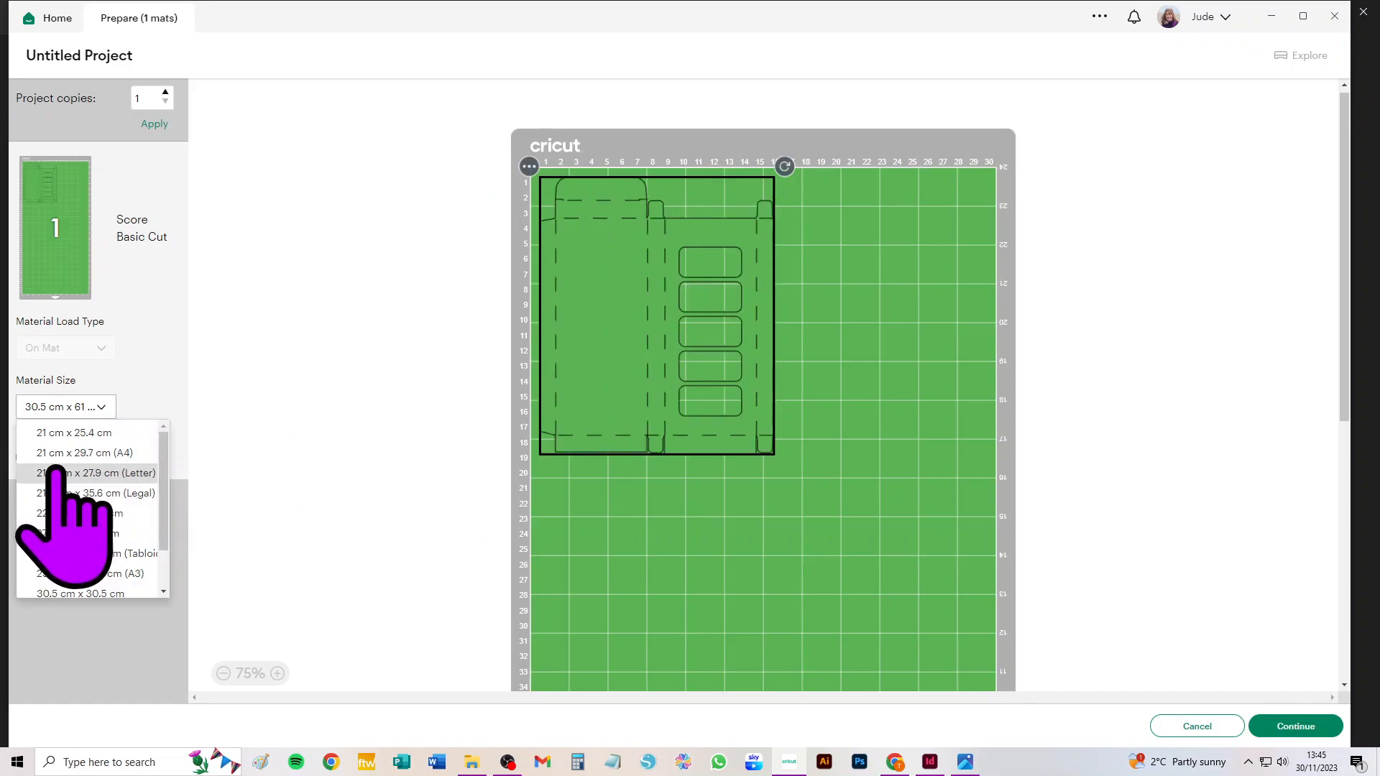
click(59, 472)
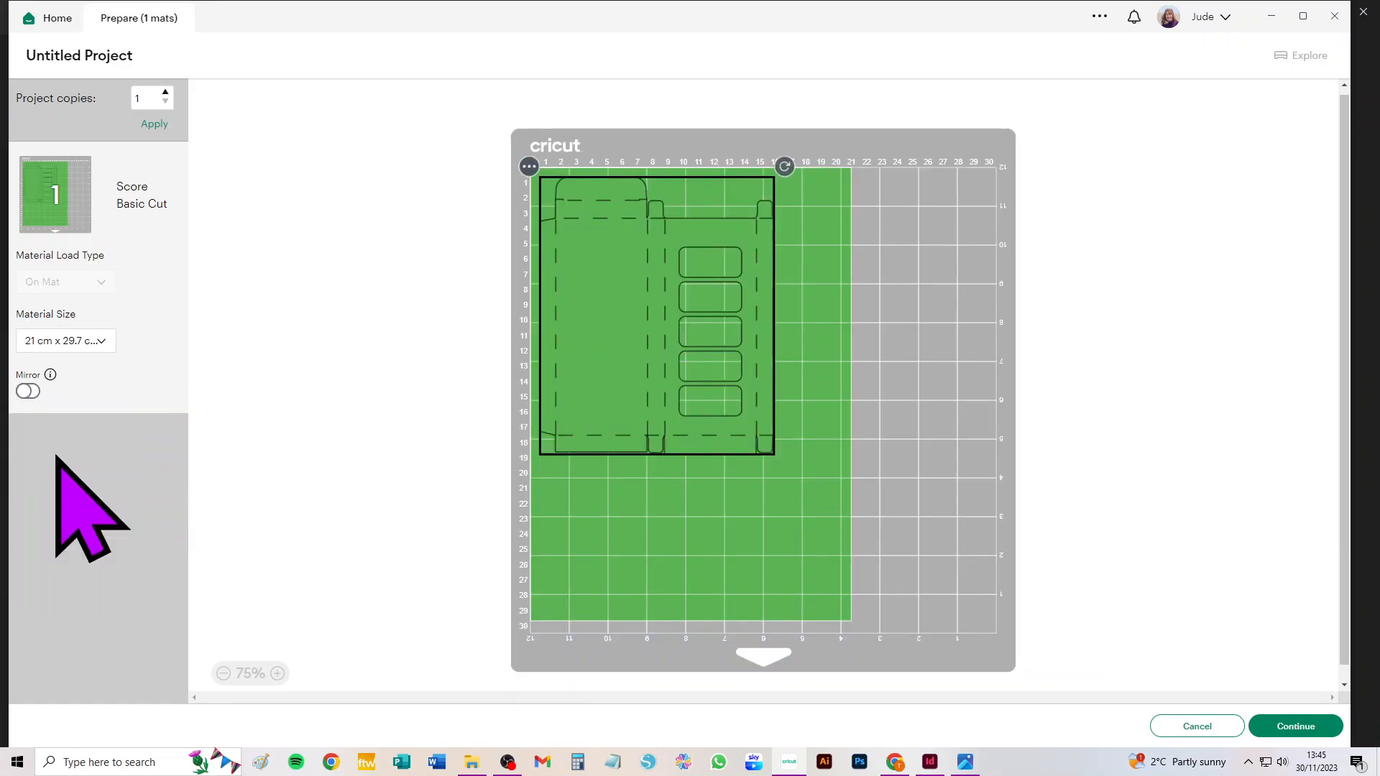
click(72, 343)
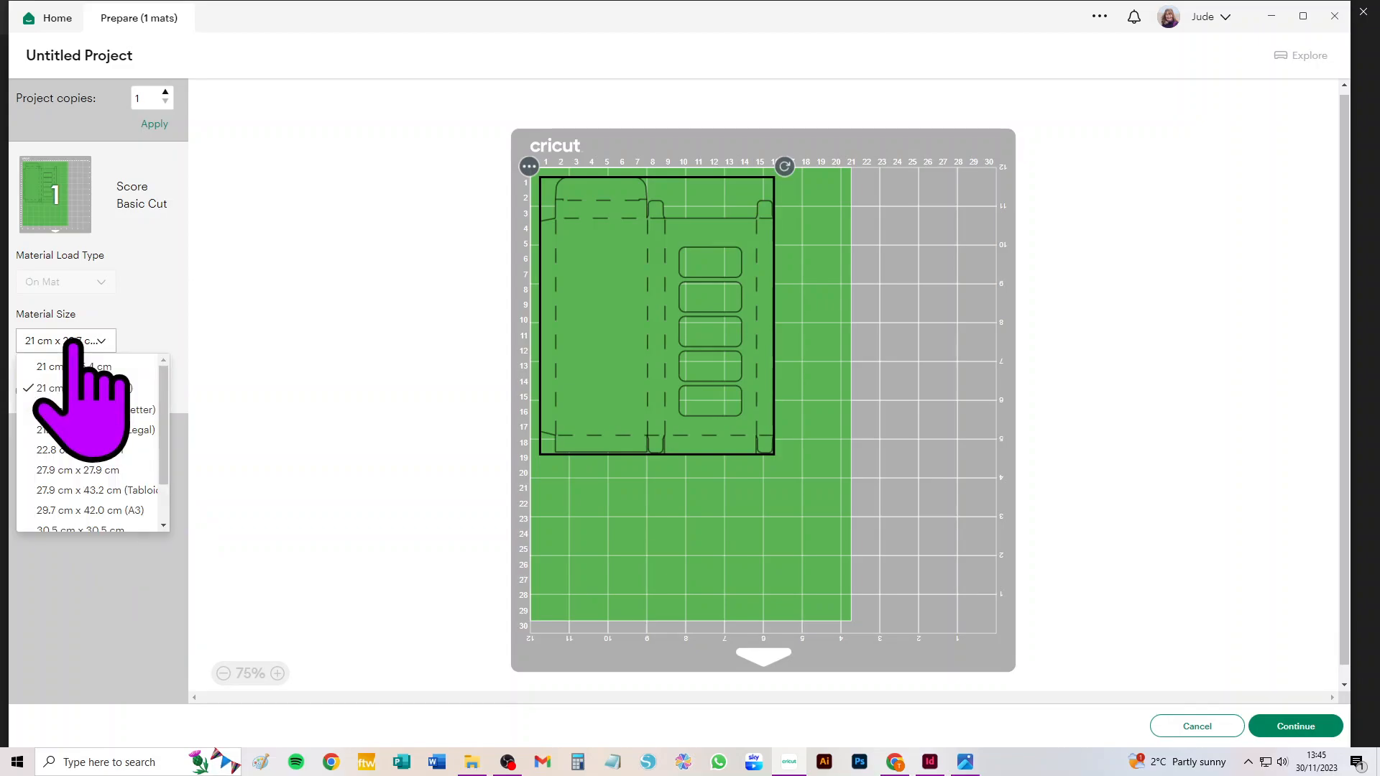
click(66, 411)
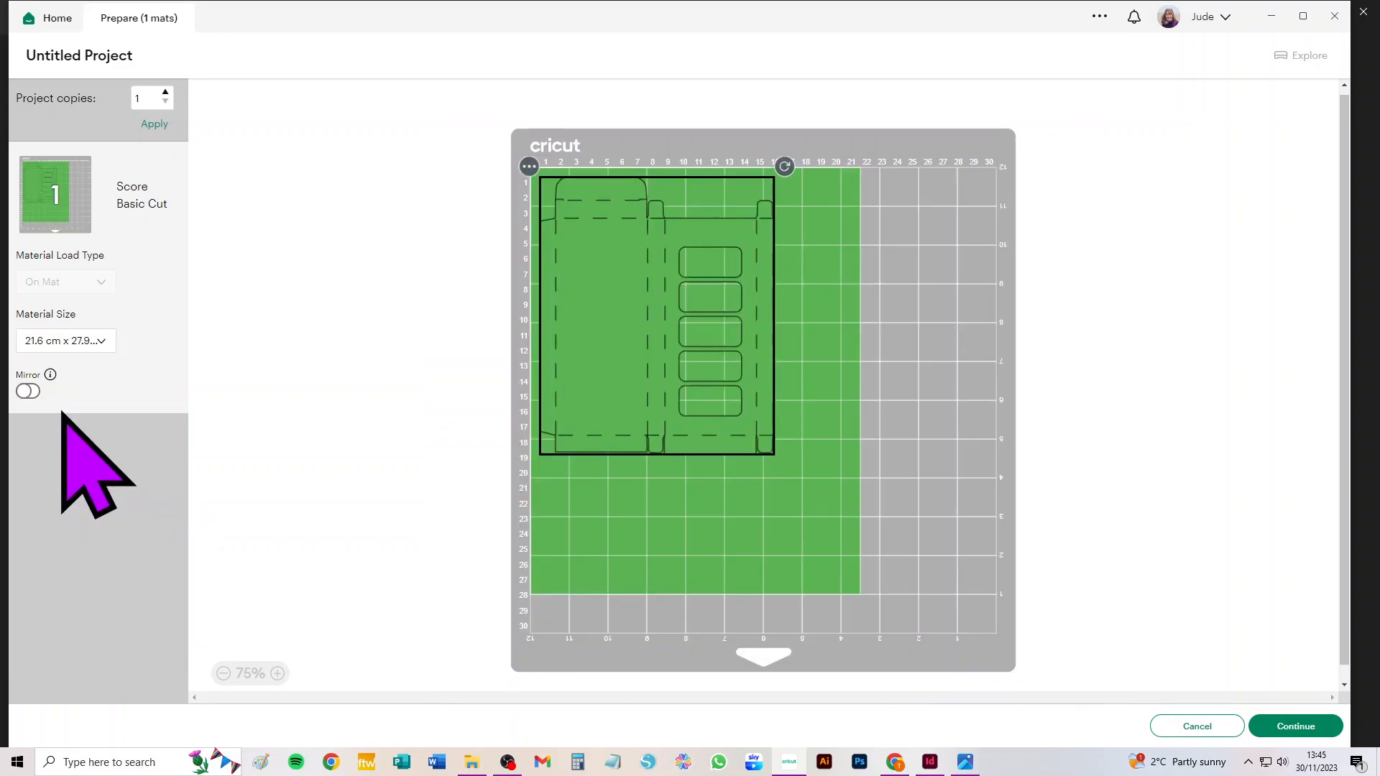
- Set the material size to 30.5 cm x 30.5 cm, check the template's placement on the mat and return to the canvas
click(63, 340)
scroll(108, 489, down, 3)
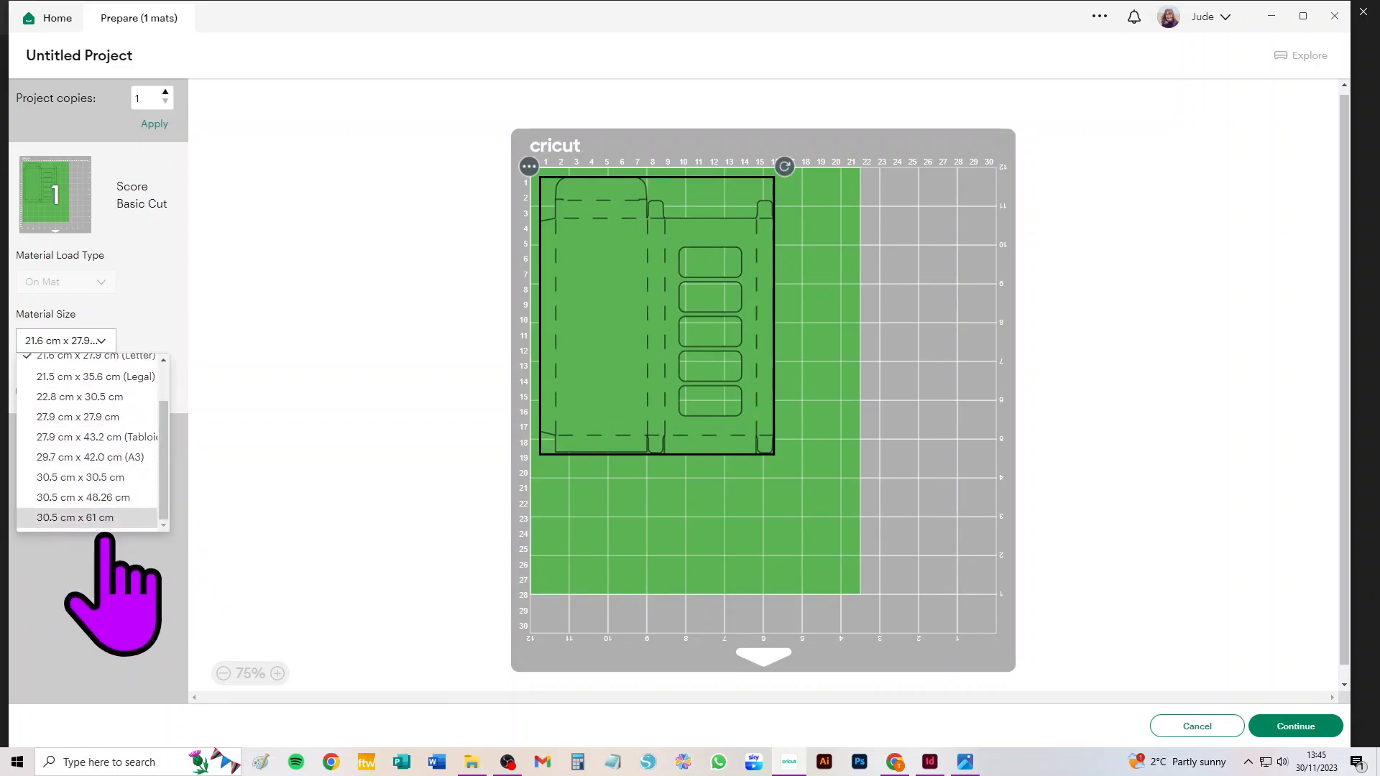
click(58, 482)
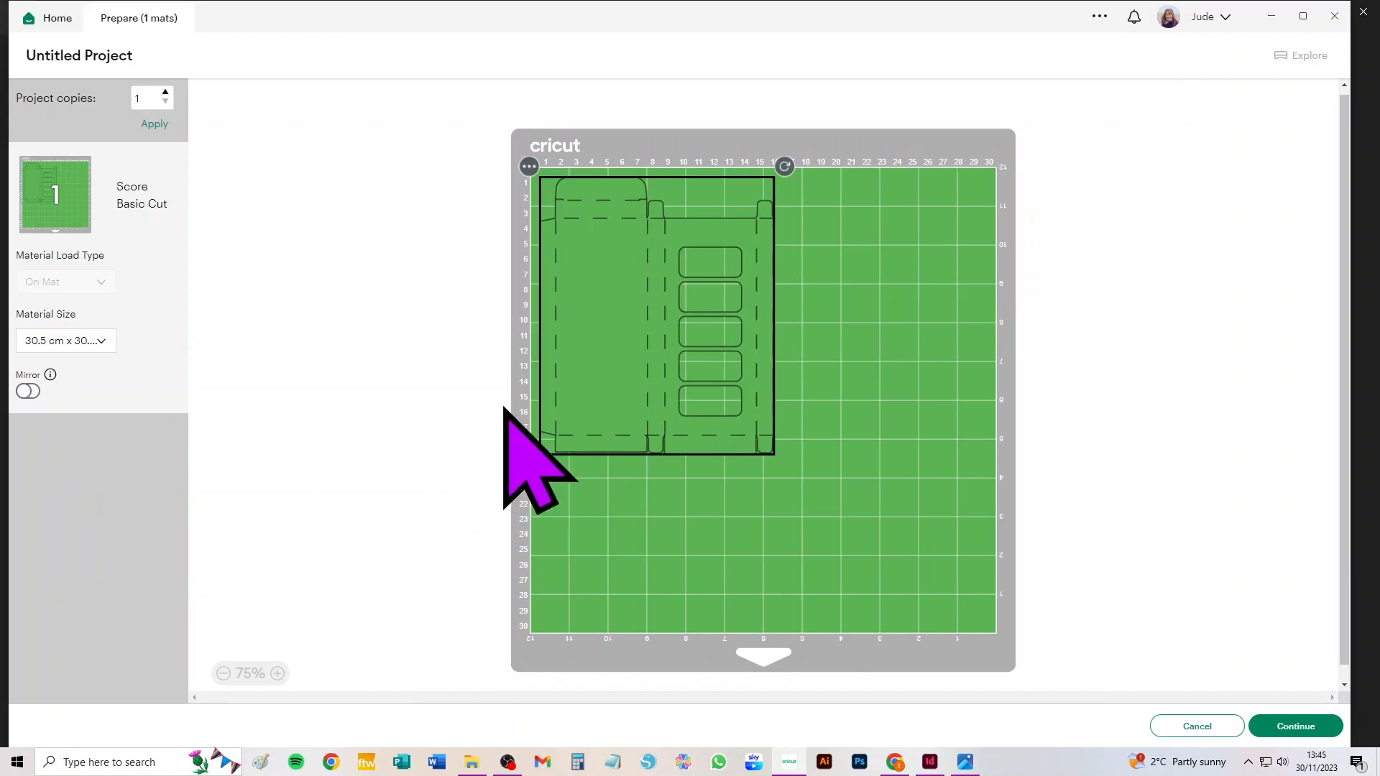
mouse_move(613, 253)
mouse_down()
mouse_move(673, 310)
mouse_move(609, 252)
mouse_up()
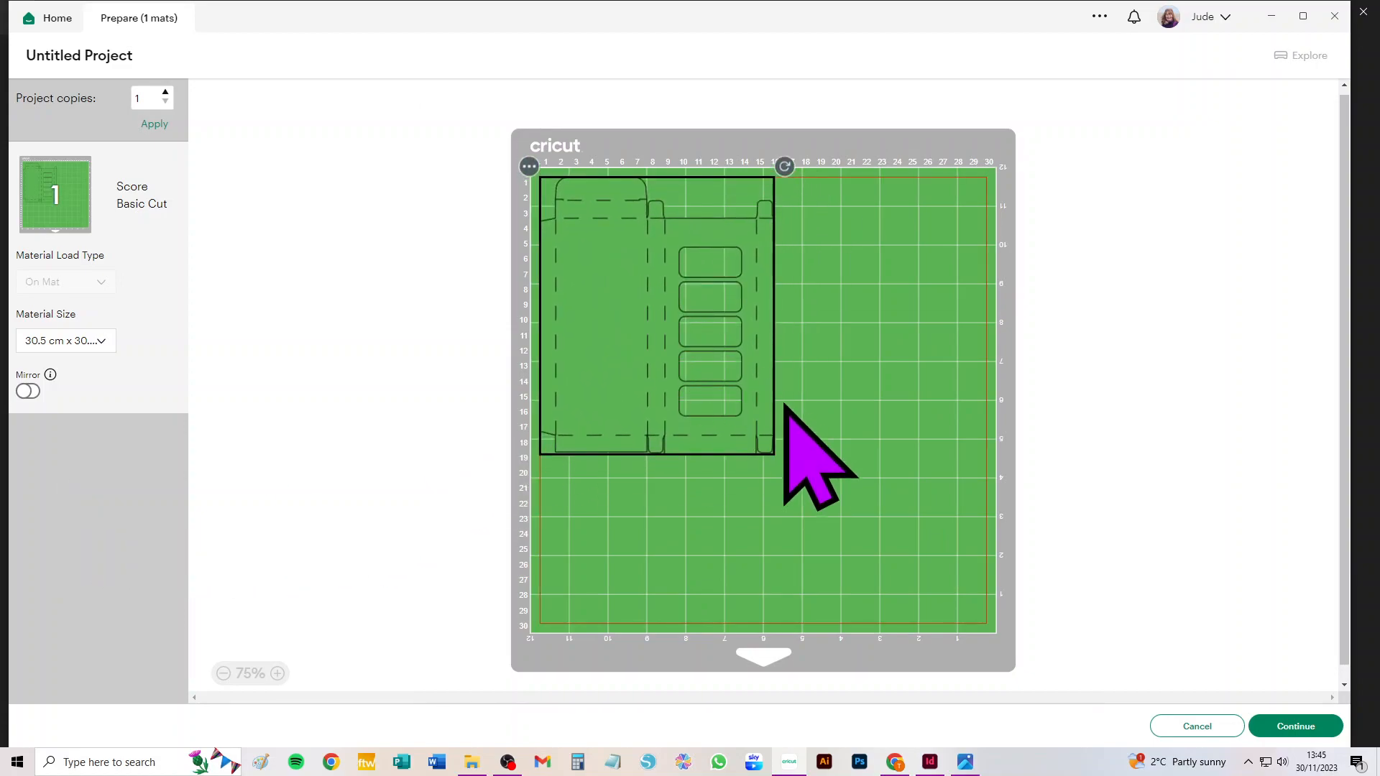
click(1211, 732)
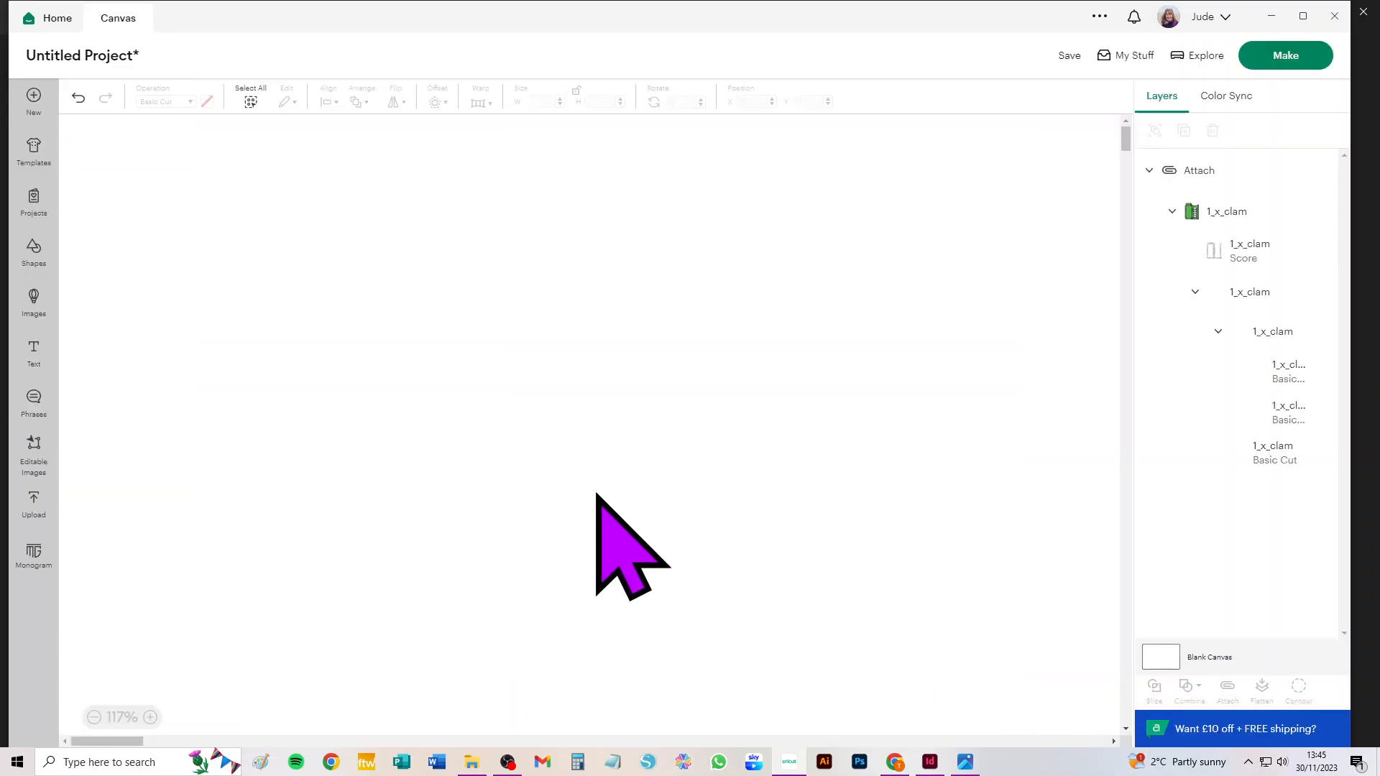
- Duplicate the attached template and prepare both copies for making on 30.5 cm x 30.5 cm material
click(566, 435)
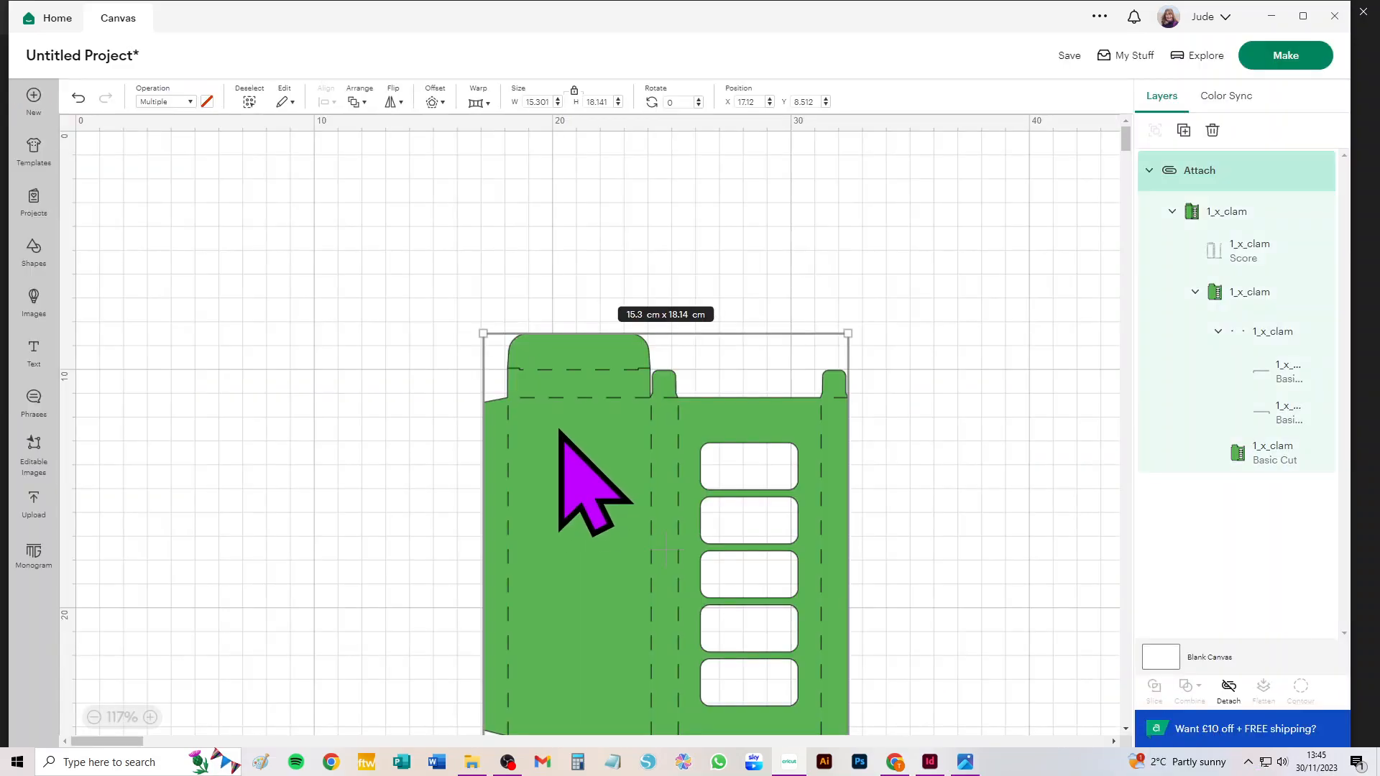
key(ctrl+d)
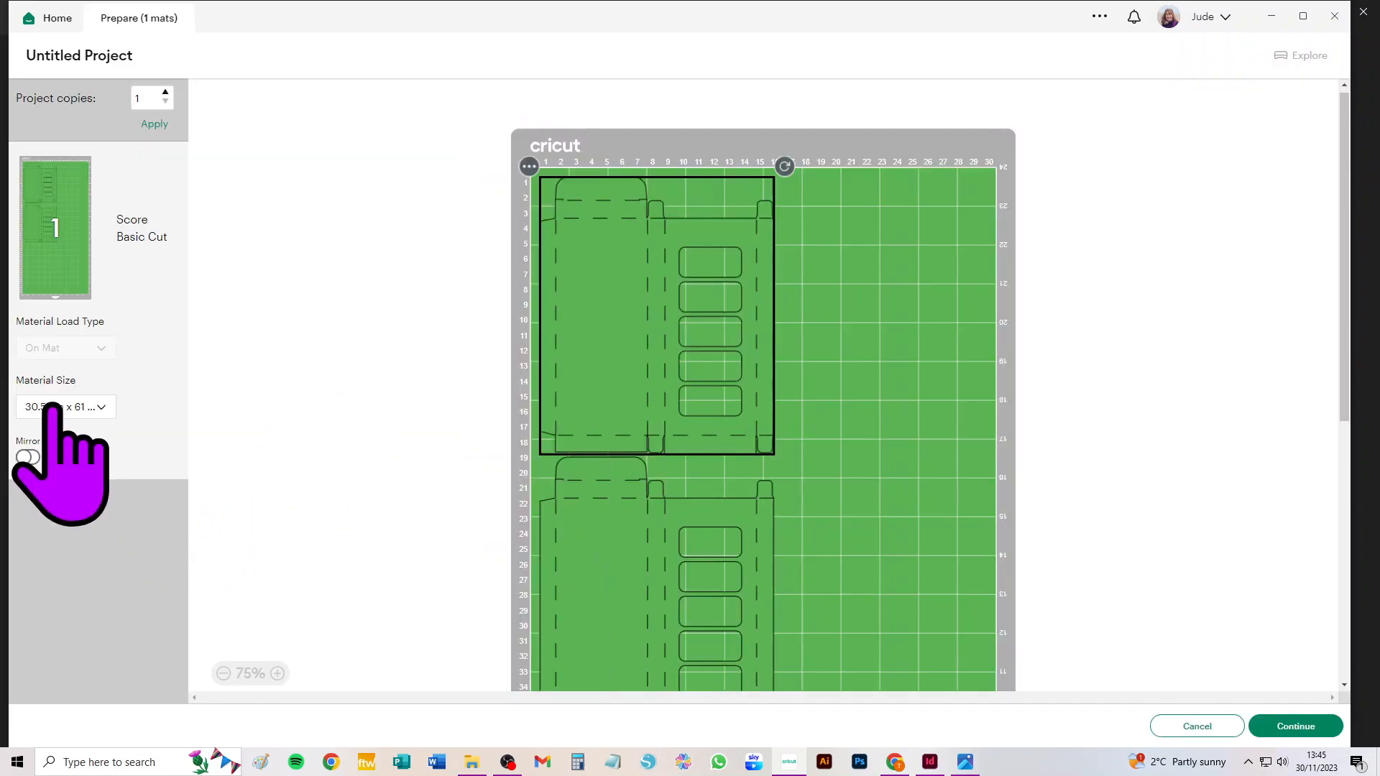
click(54, 407)
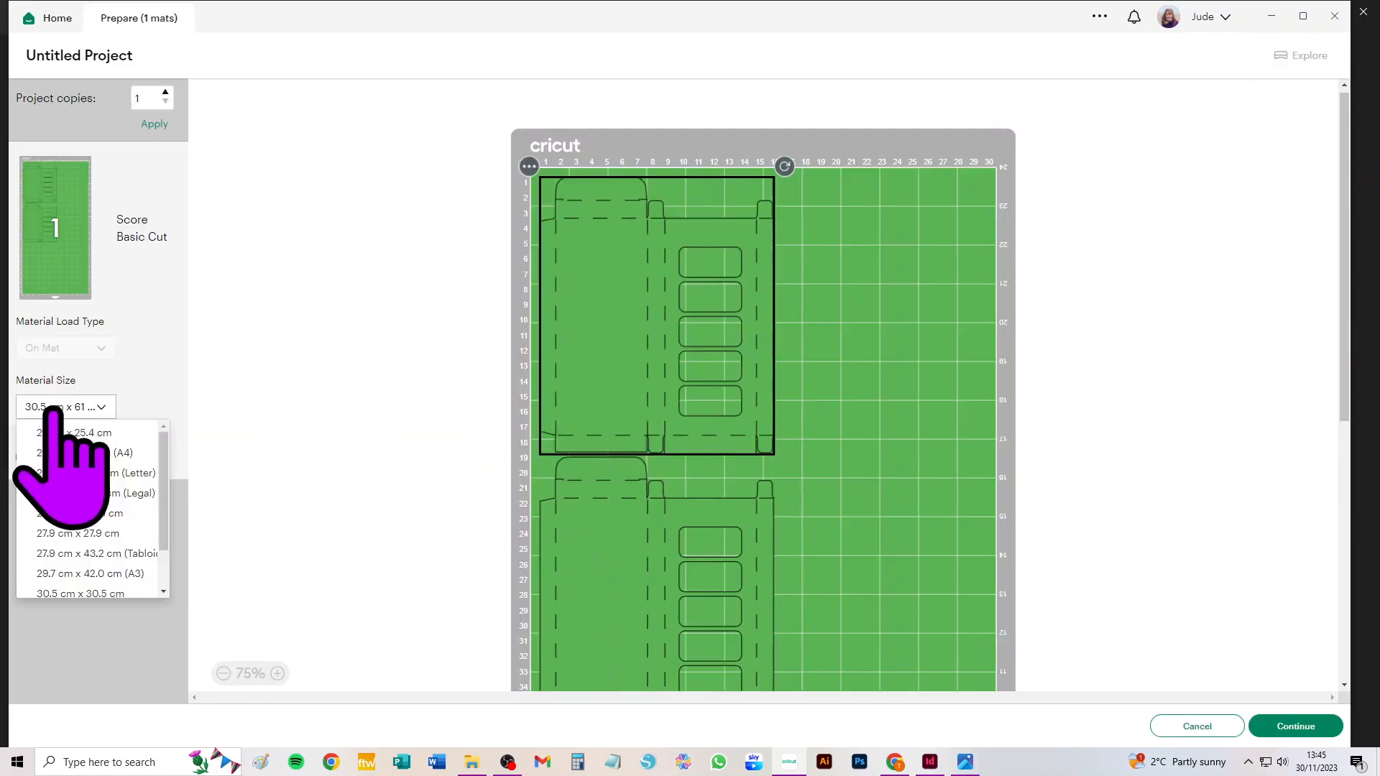
scroll(82, 561, down, 2)
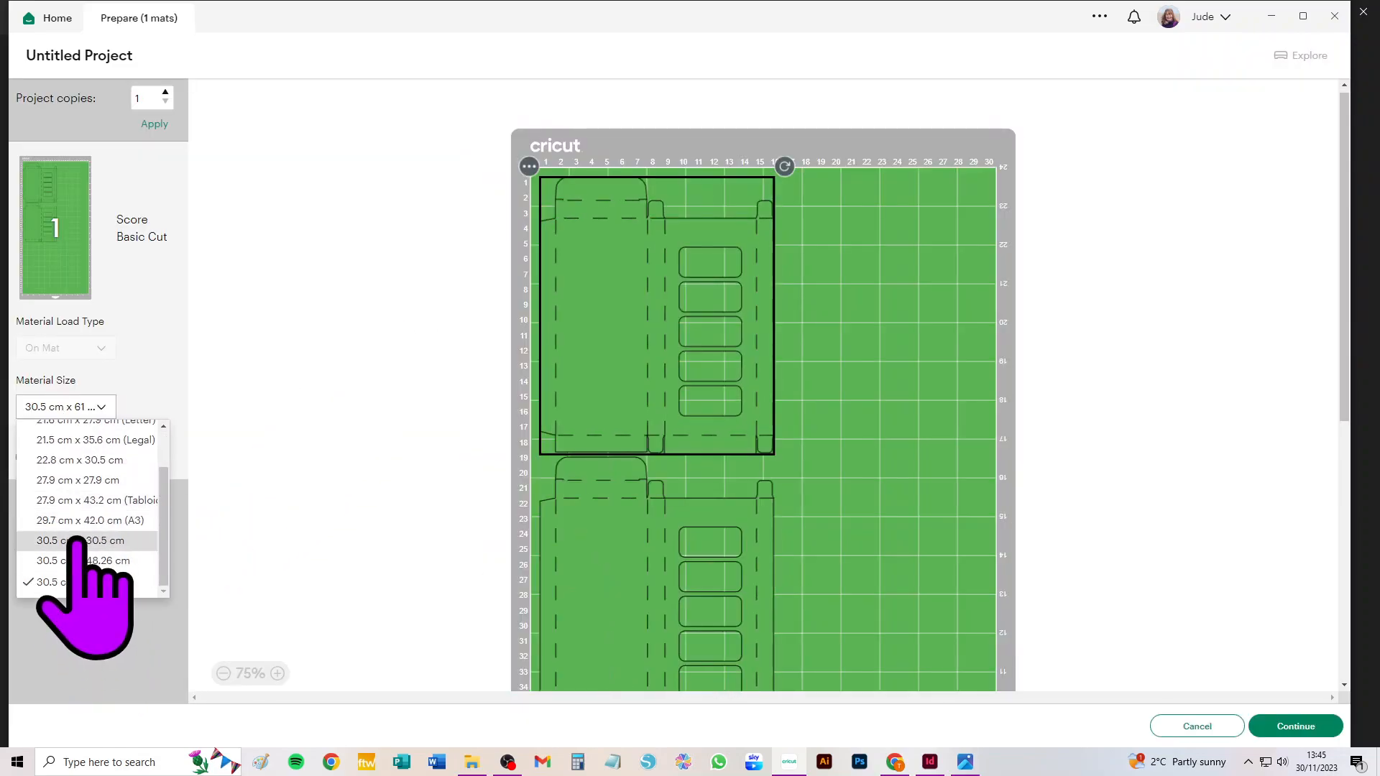
click(77, 541)
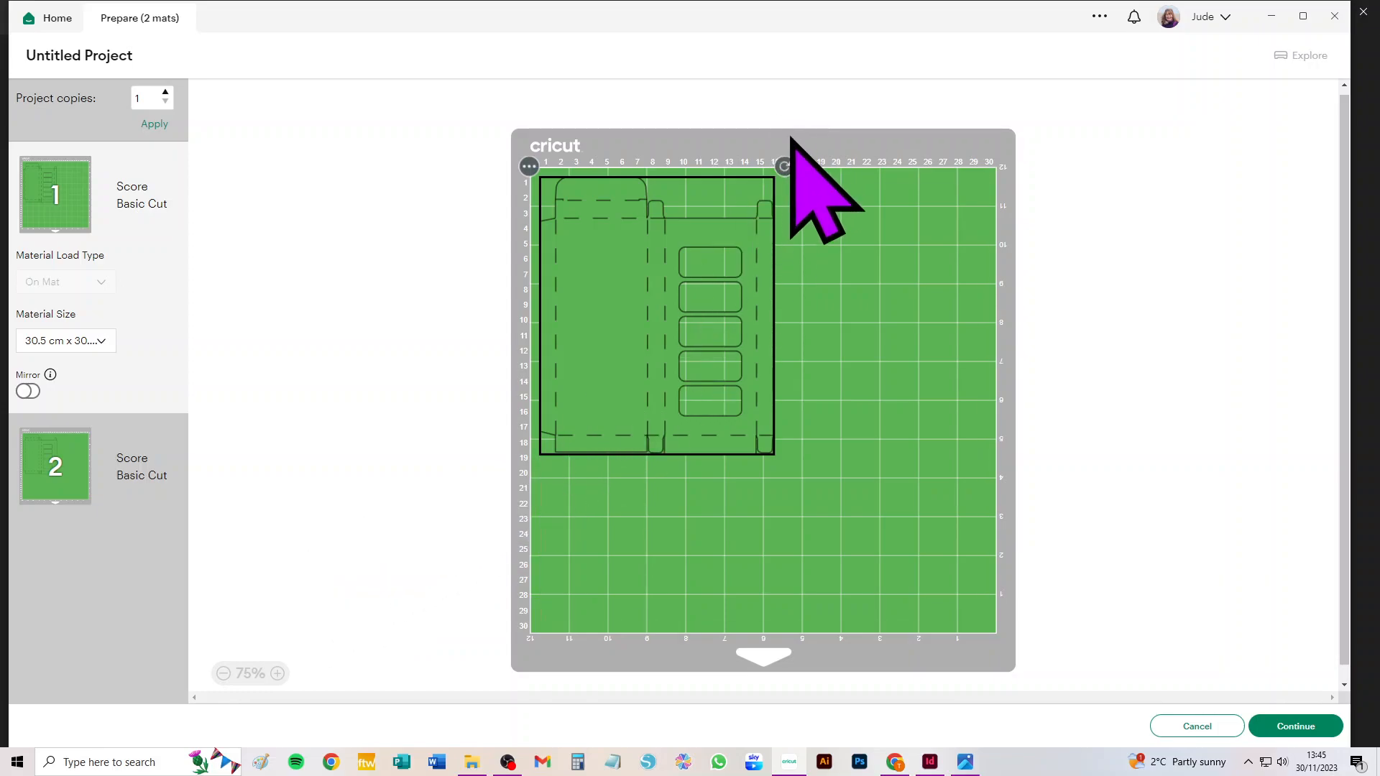
- Rotate the template on mat 1 by 90° clockwise and move the copy from mat 2 onto mat 1
drag(785, 167, 882, 477)
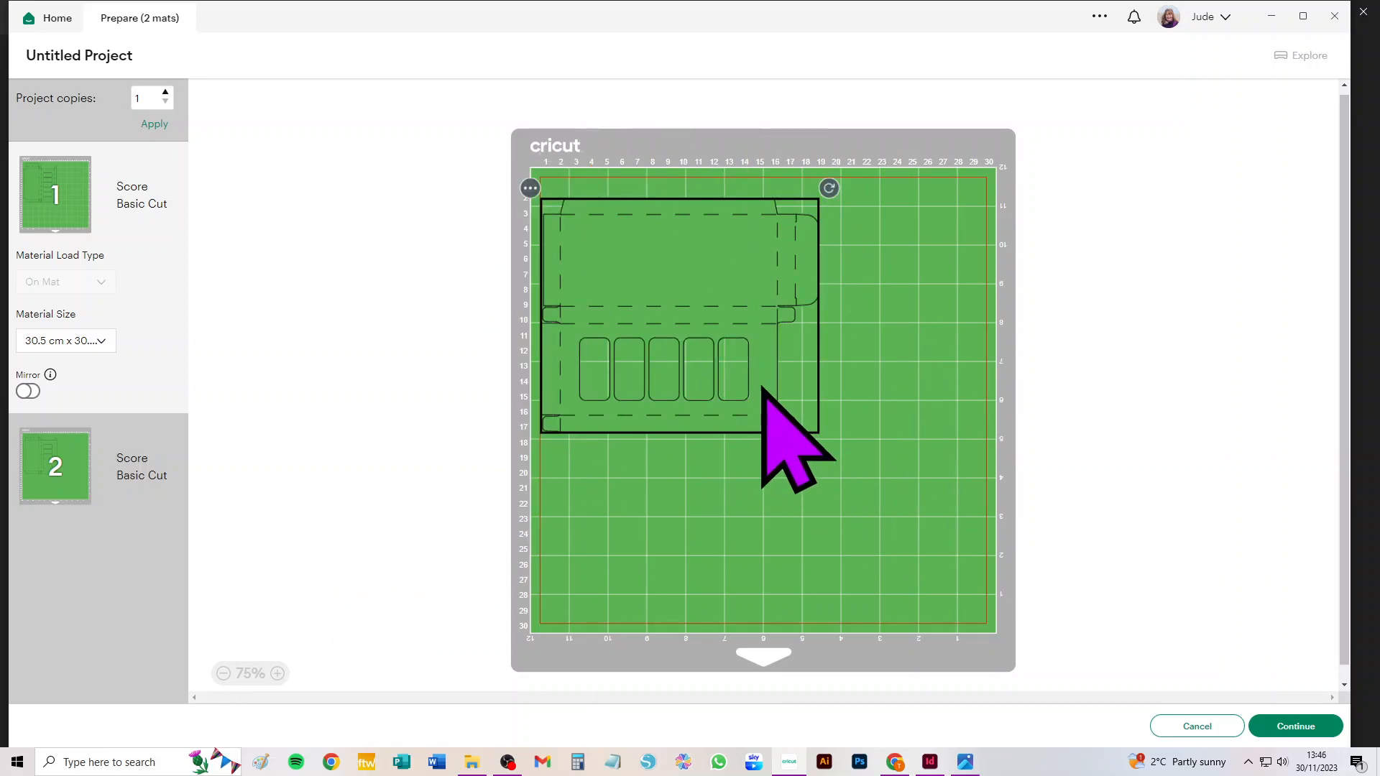
click(57, 496)
click(529, 167)
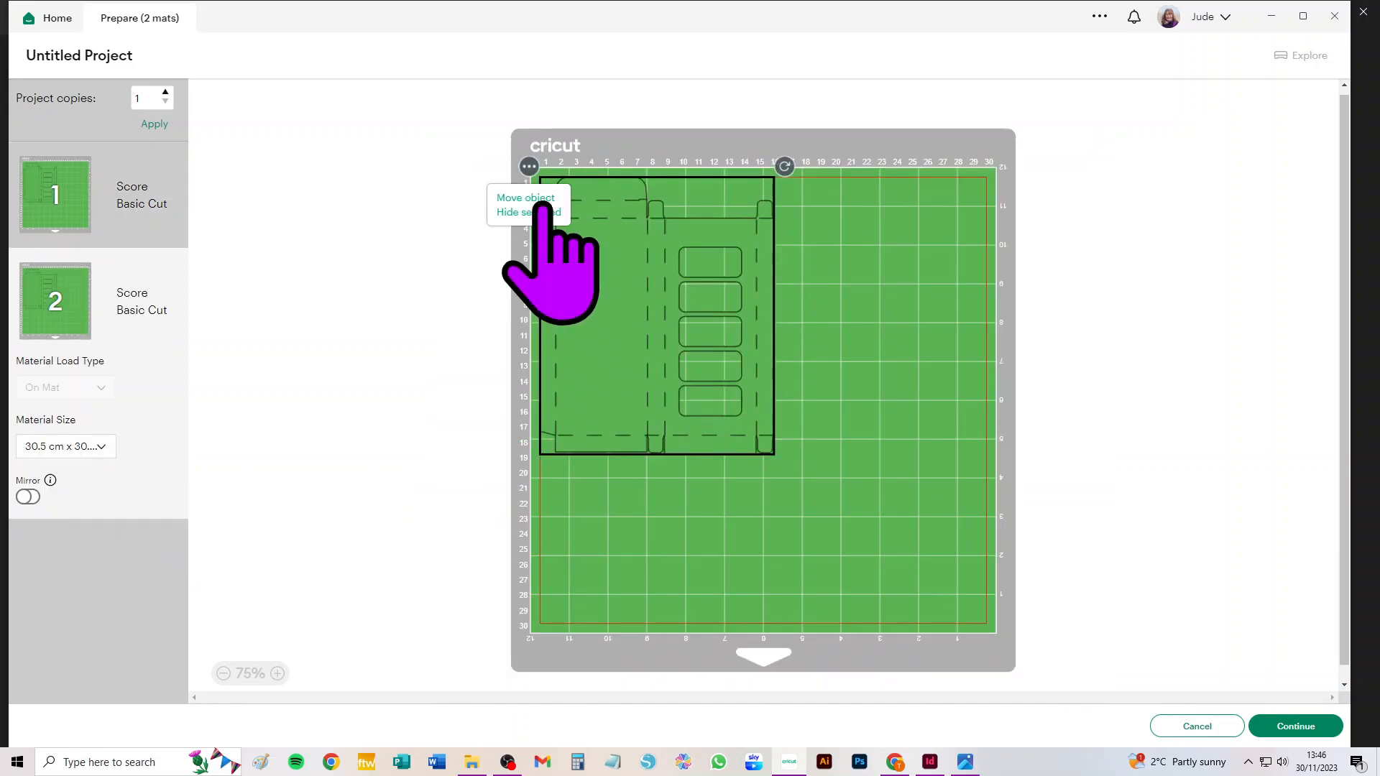
click(535, 200)
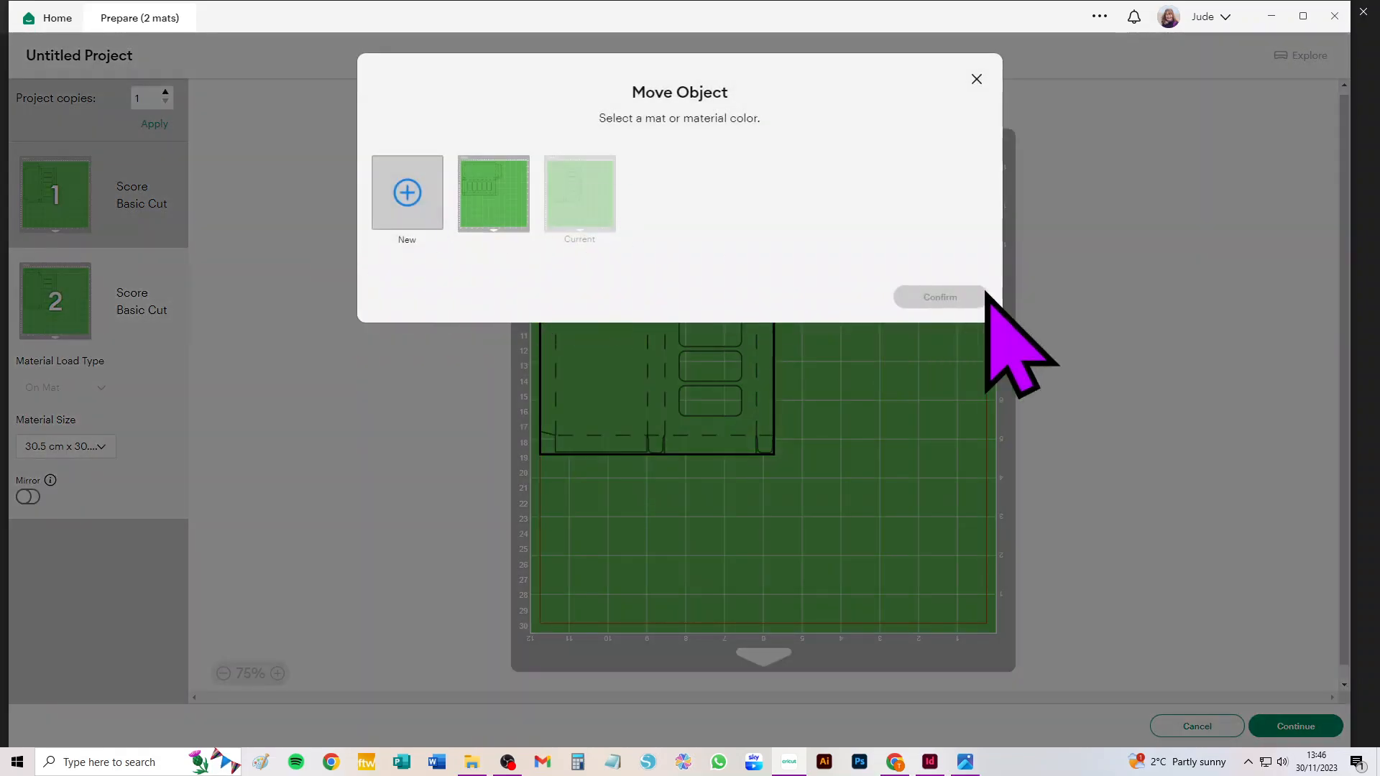
click(498, 188)
click(942, 291)
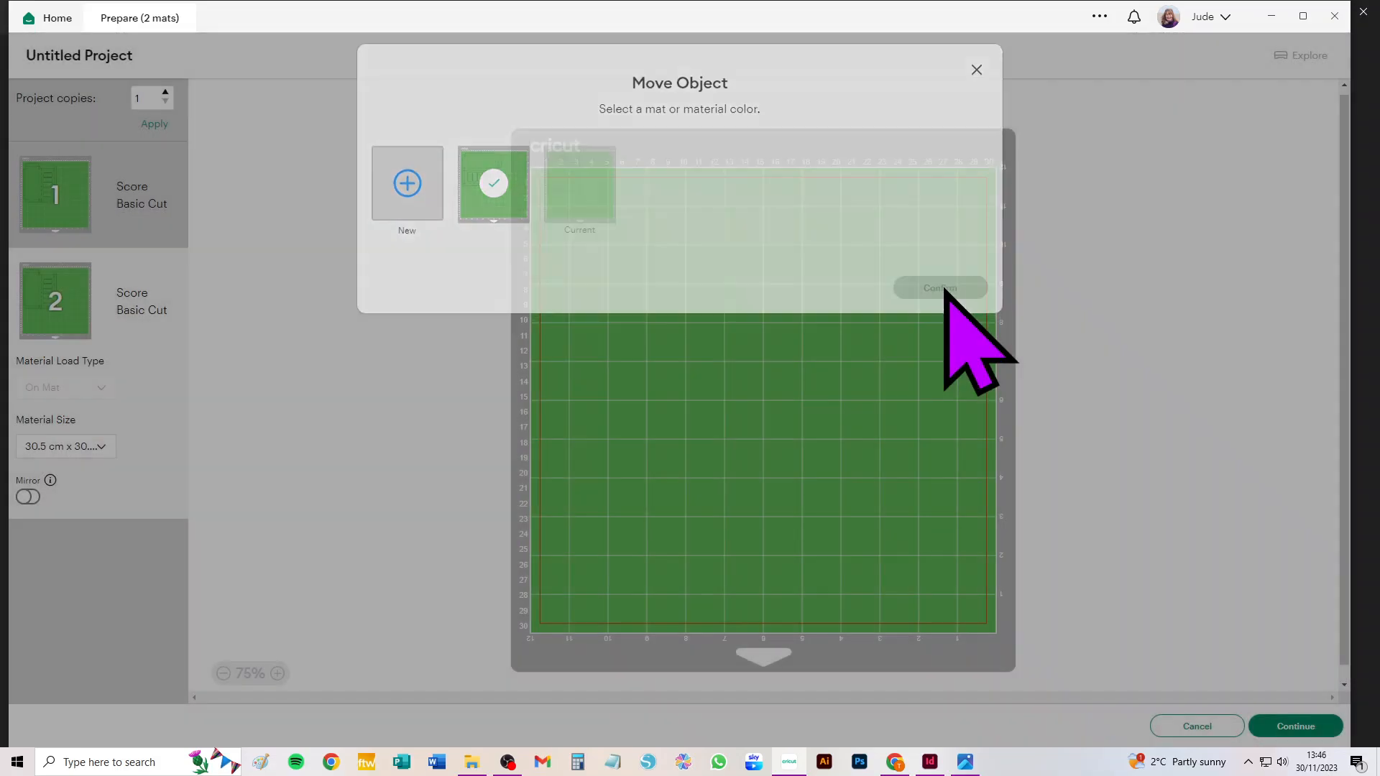
- Rotate the moved copy 90° clockwise and place it in mat 1's lower-right corner, diagonally opposite the first template
drag(647, 260, 854, 360)
drag(928, 291, 912, 535)
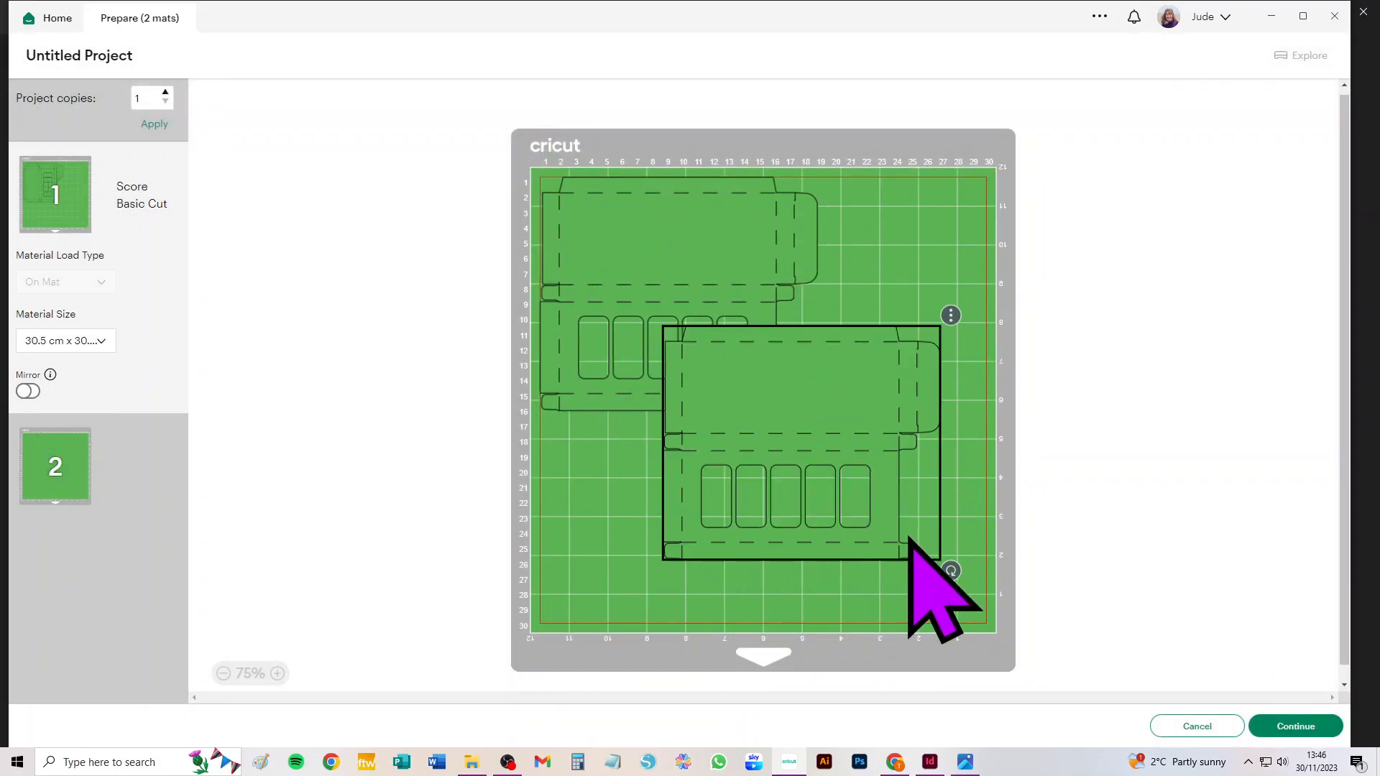
drag(807, 352, 899, 514)
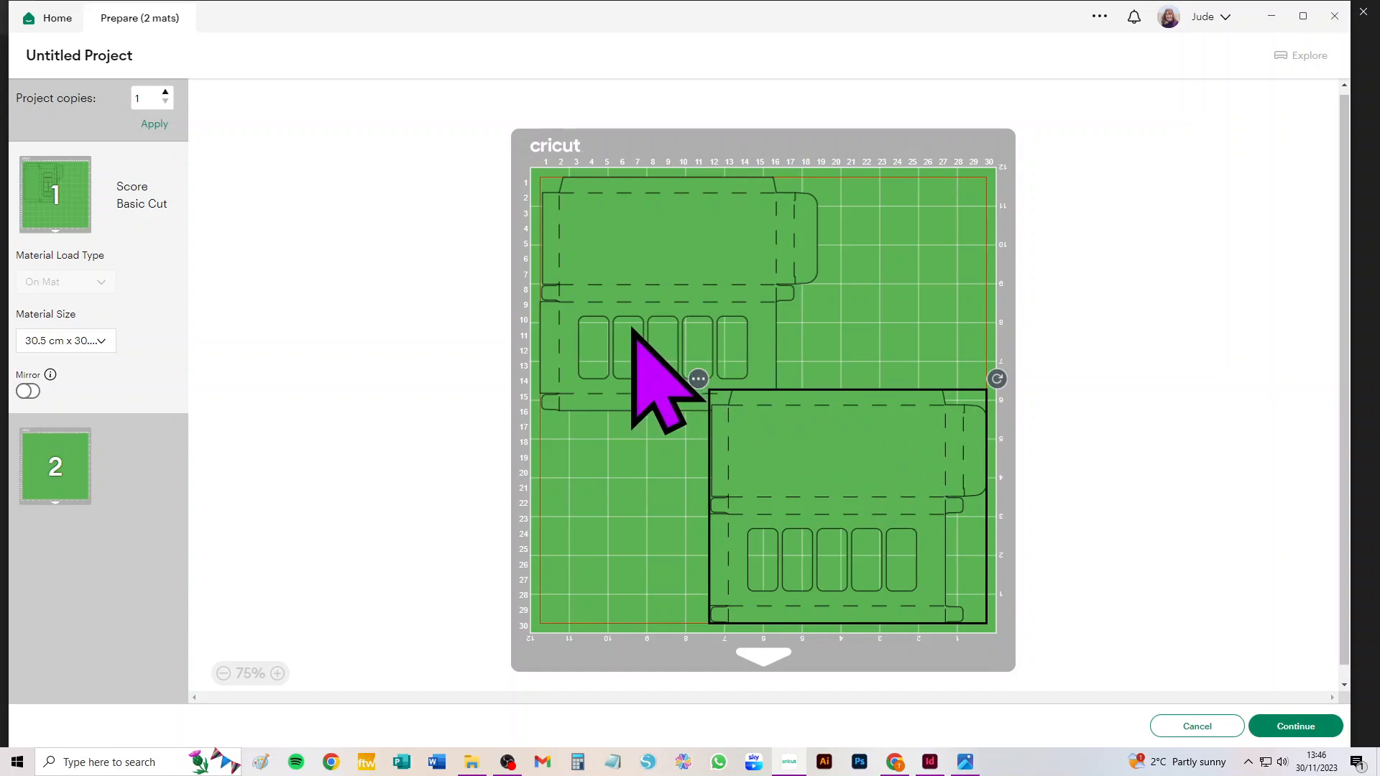
- Leave the mat preparation and delete both template copies from the canvas
click(1182, 726)
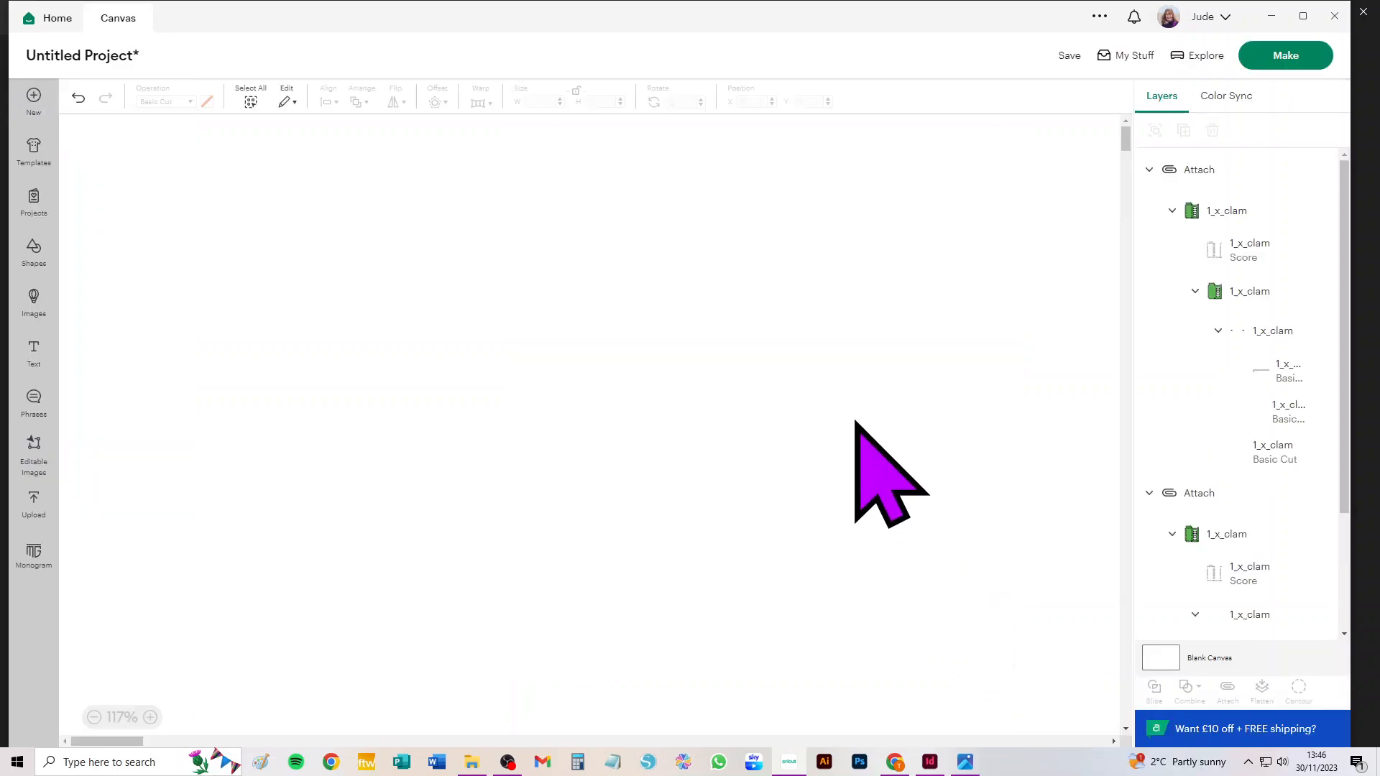
key(ctrl+a)
key(Delete)
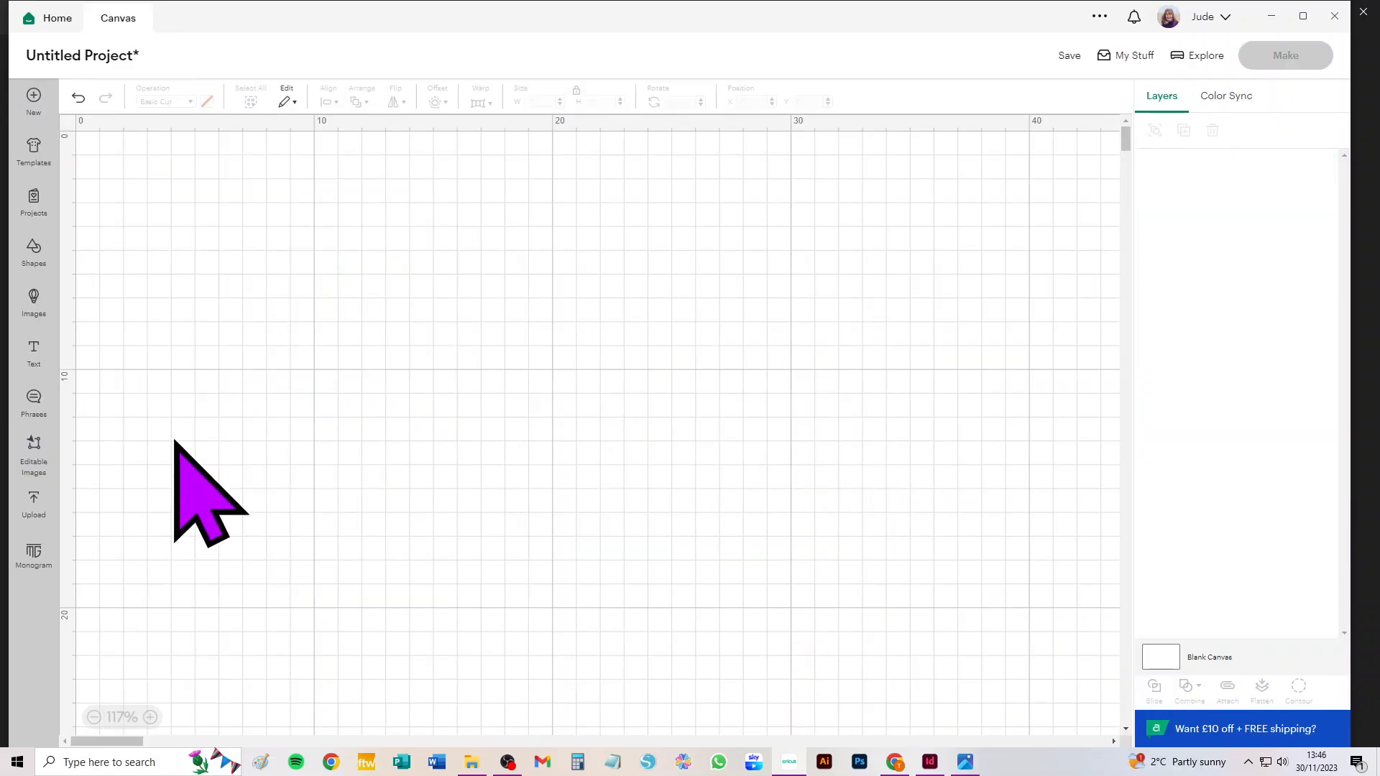
- Add the light green box template with two columns of windows from the recent uploads to the canvas
click(36, 504)
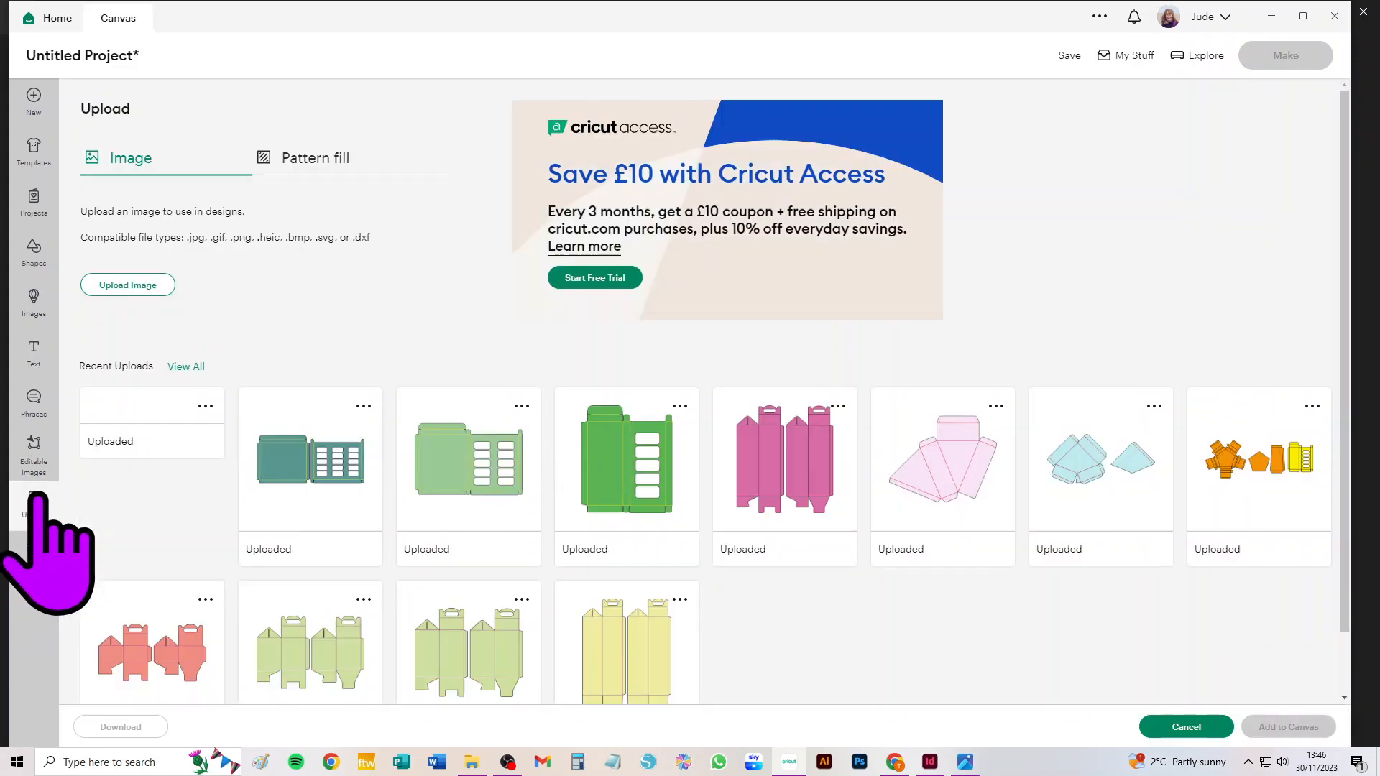
click(486, 460)
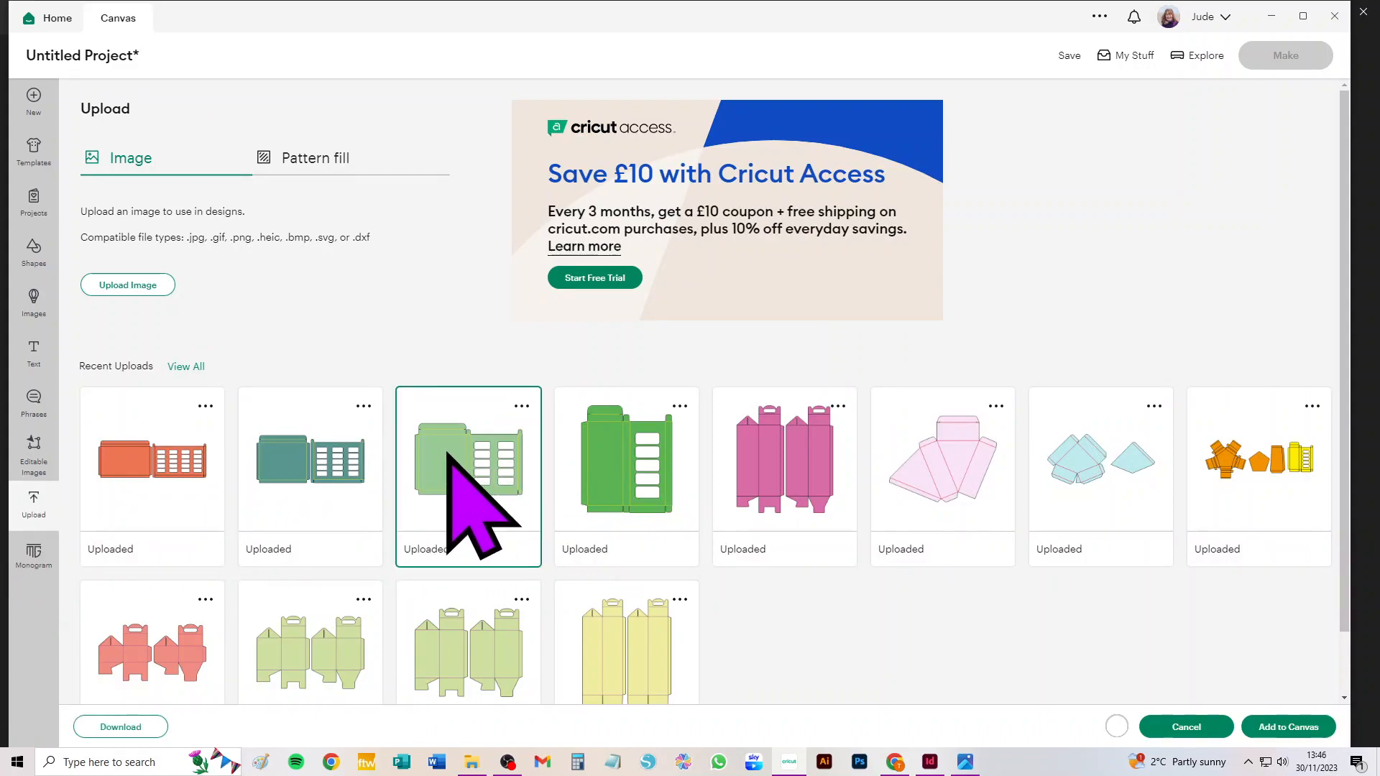
click(1303, 727)
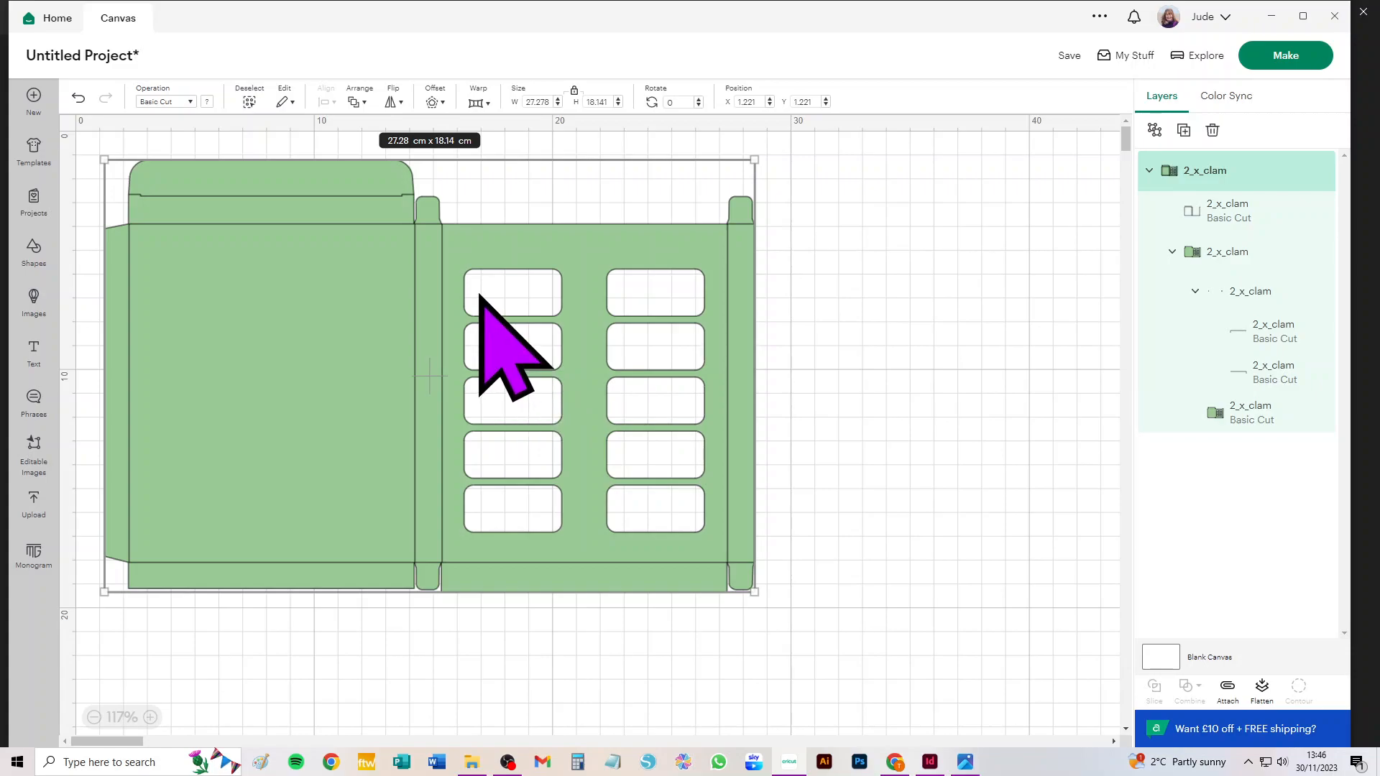
- Set the 2_x_clam template's main fold-line layer to Score and attach all its layers
click(1235, 212)
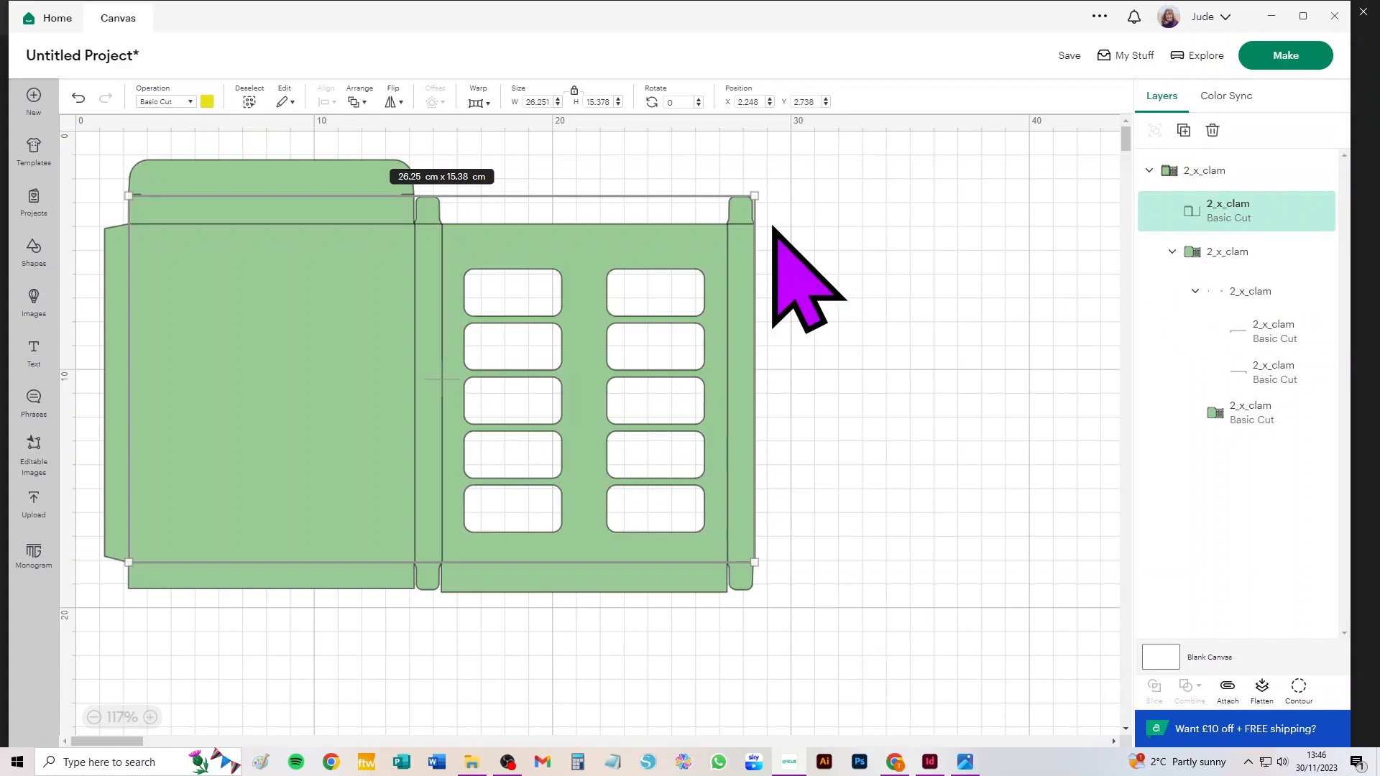
click(173, 102)
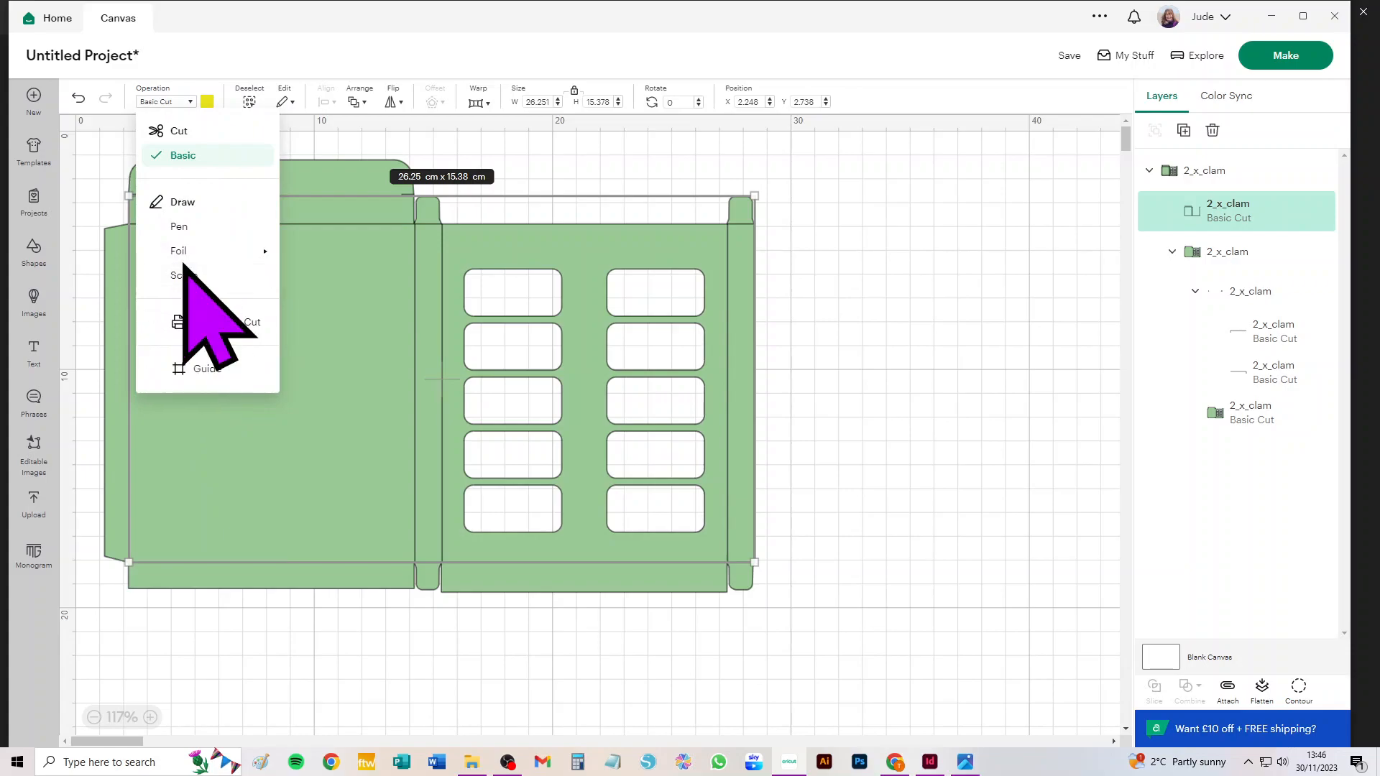
click(275, 390)
click(159, 103)
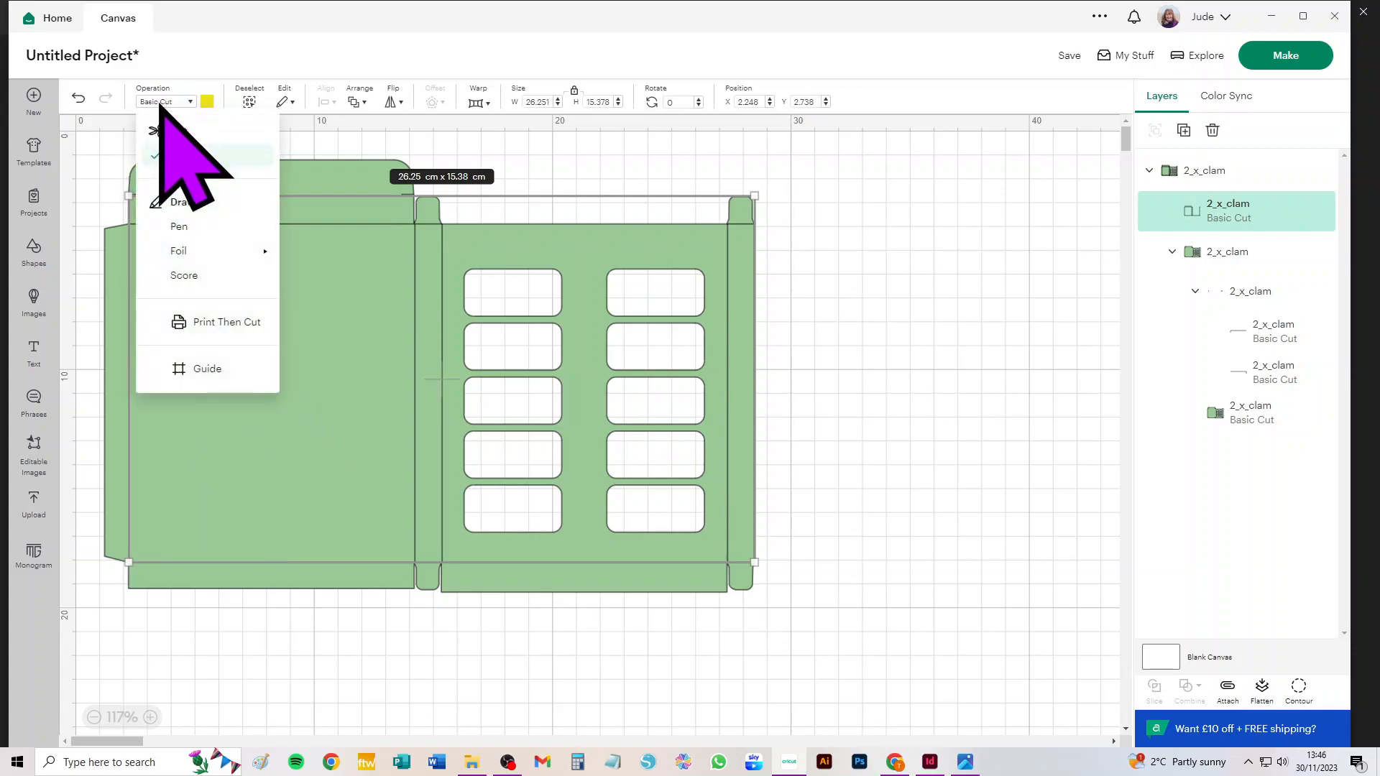
click(184, 276)
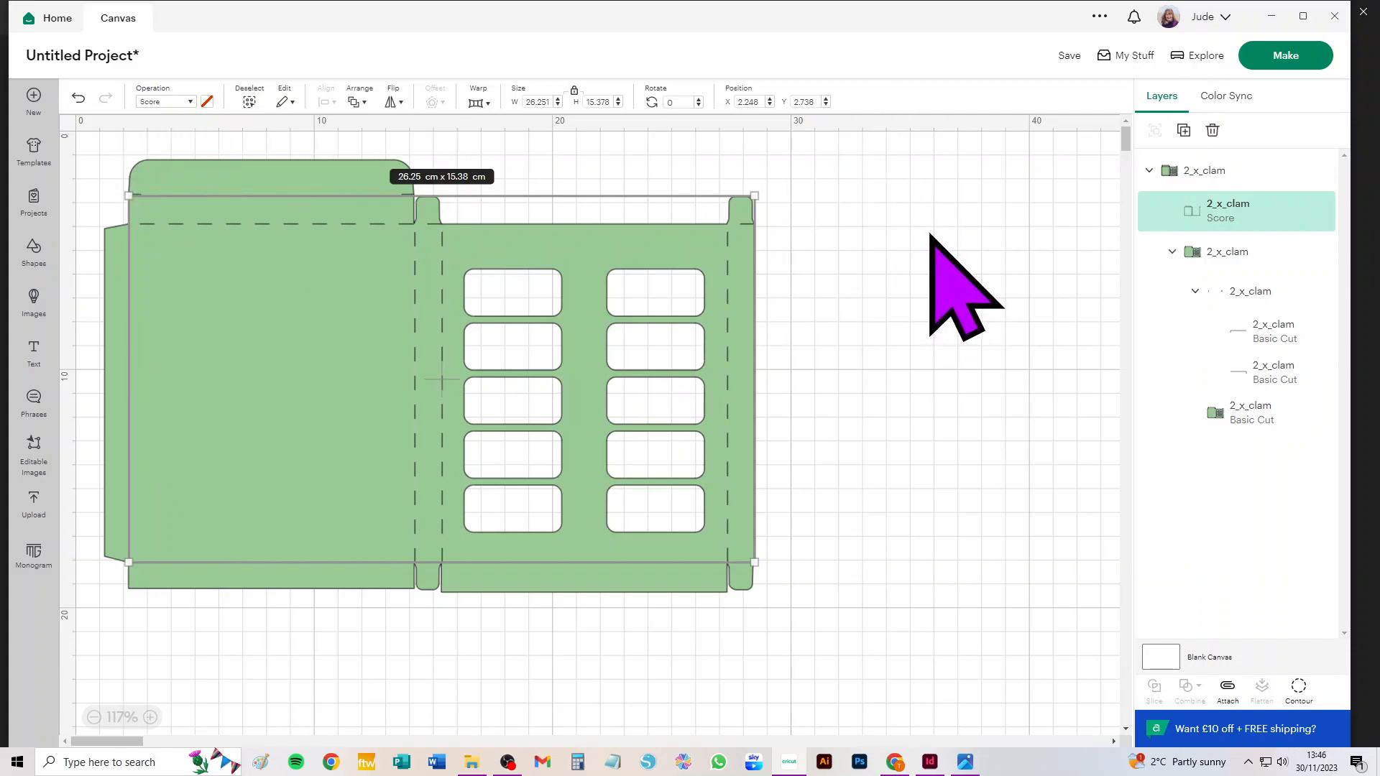
click(164, 102)
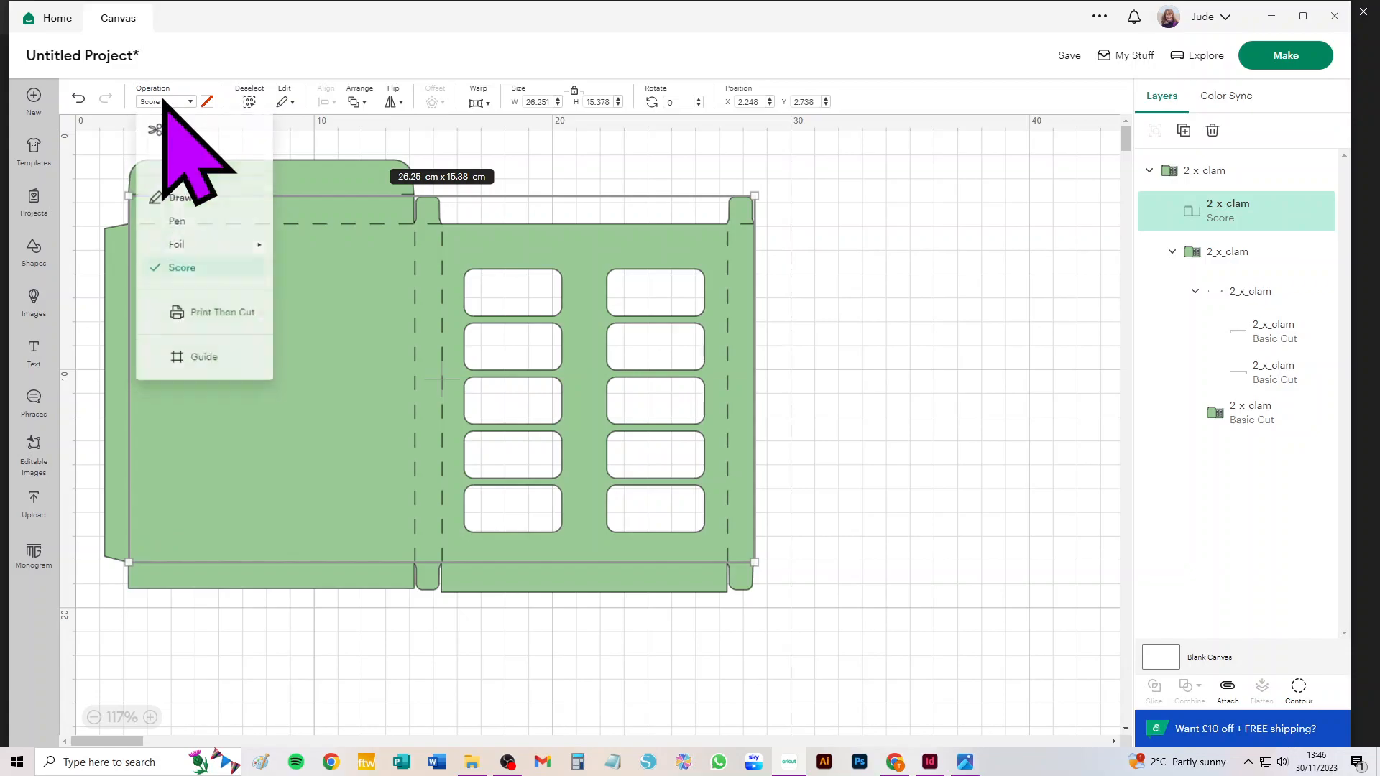
click(895, 374)
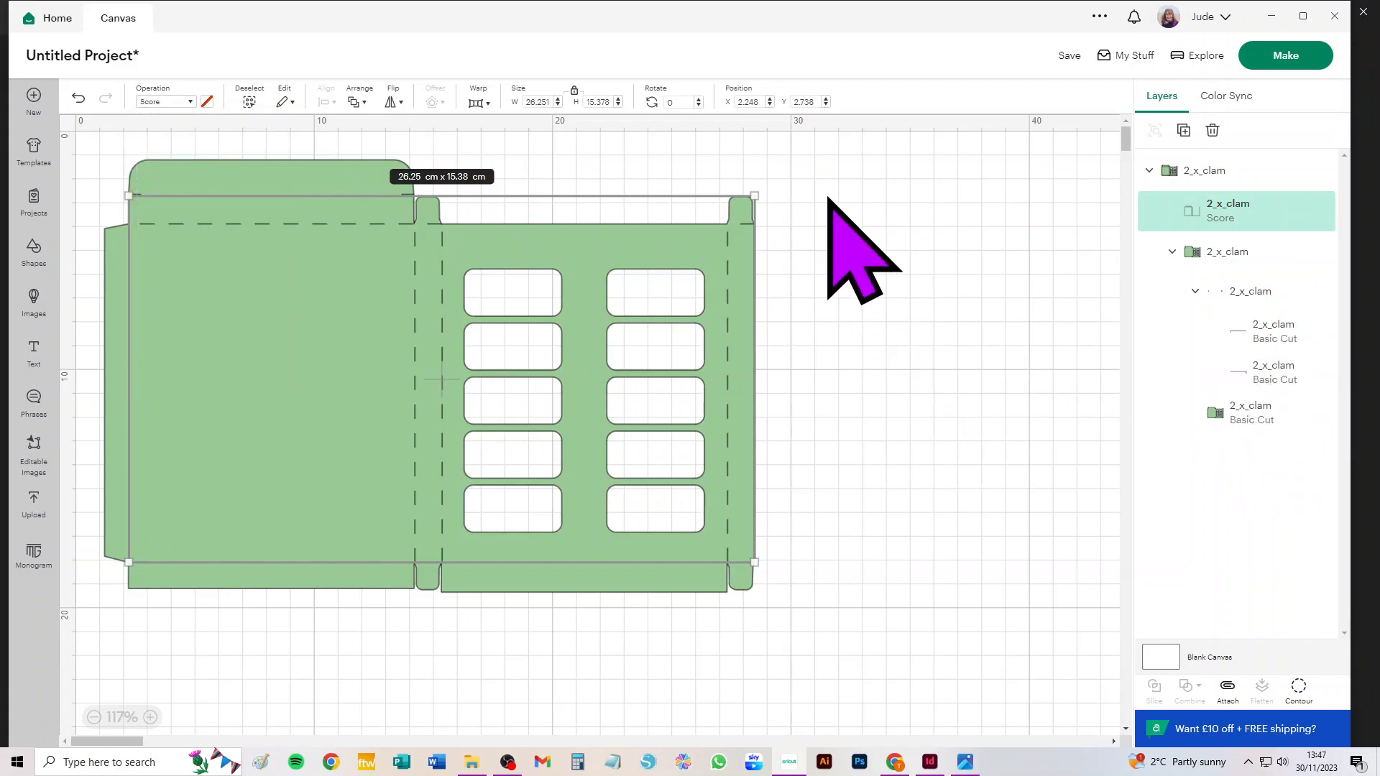
click(1222, 173)
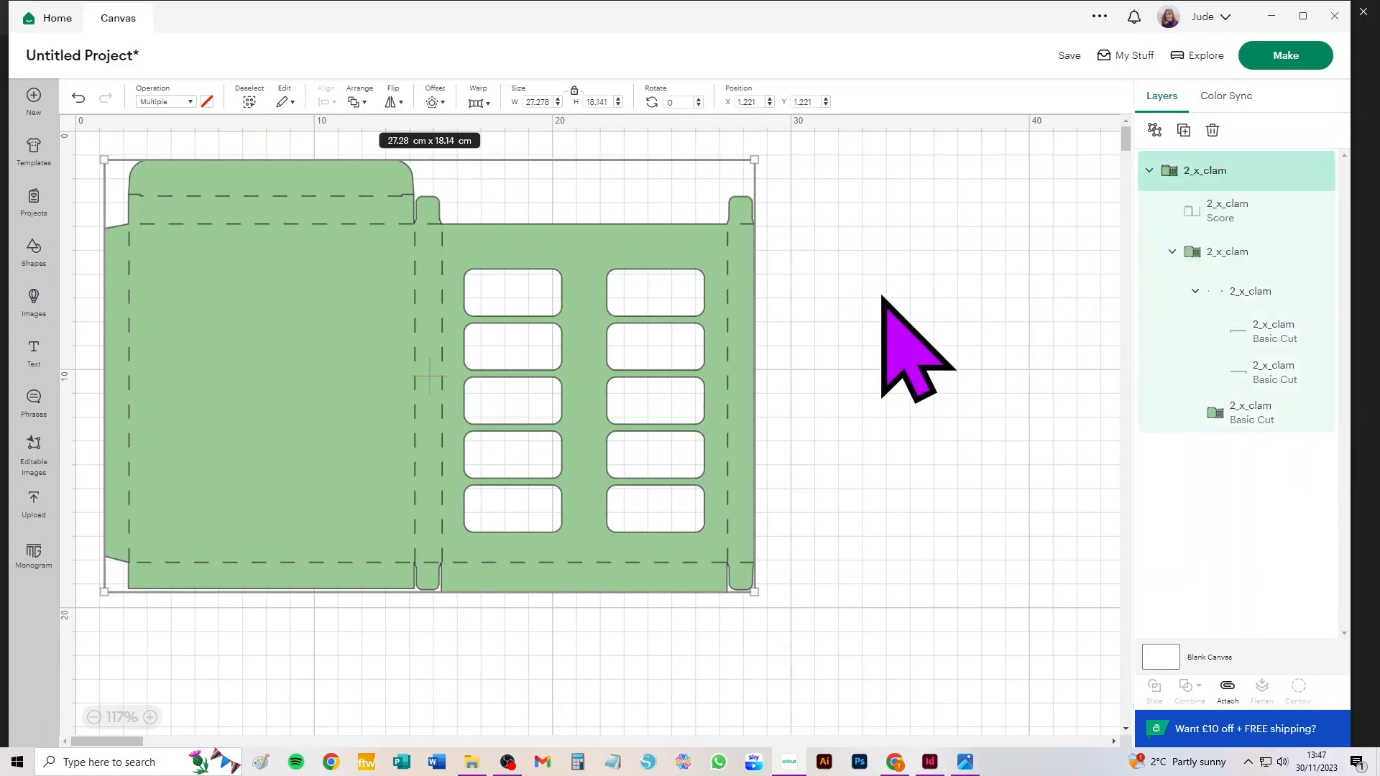
click(1229, 687)
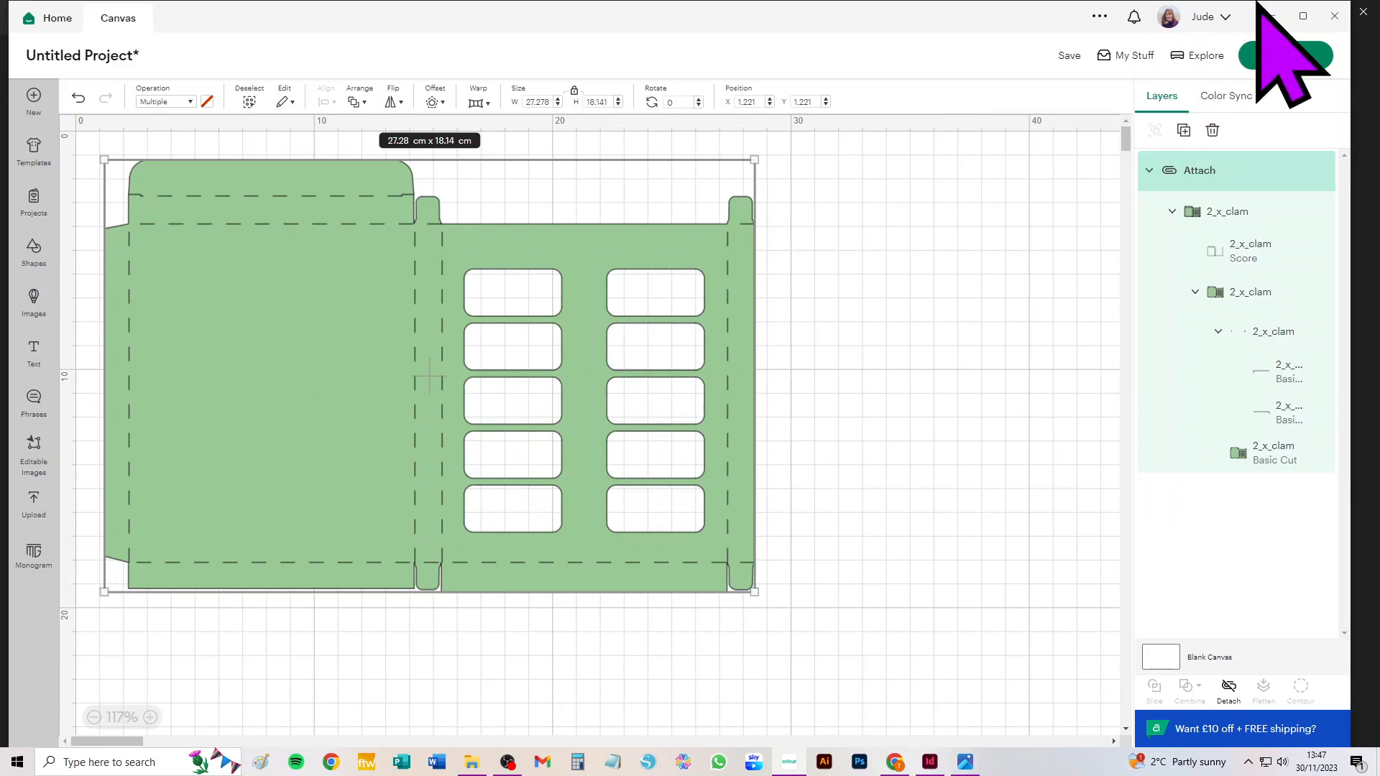
- Preview the attached template on 21 cm x 29.7 cm (A4) and 30.5 cm x 30.5 cm material, and return to the canvas
click(1294, 57)
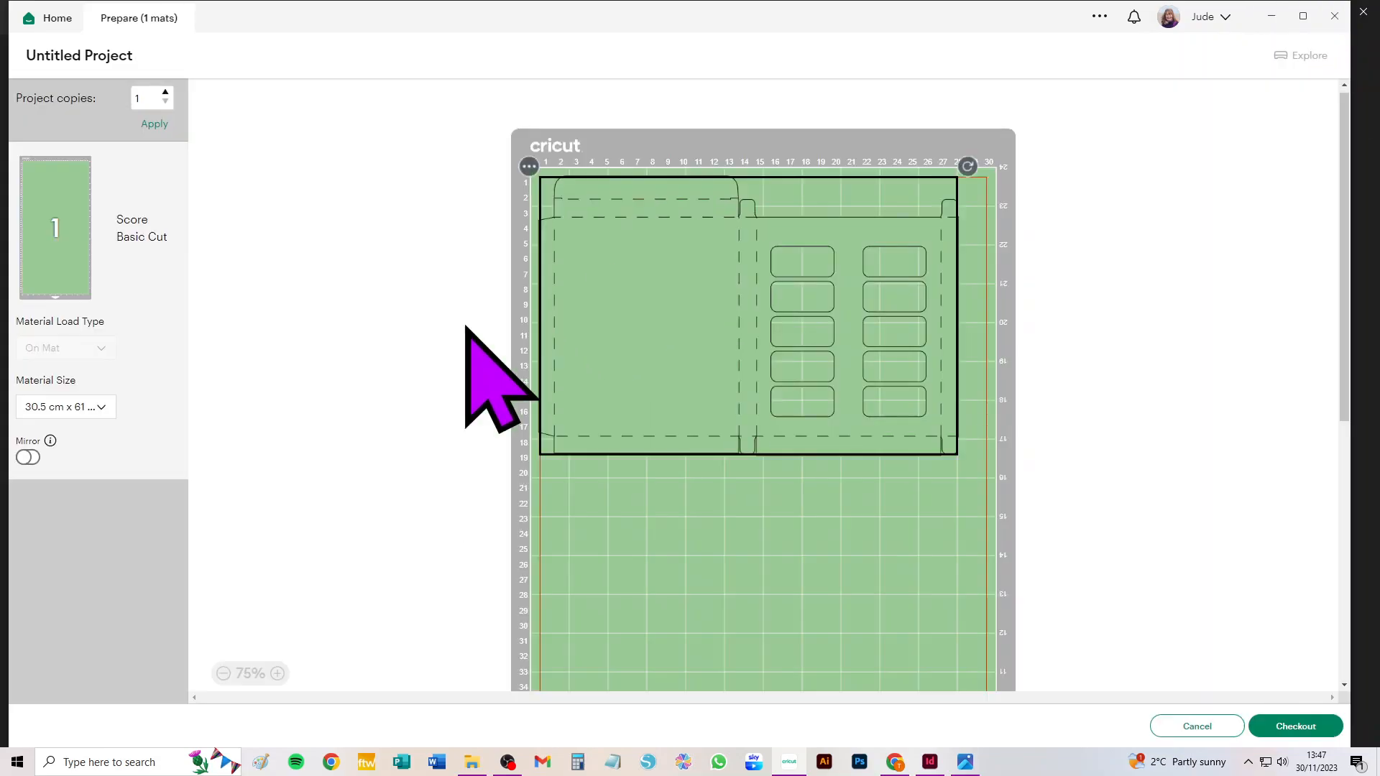
click(54, 409)
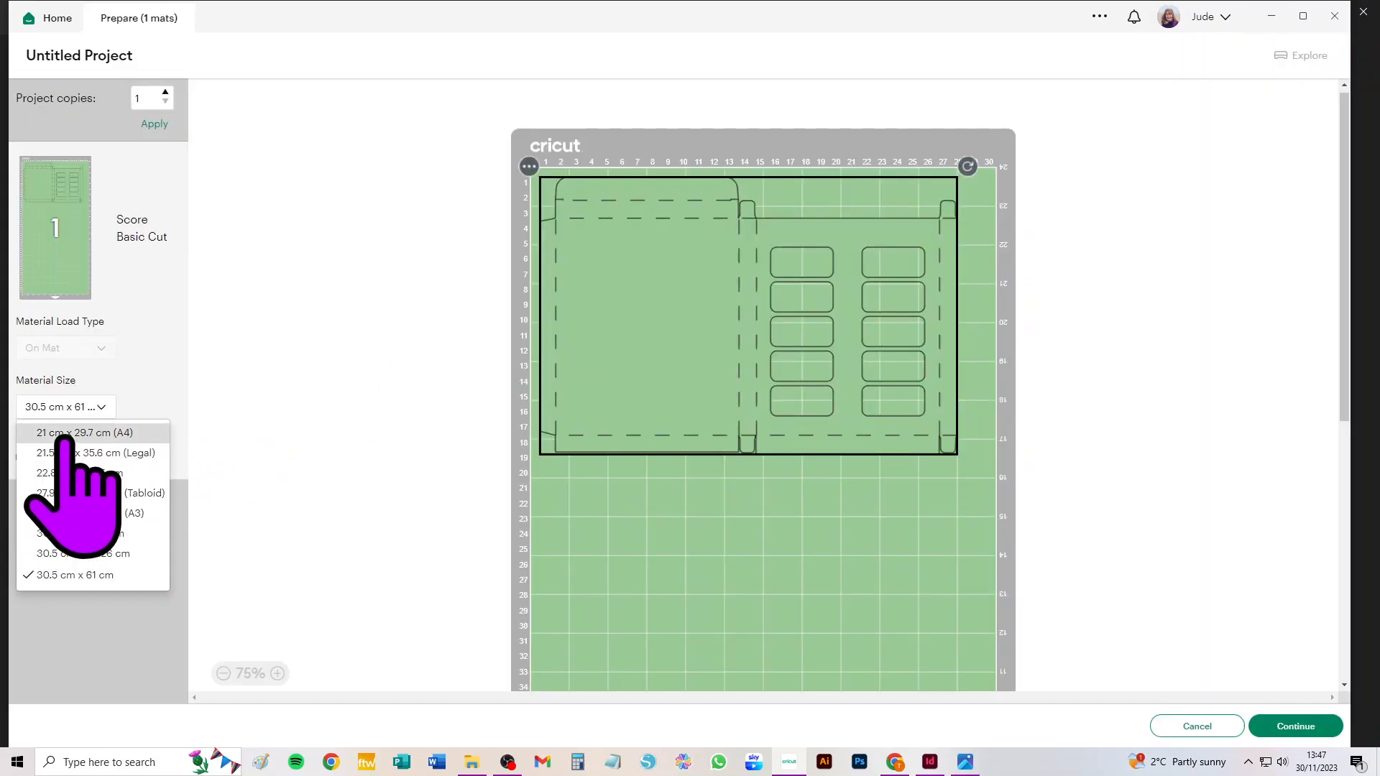
click(63, 434)
click(66, 341)
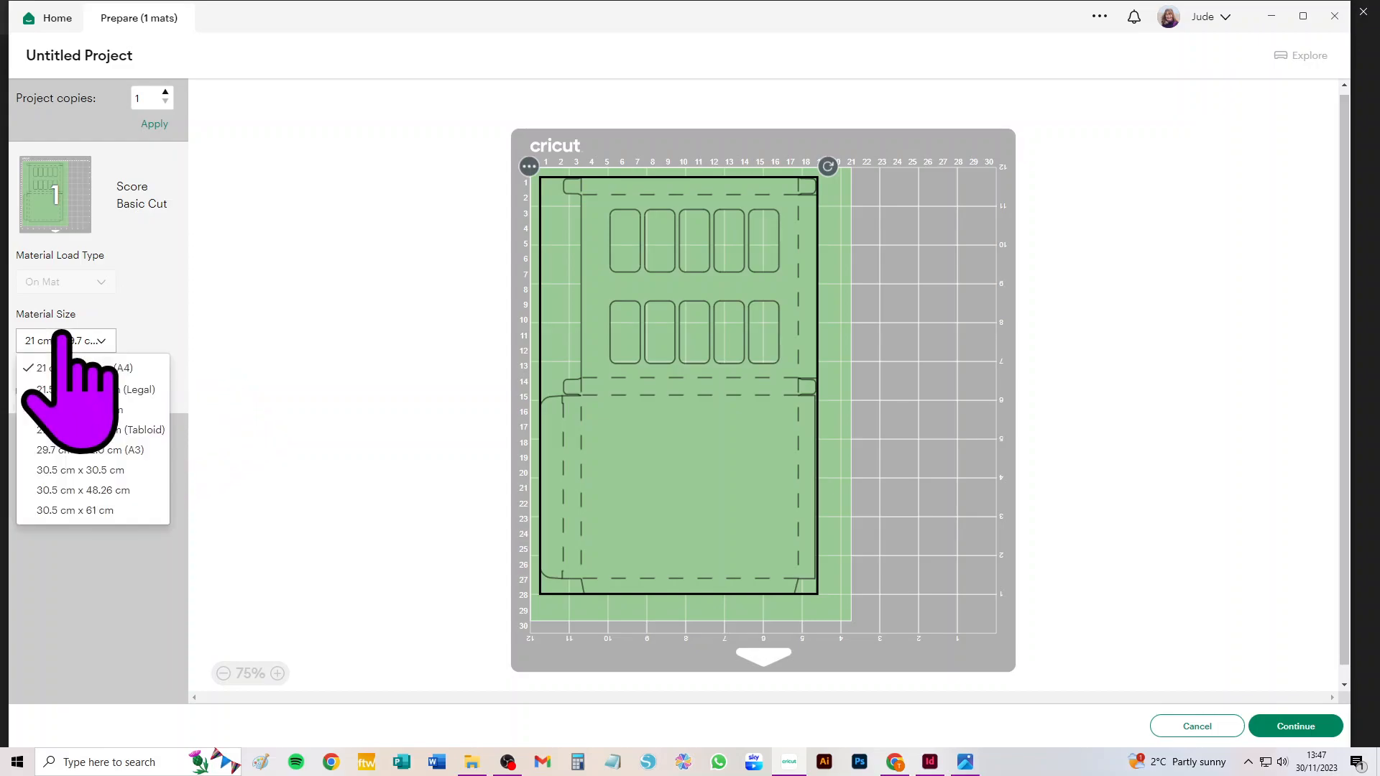
click(107, 471)
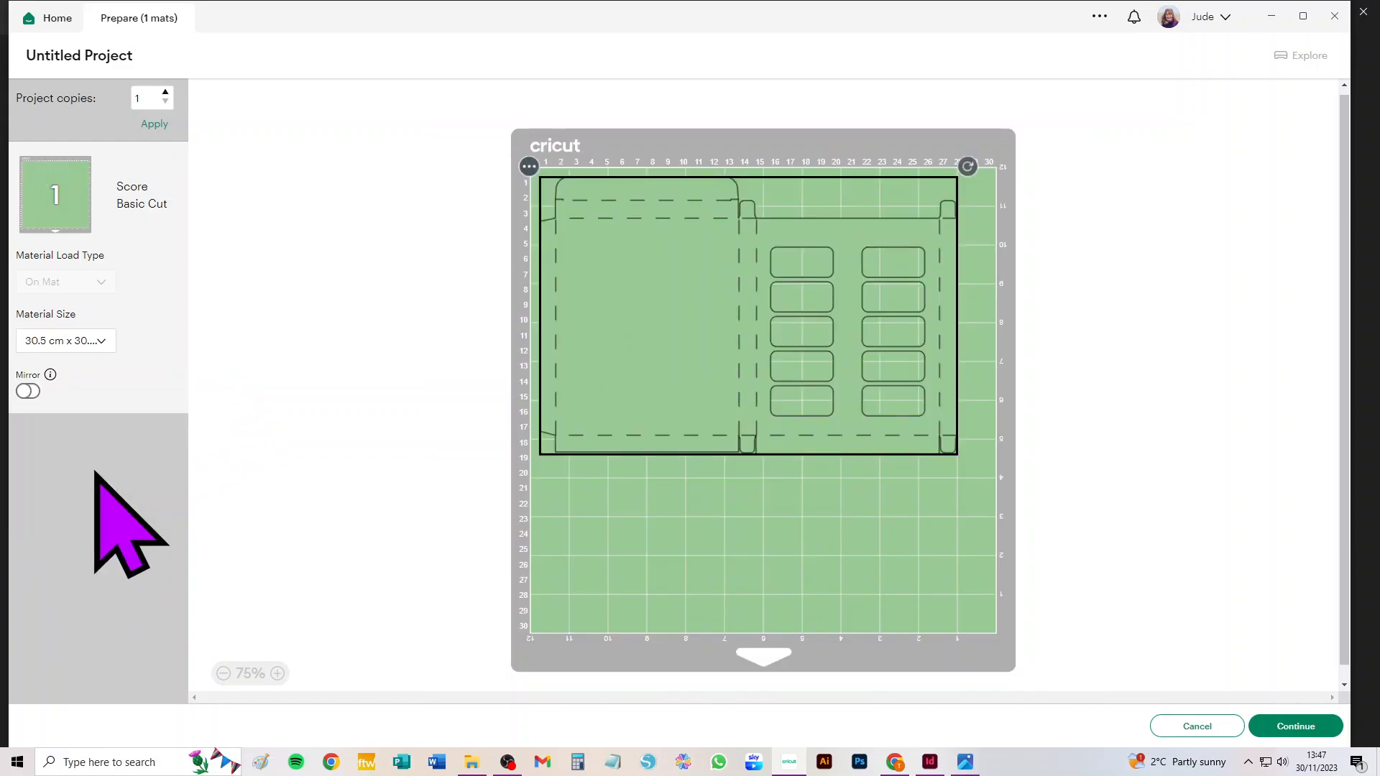
click(1197, 727)
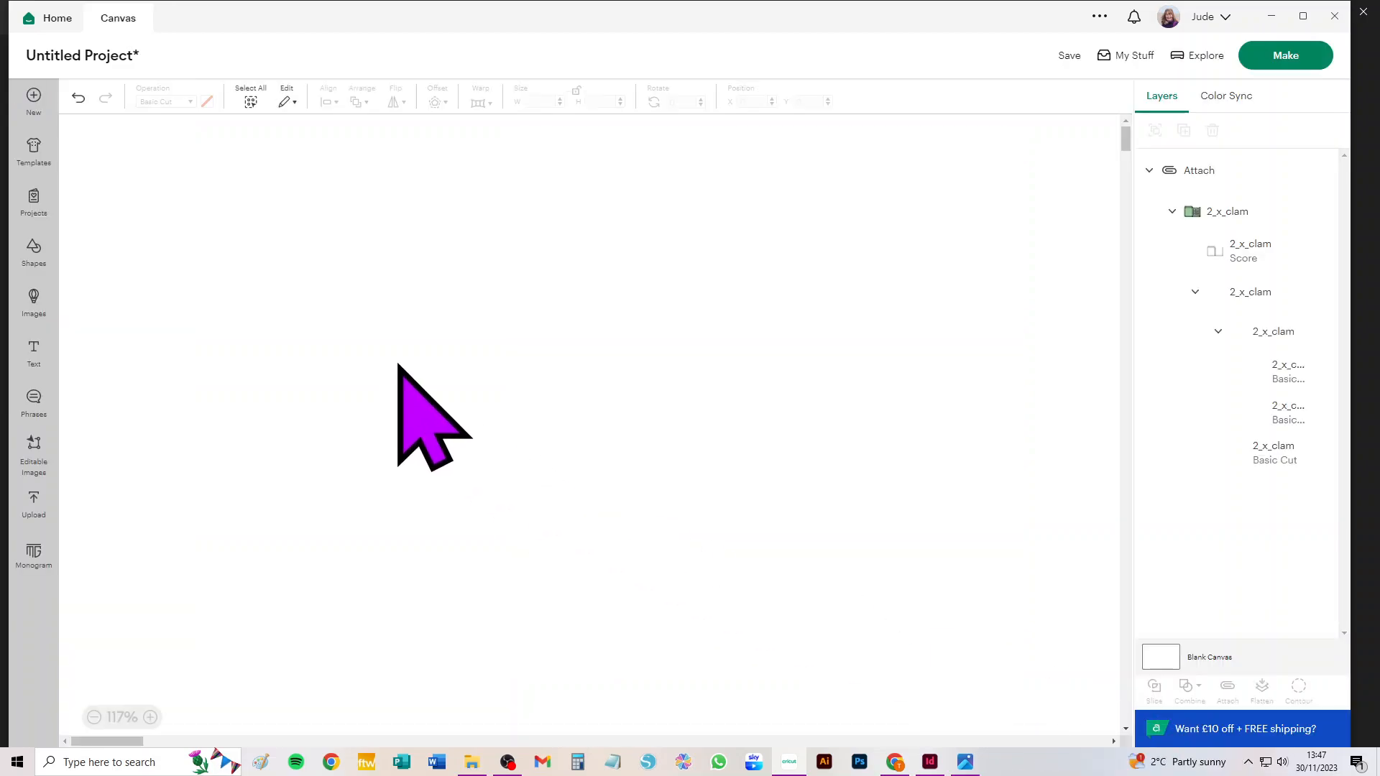
- Move the attached template to about X 5.5, Y 4.7 on the canvas and inspect it up close on 30.5 cm x 30.5 cm material
drag(306, 255, 409, 339)
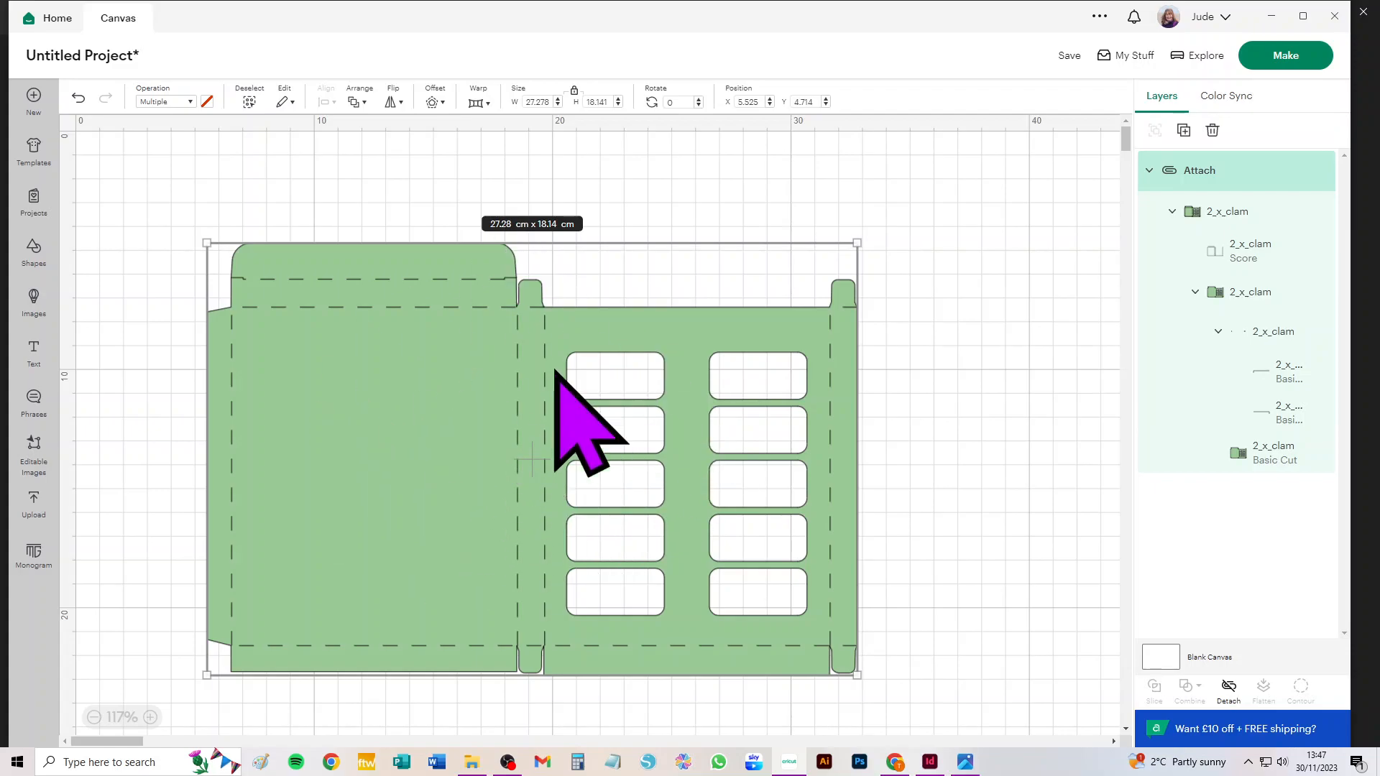
click(1294, 55)
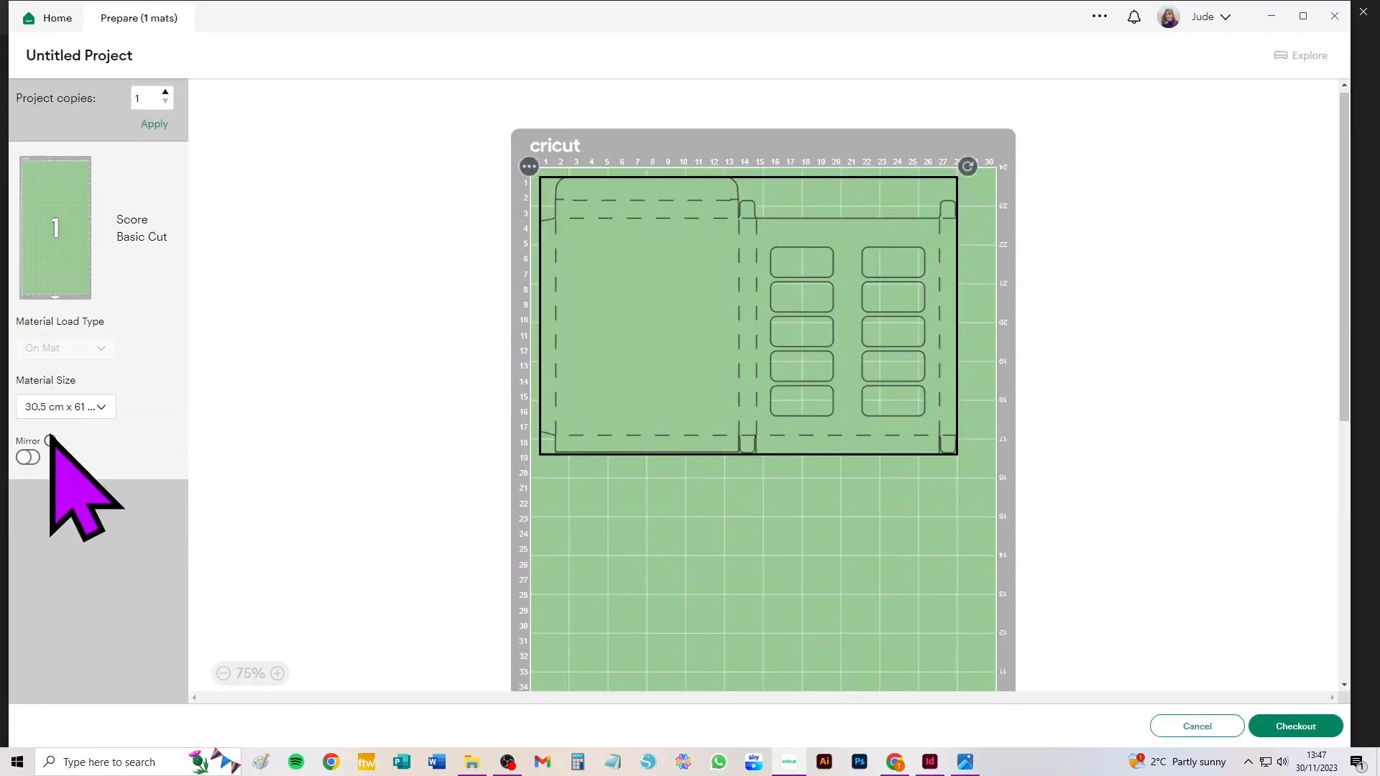
click(54, 407)
click(67, 534)
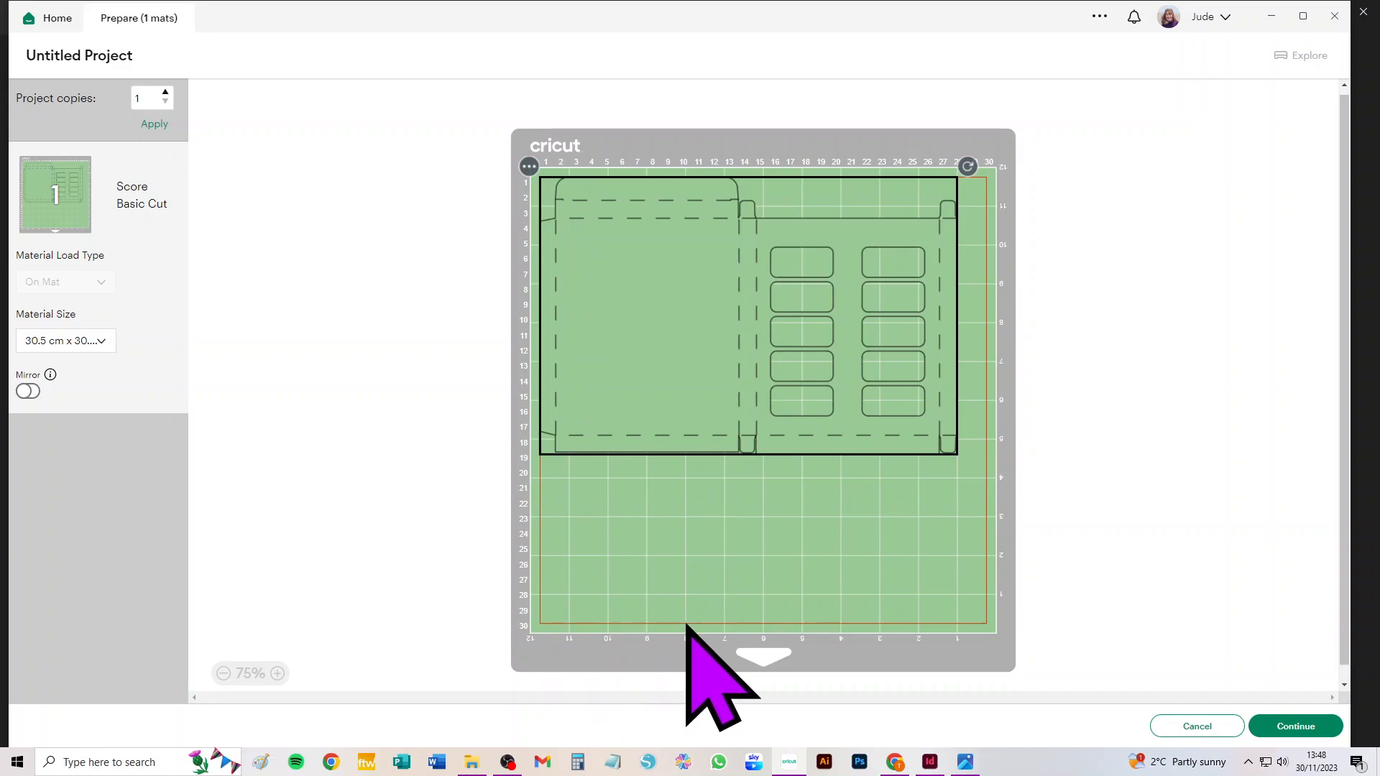
click(278, 673)
click(280, 673)
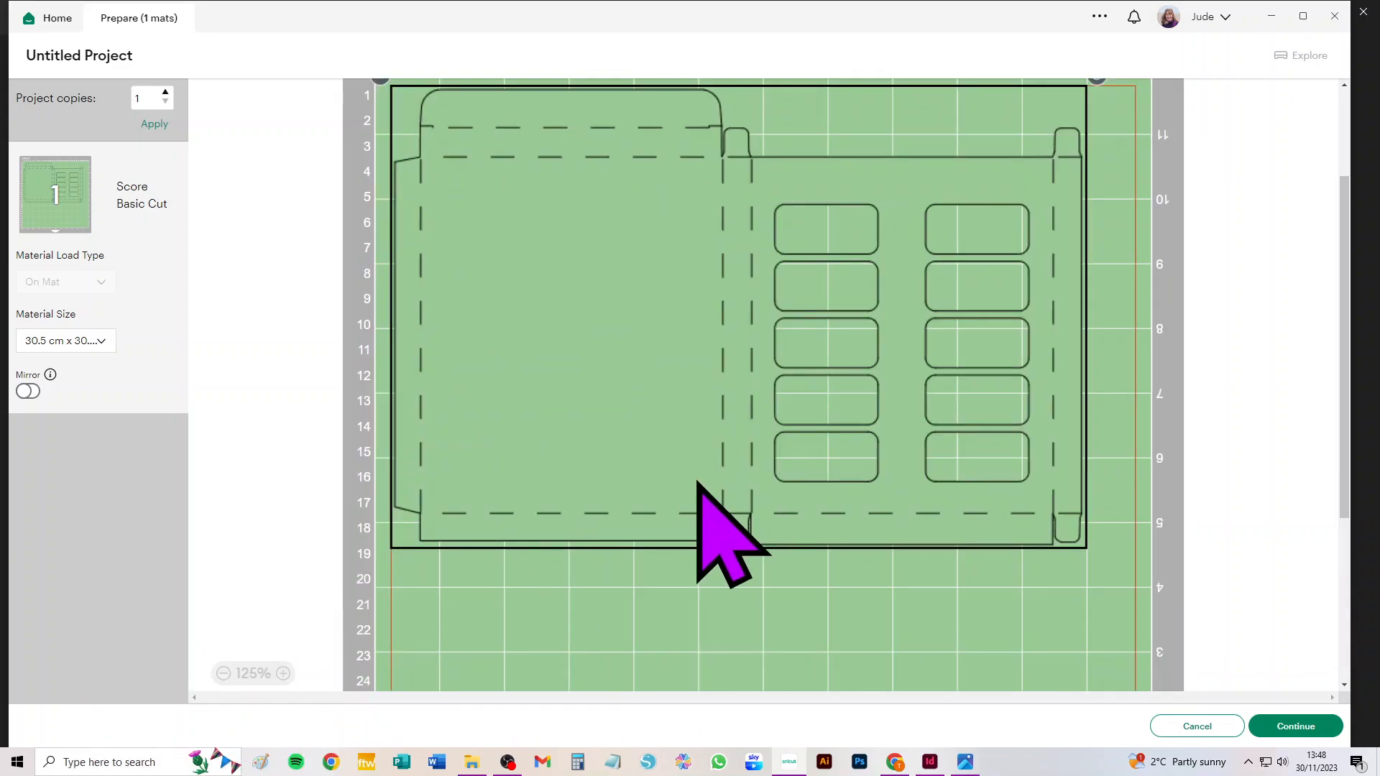
scroll(696, 482, down, 4)
scroll(692, 479, up, 2)
scroll(692, 478, up, 3)
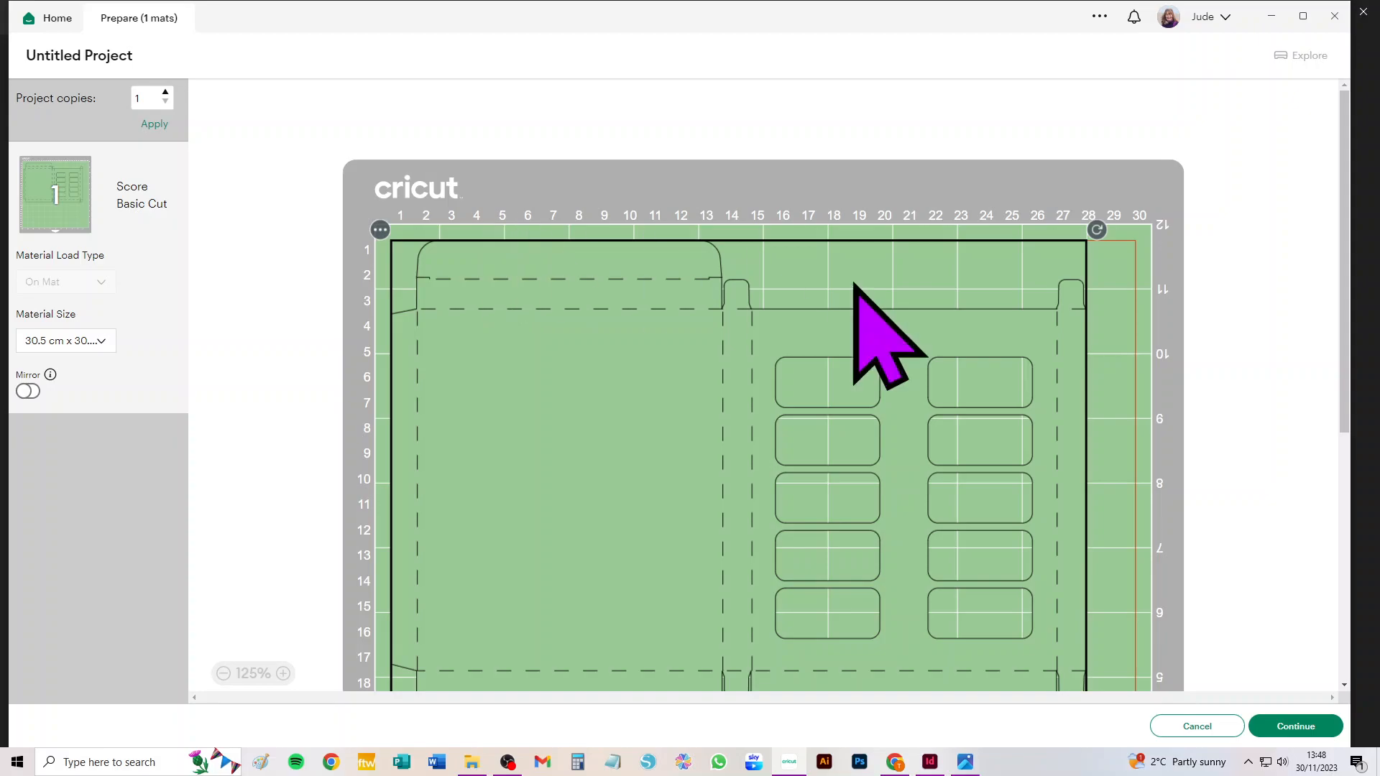
- Leave the mat preparation and delete the light green template from the canvas
click(1201, 728)
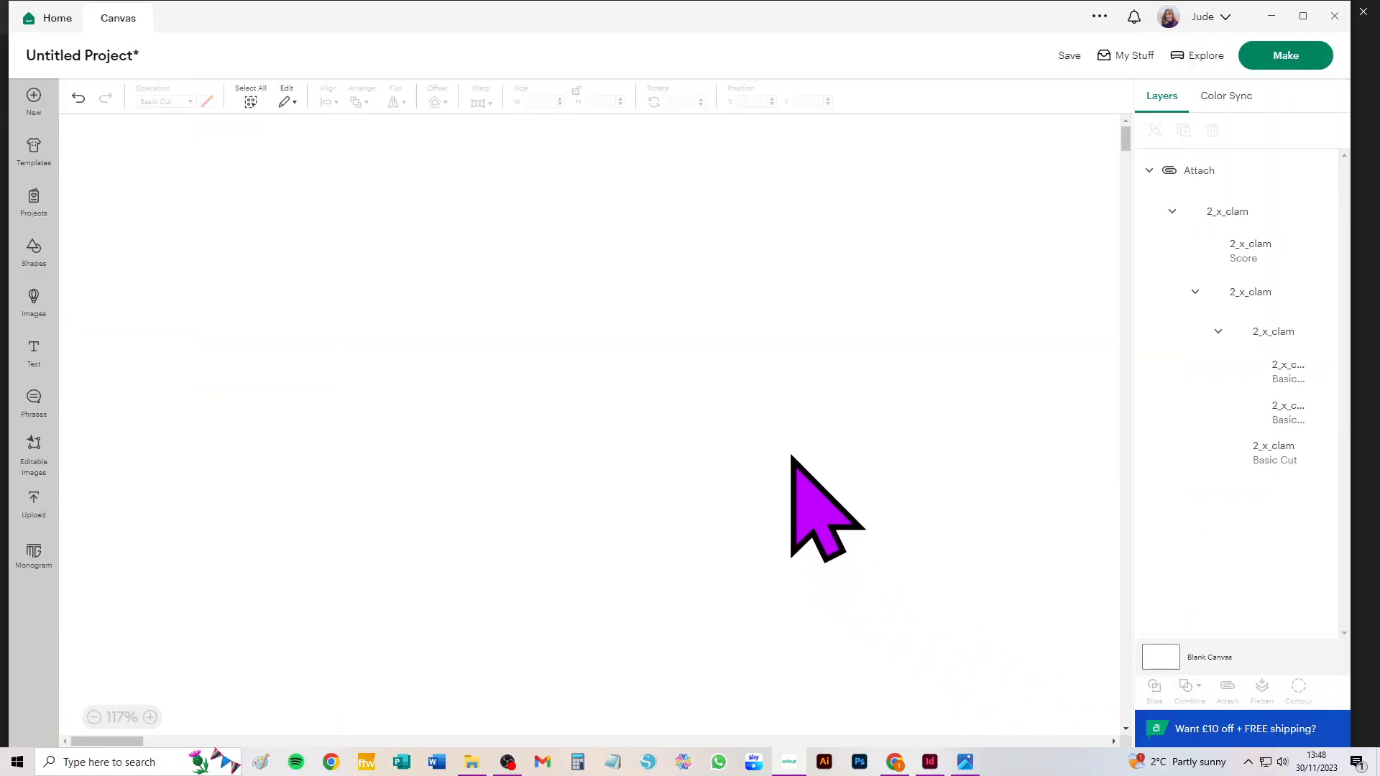
click(495, 442)
key(Delete)
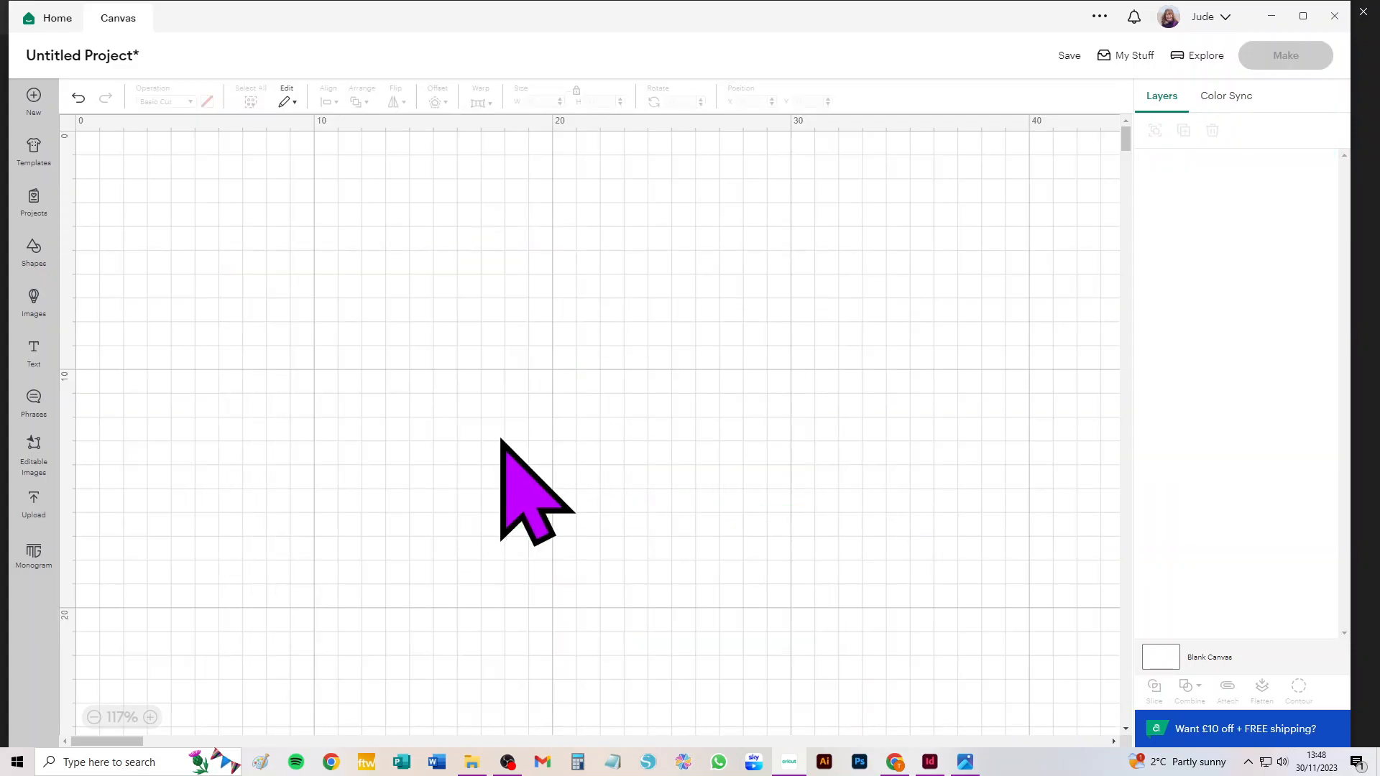
- Add the teal two-piece box template with three columns of windows from the recent uploads to the canvas
click(34, 507)
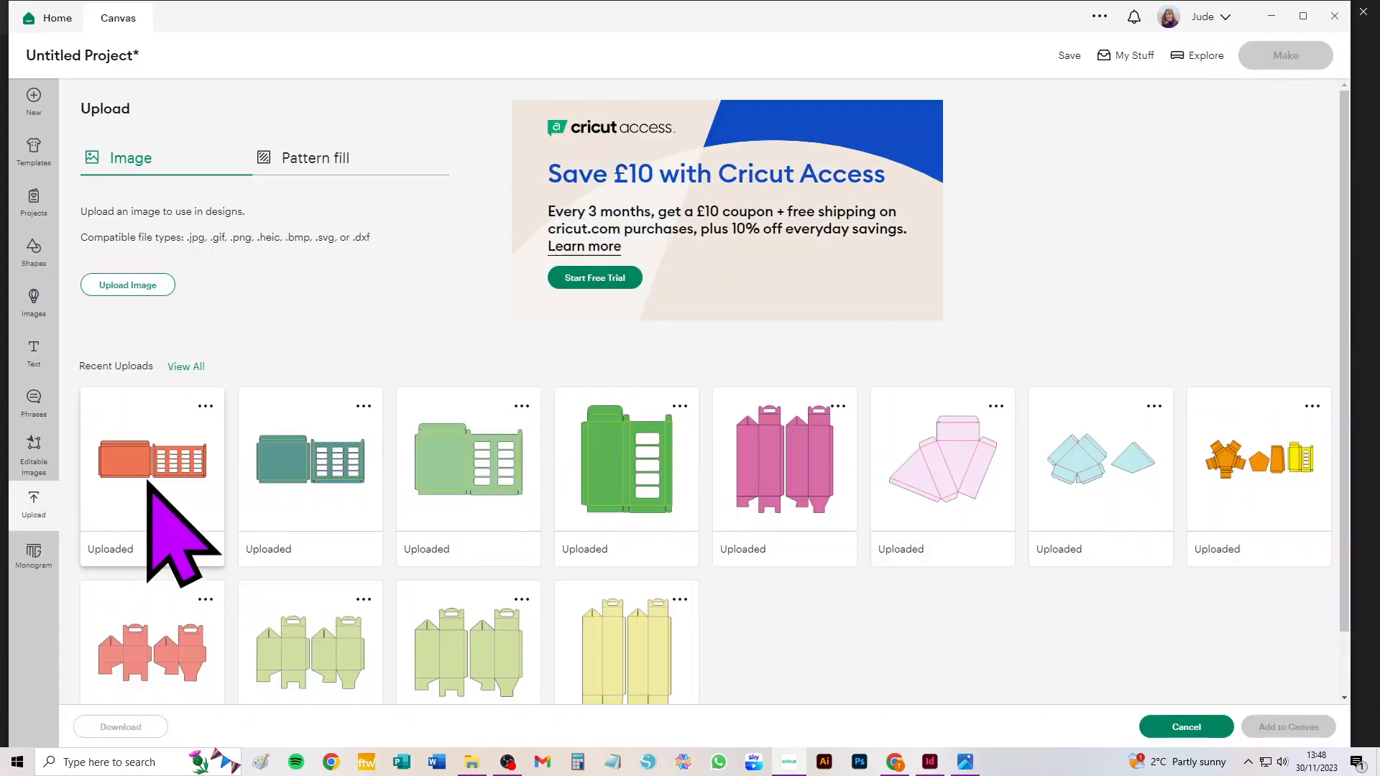
click(351, 442)
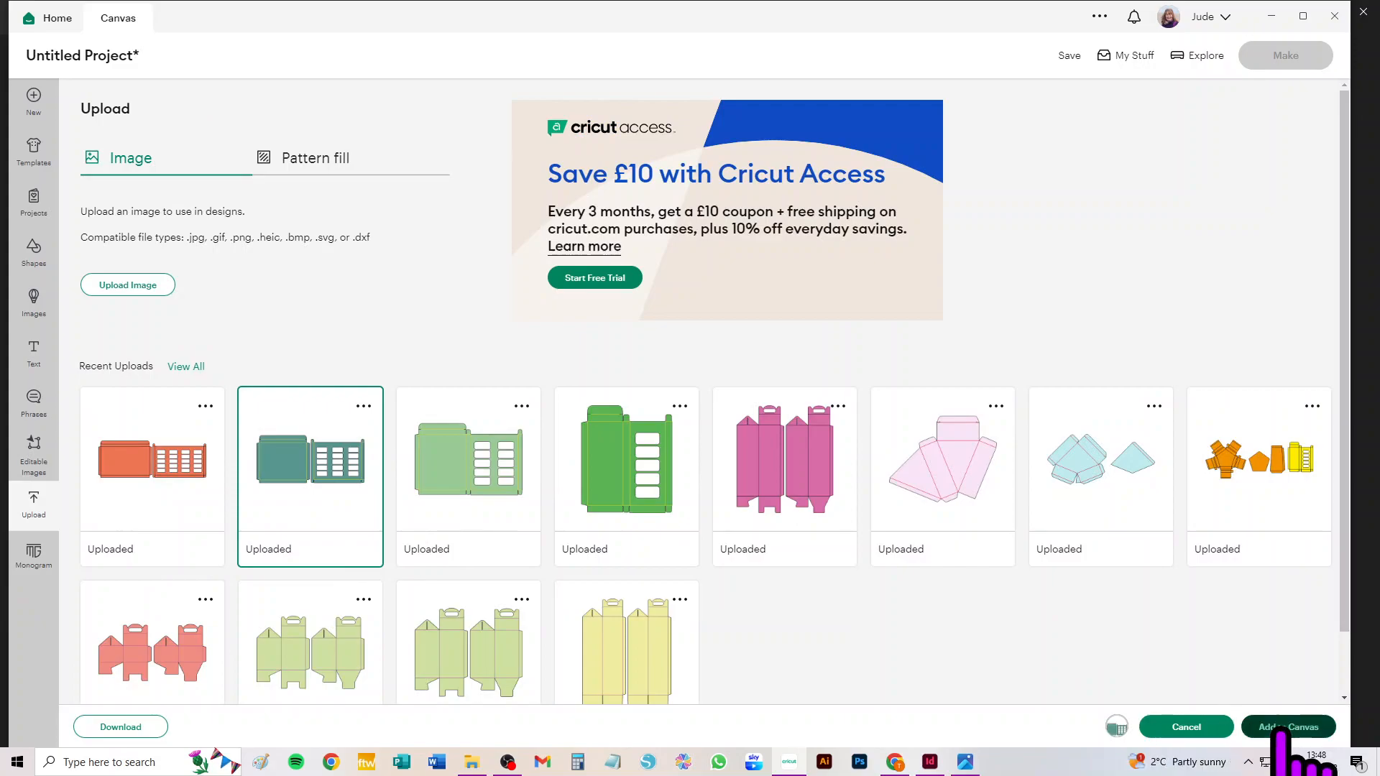
click(1282, 728)
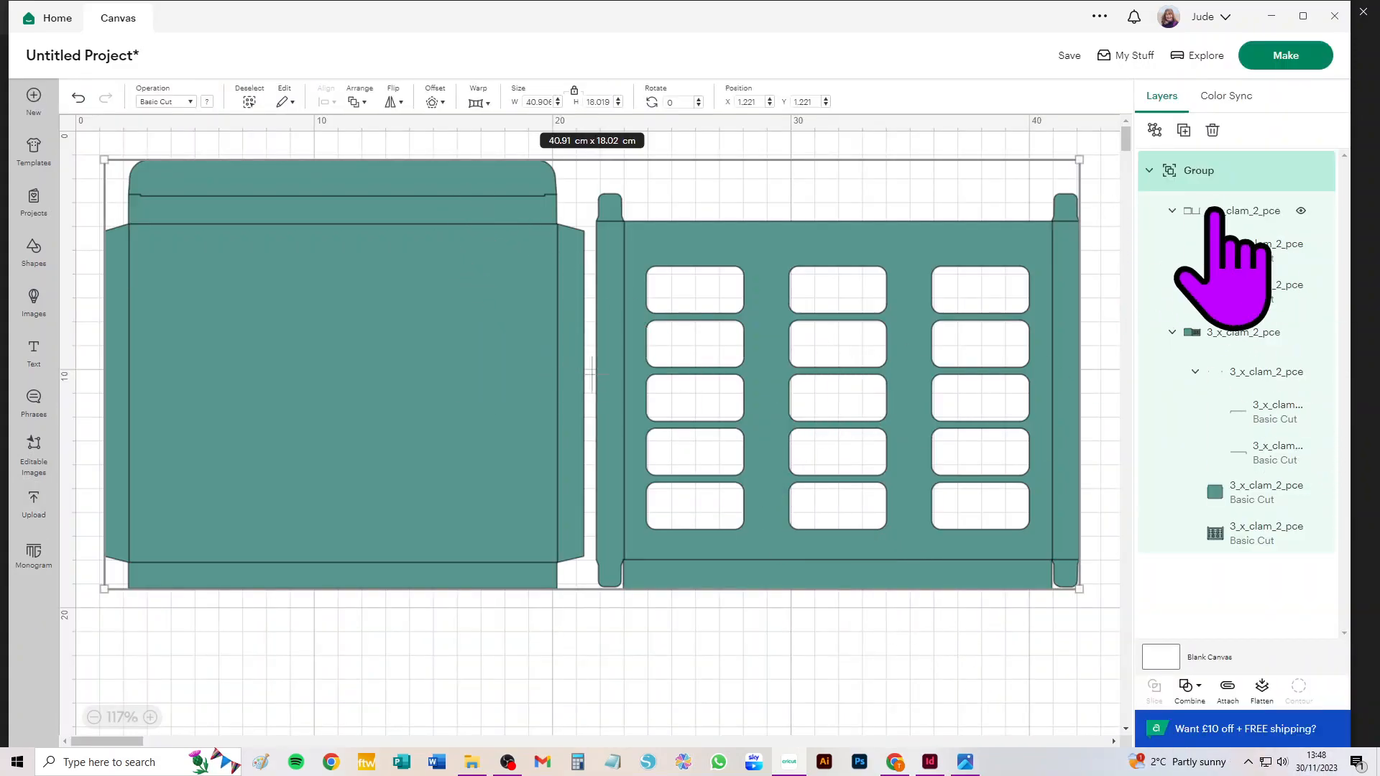
- Set the 3_x_clam_2_pce template's fold-line group, covering both pieces, to Score
click(1213, 211)
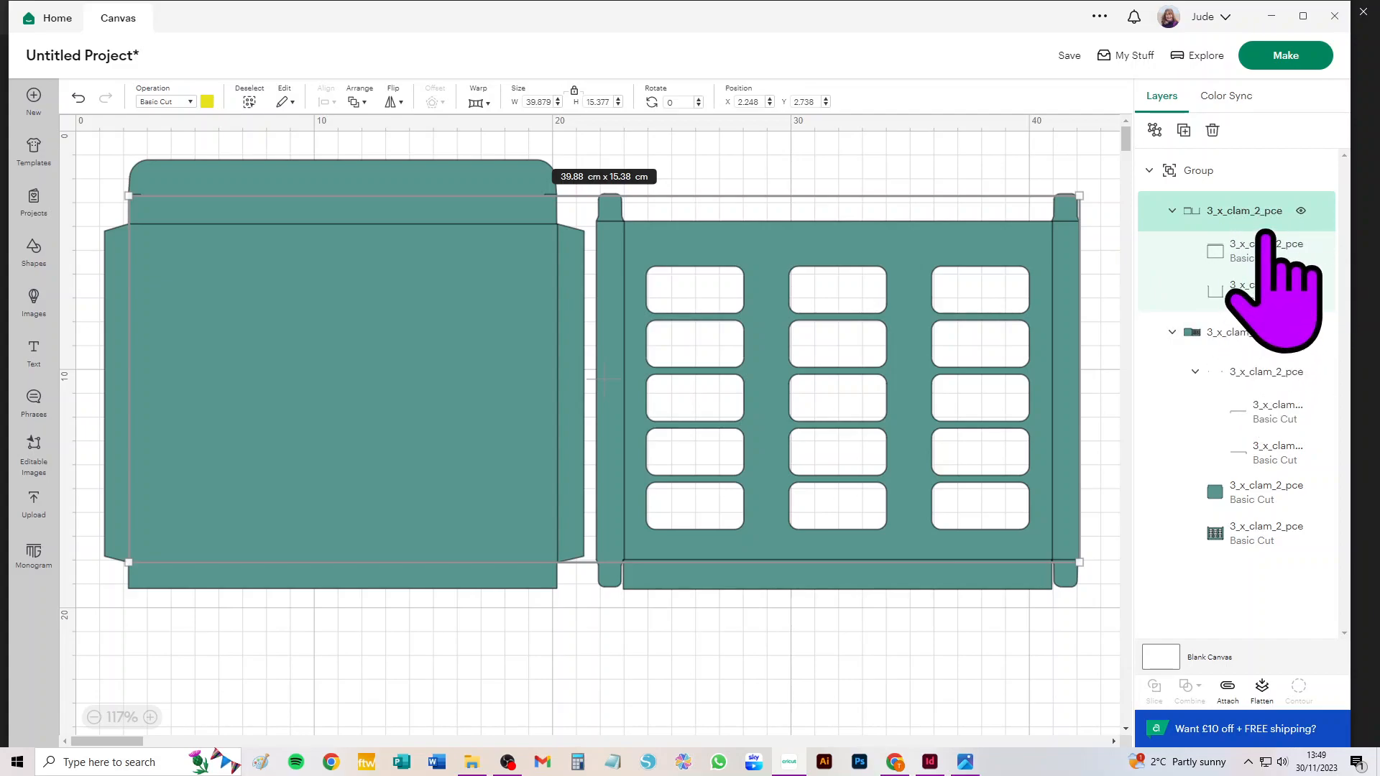
click(184, 102)
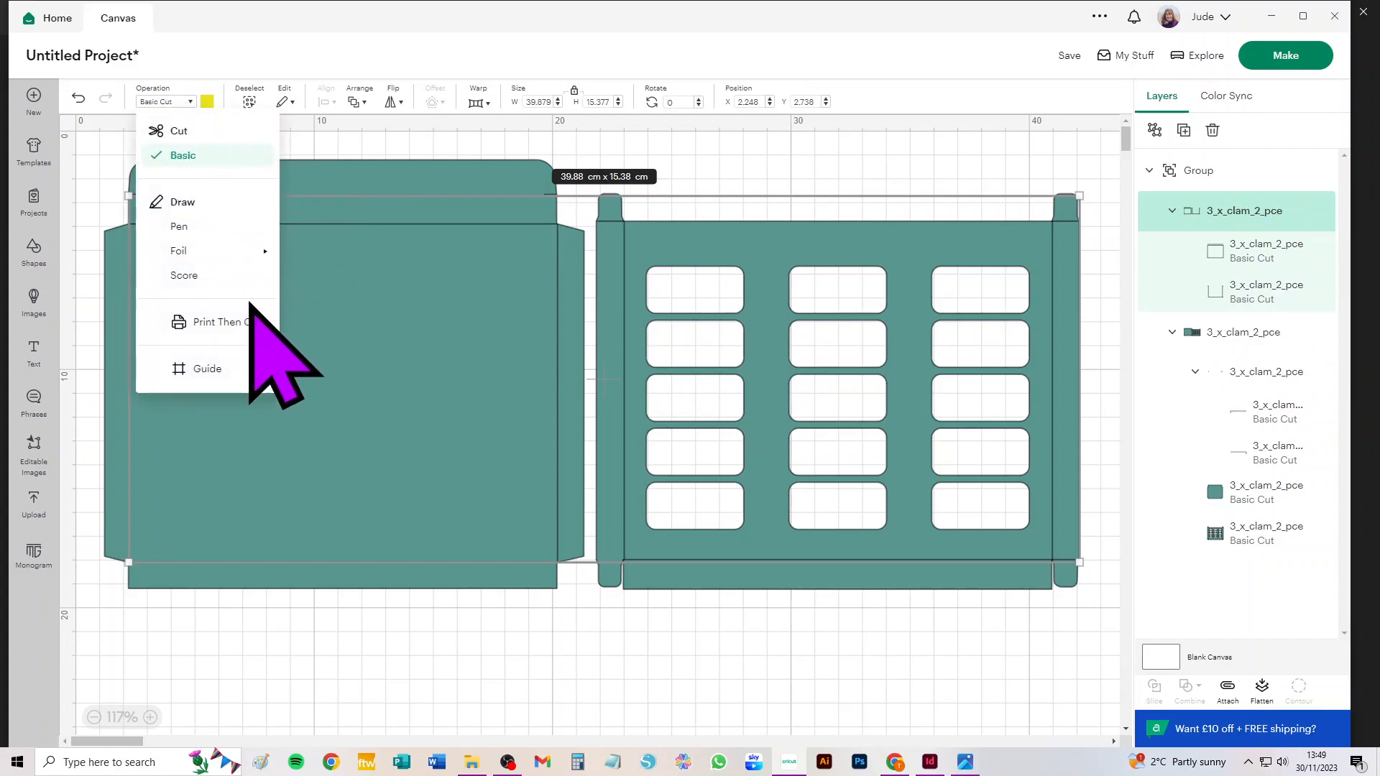
click(182, 276)
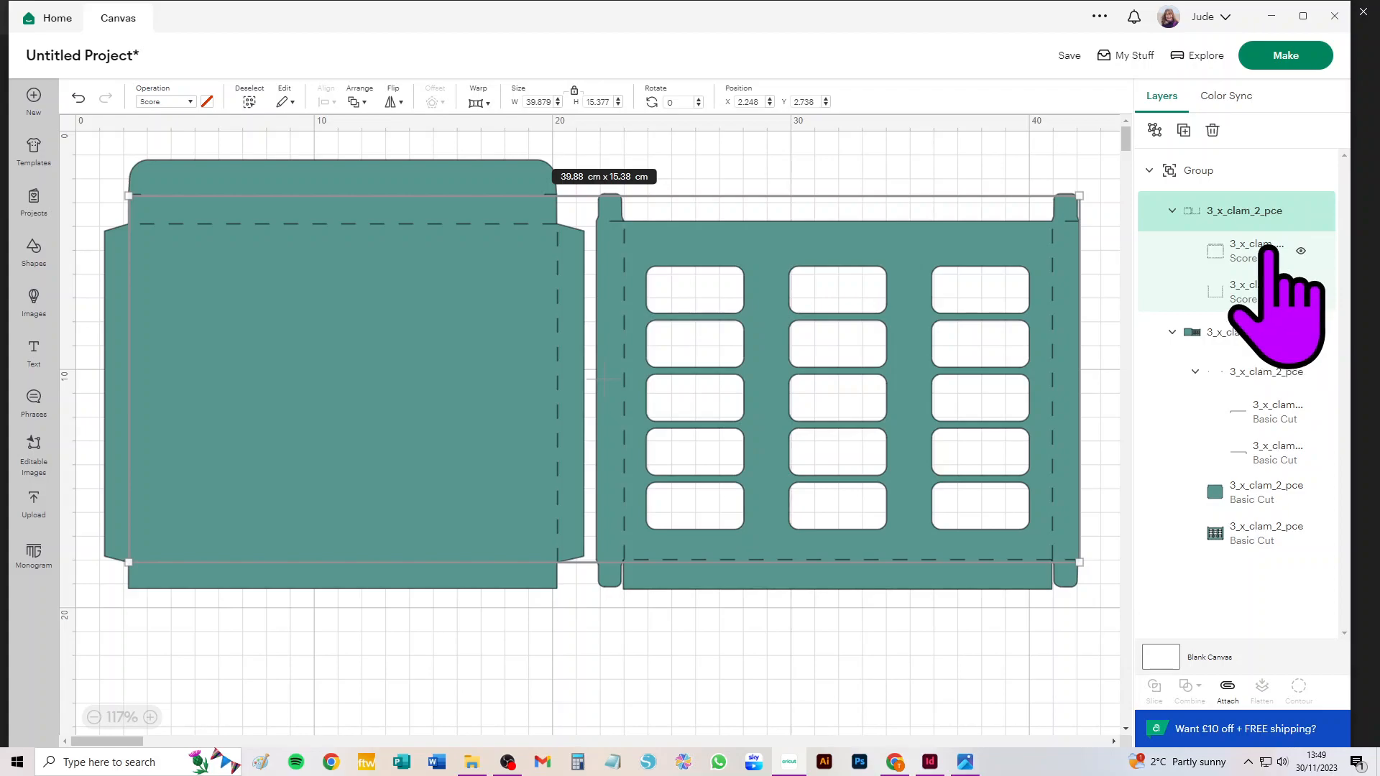
- Ungroup the template's score-line group and the group holding its cut layers
click(1154, 130)
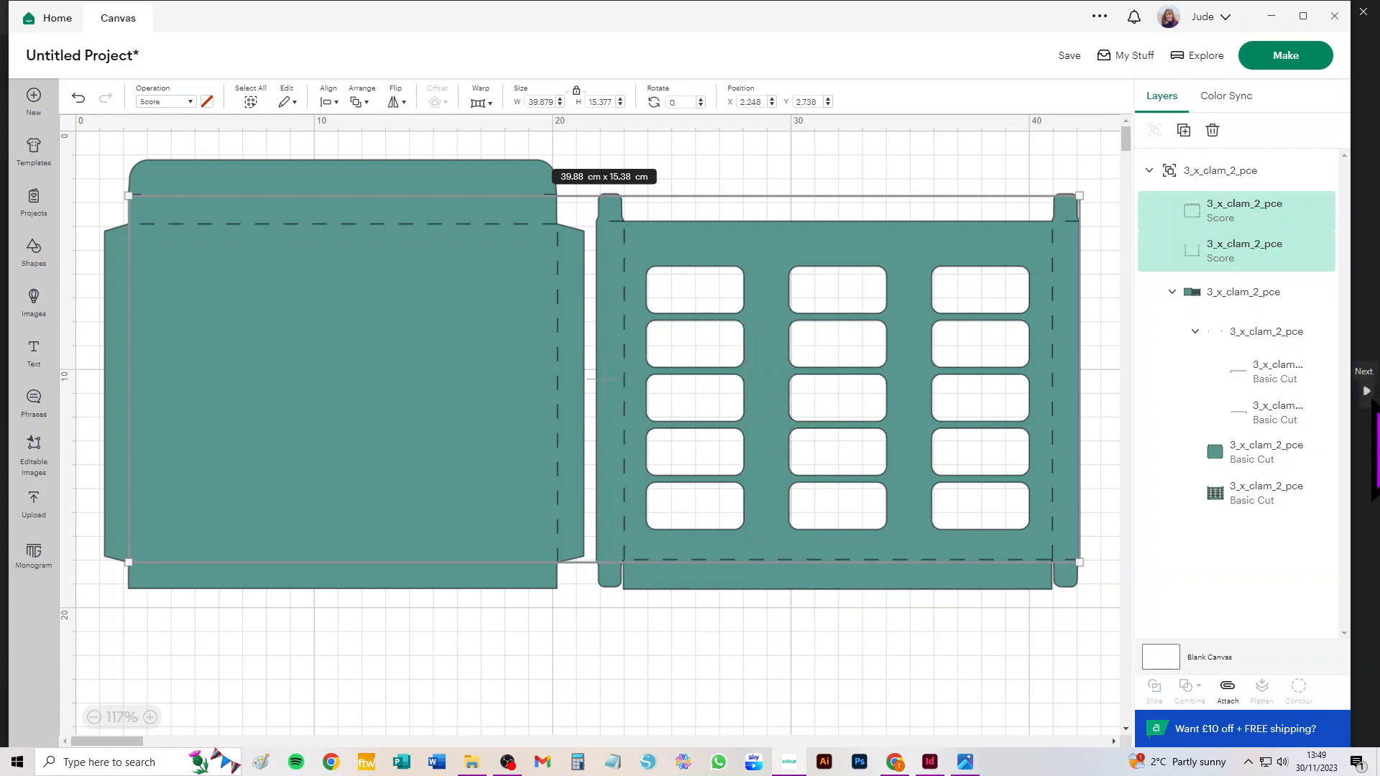
click(1267, 292)
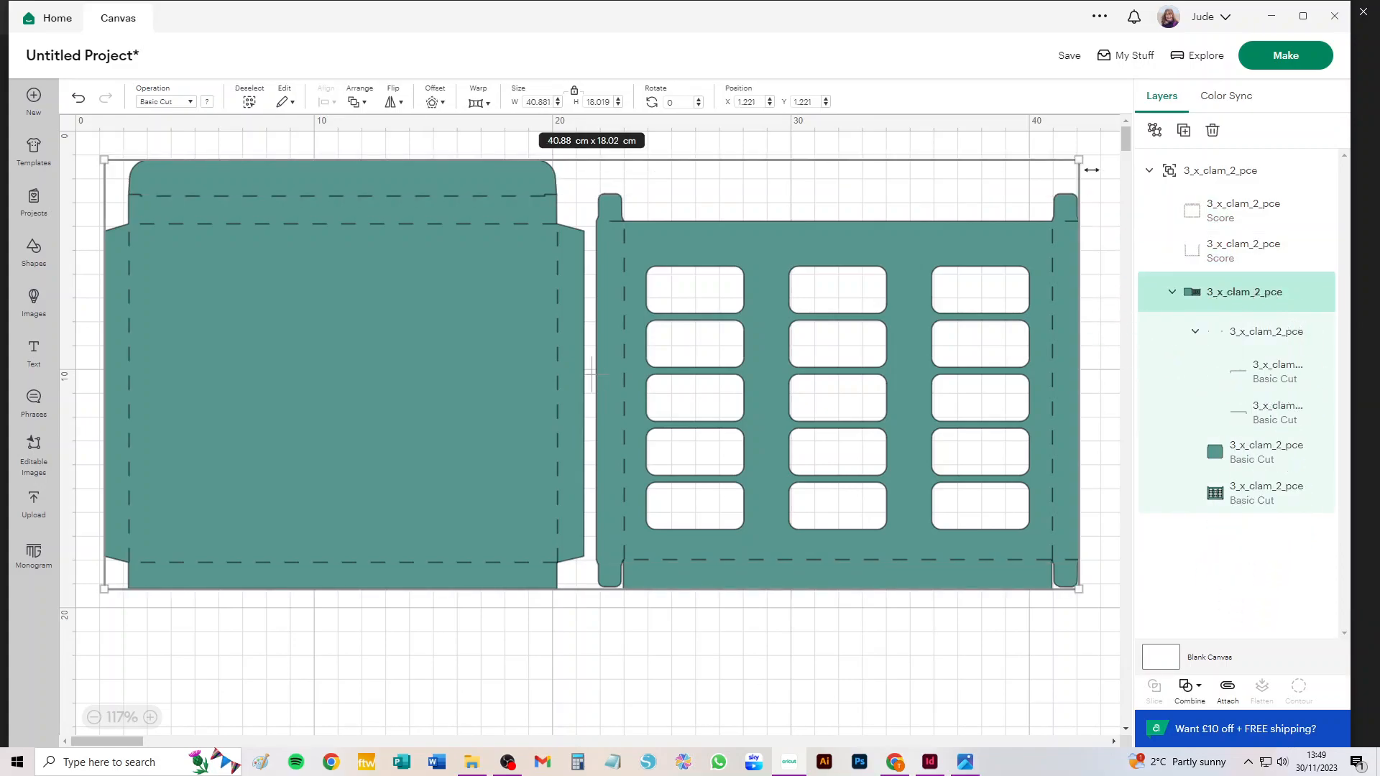
click(1154, 129)
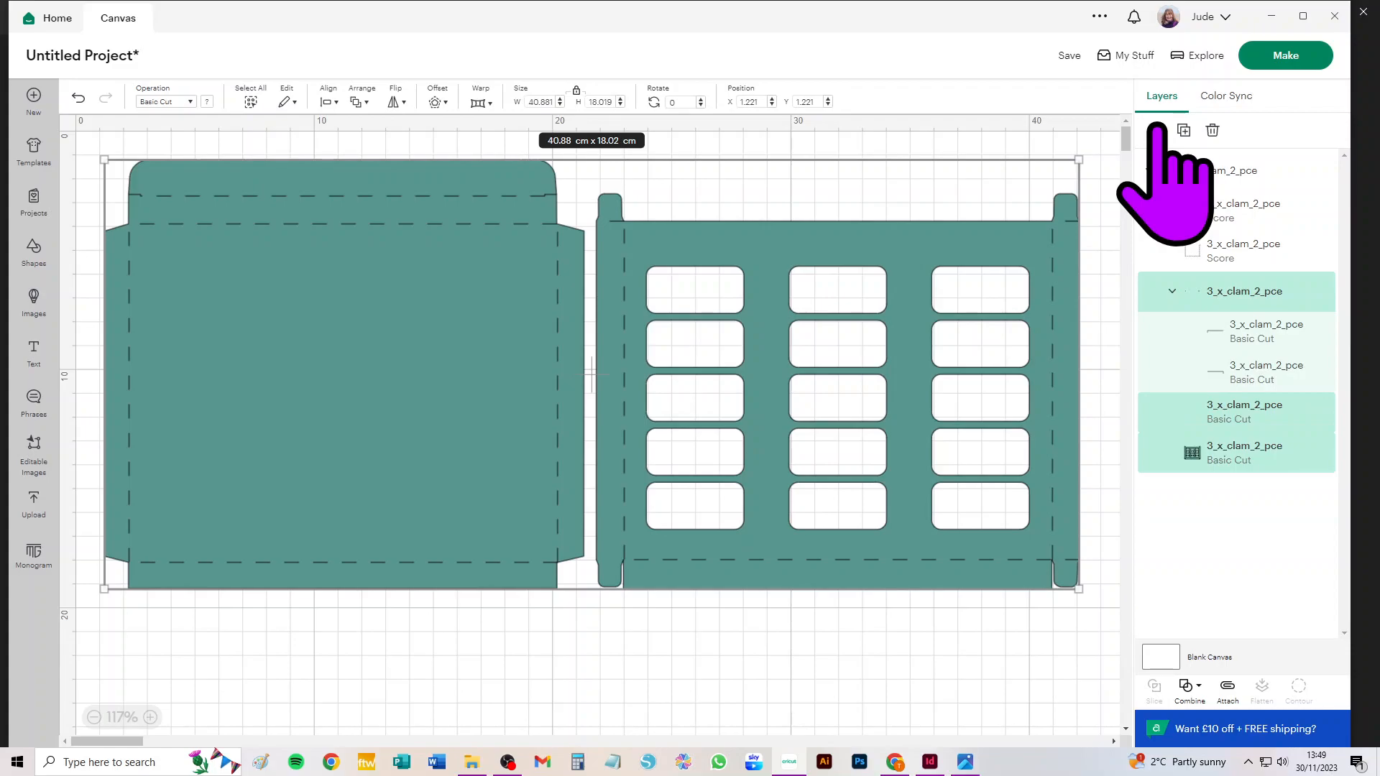
- Select everything on the canvas and ungroup the outer 3_x_clam_2_pce group
click(1185, 171)
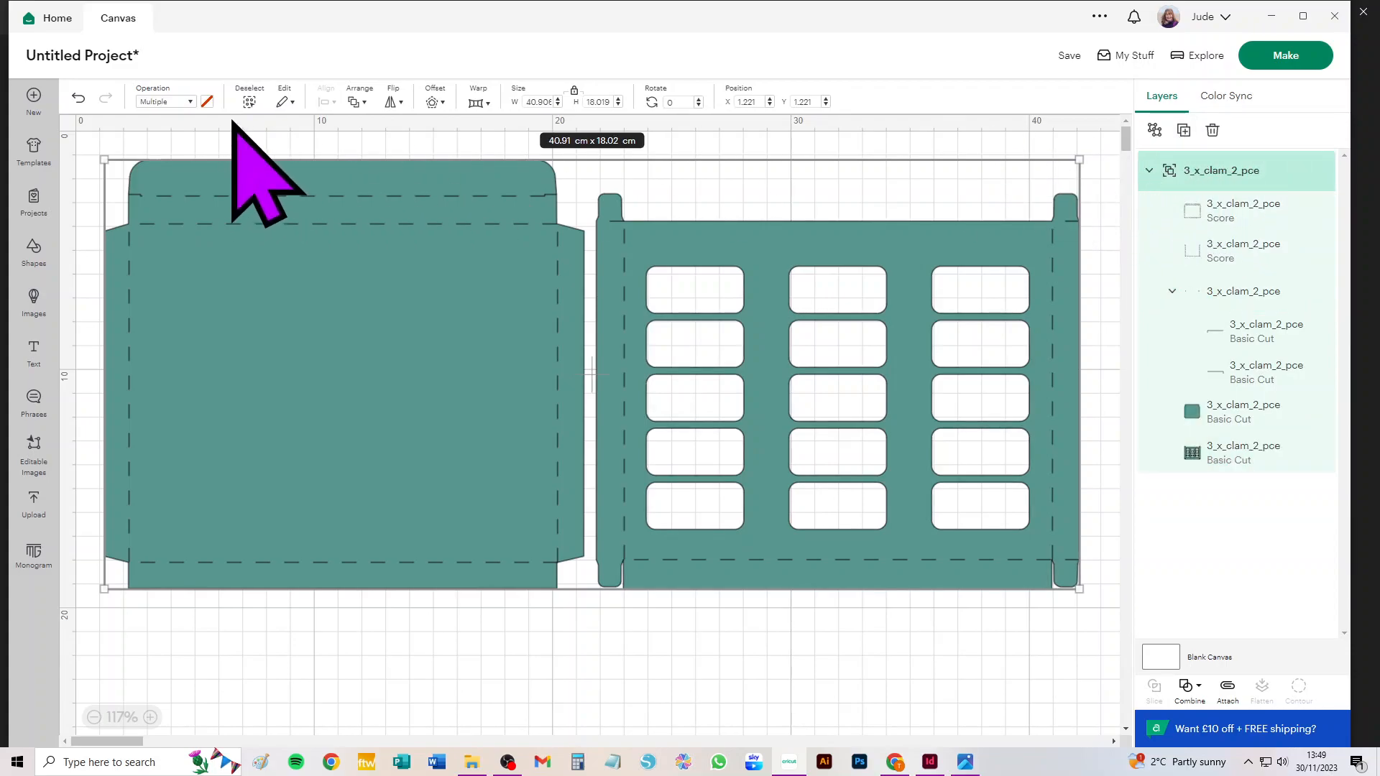
click(256, 142)
drag(1078, 634, 83, 135)
click(243, 683)
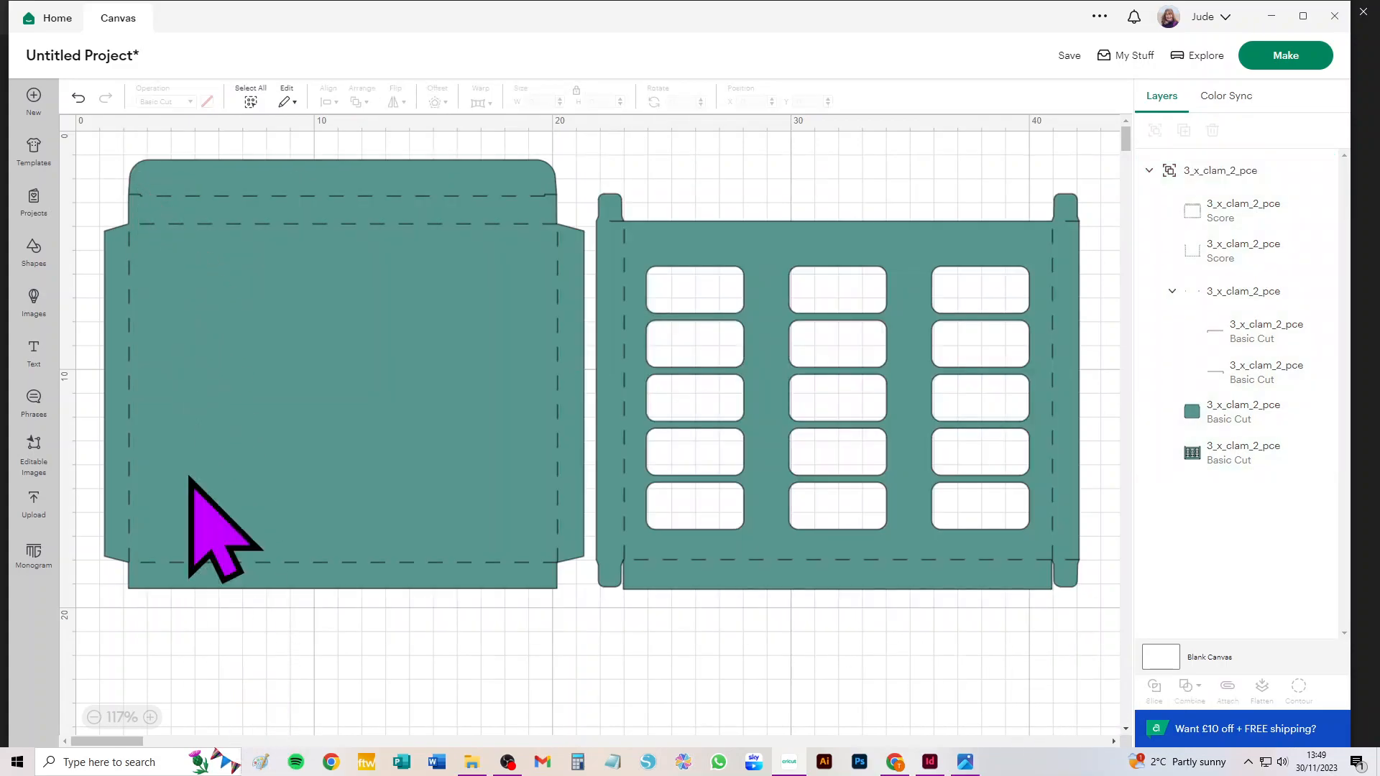
click(250, 101)
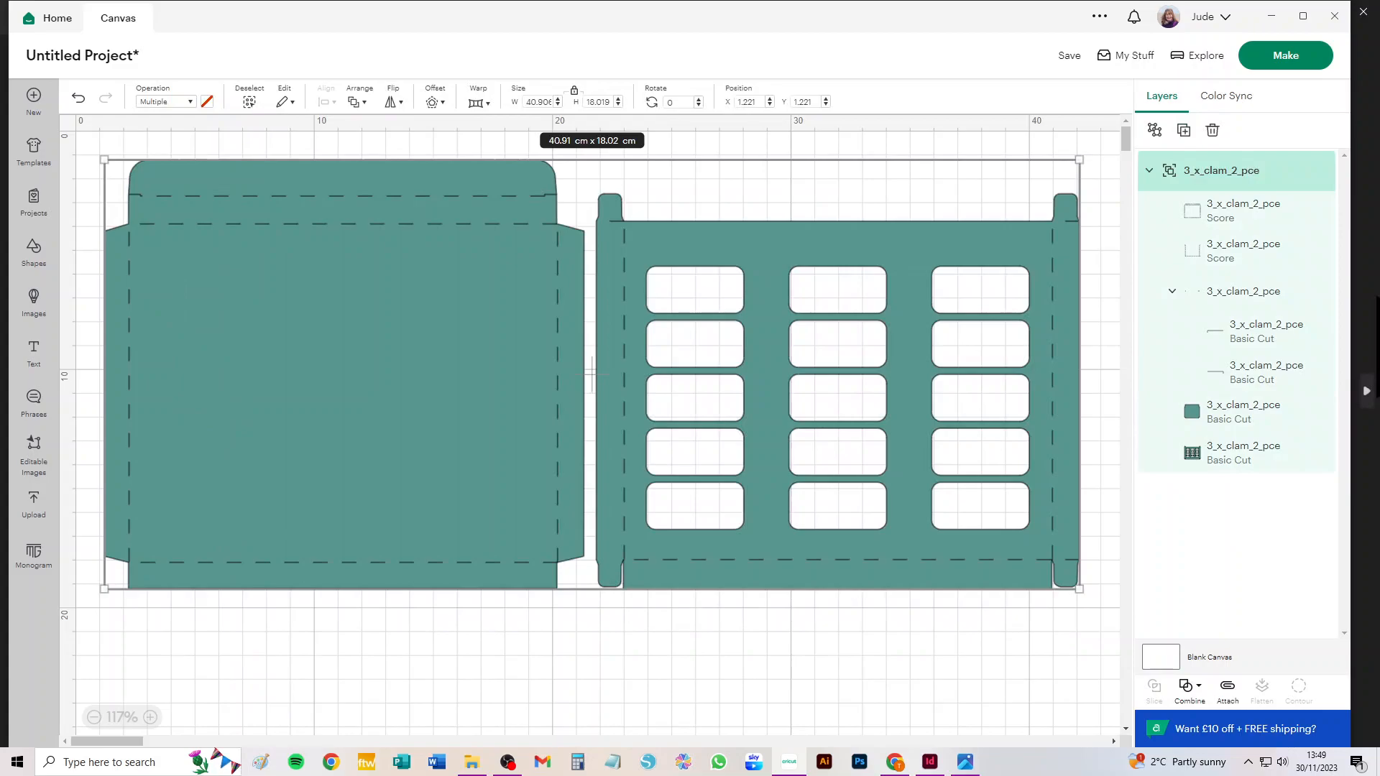
click(1155, 130)
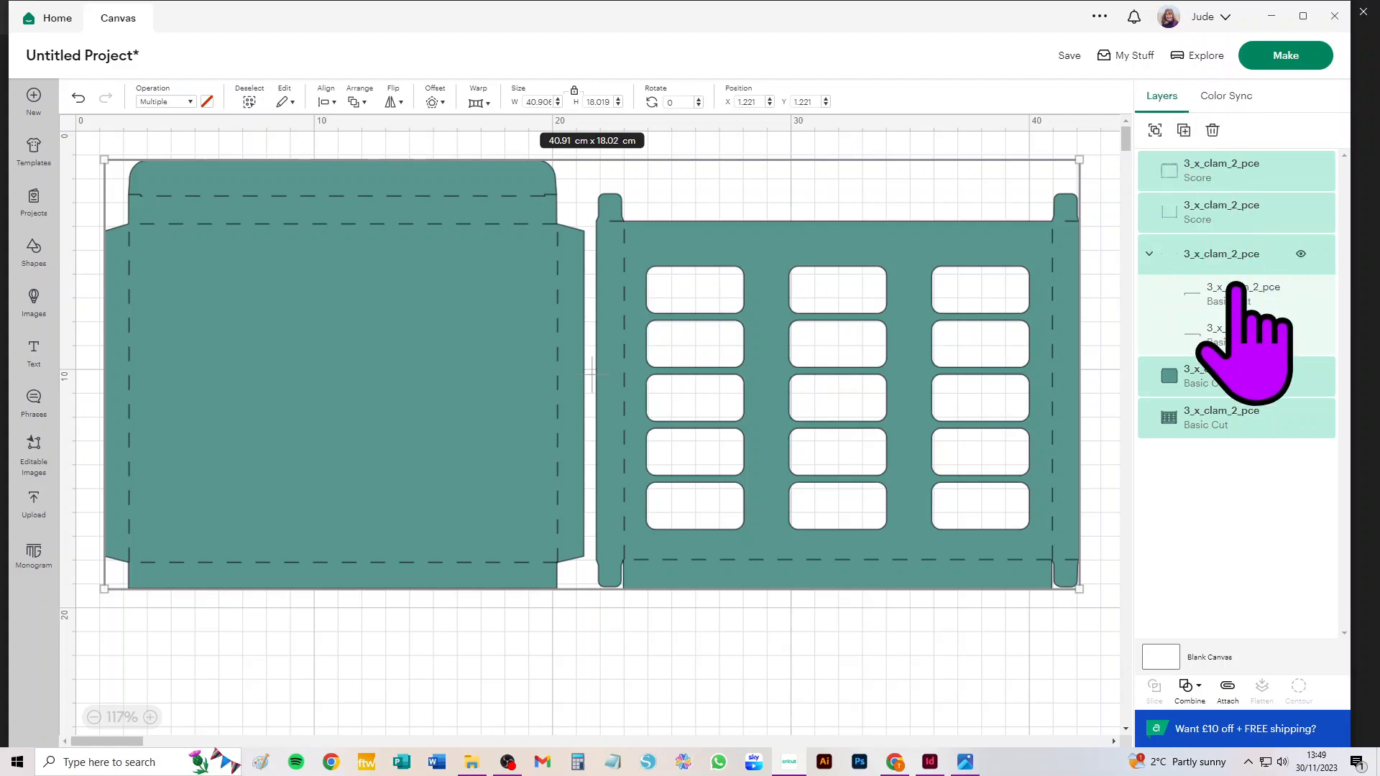
- Attach the windowed piece's score and cut layers together, and attach the solid piece's score and cut layers as a separate set
click(1077, 634)
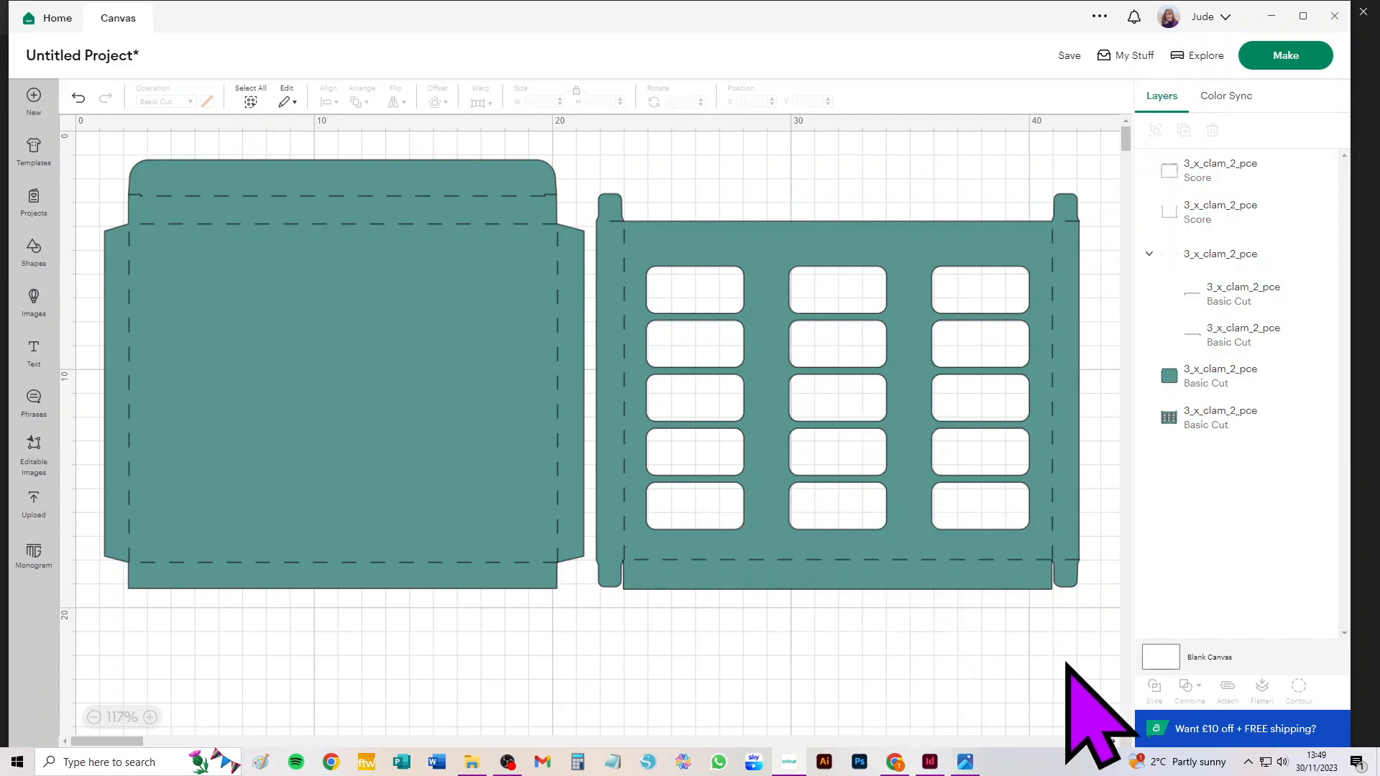
drag(1089, 642, 601, 171)
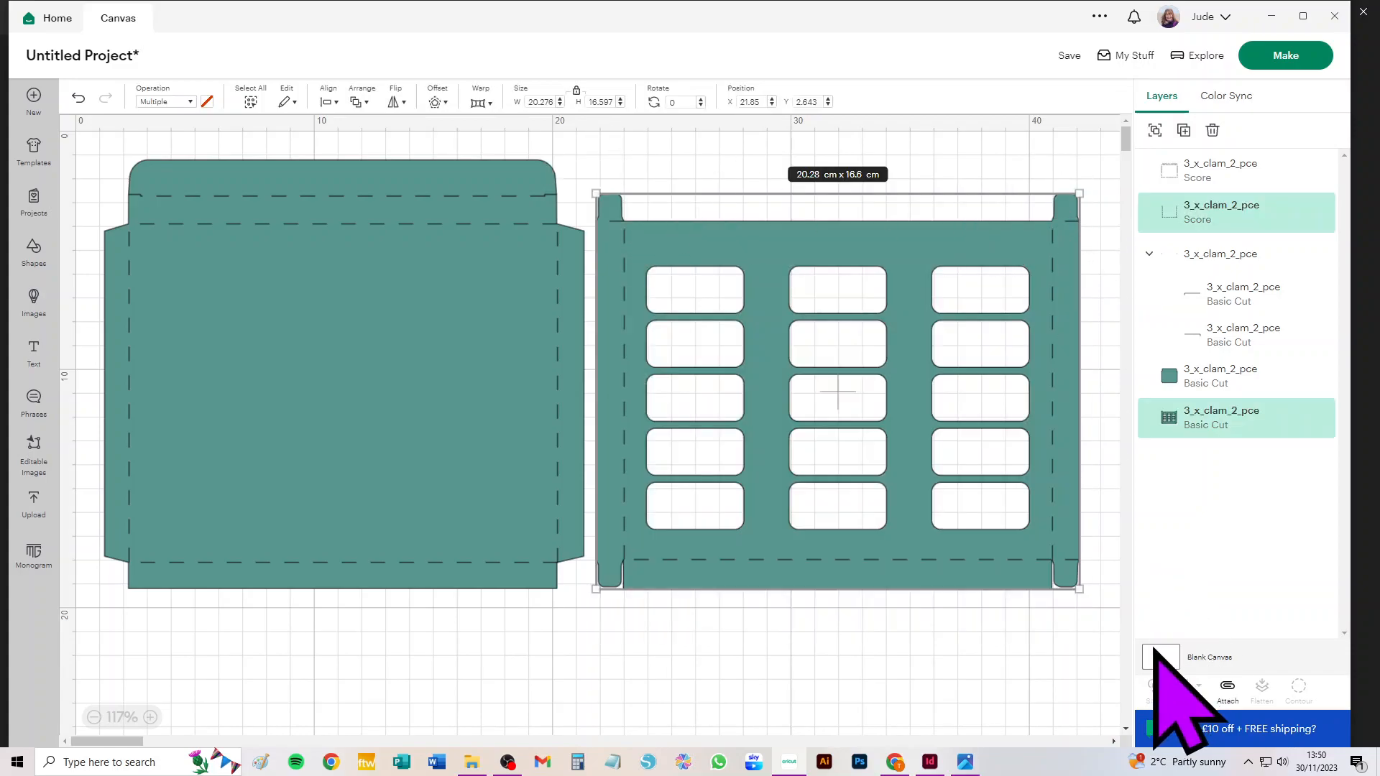
click(1094, 639)
drag(1085, 616, 605, 173)
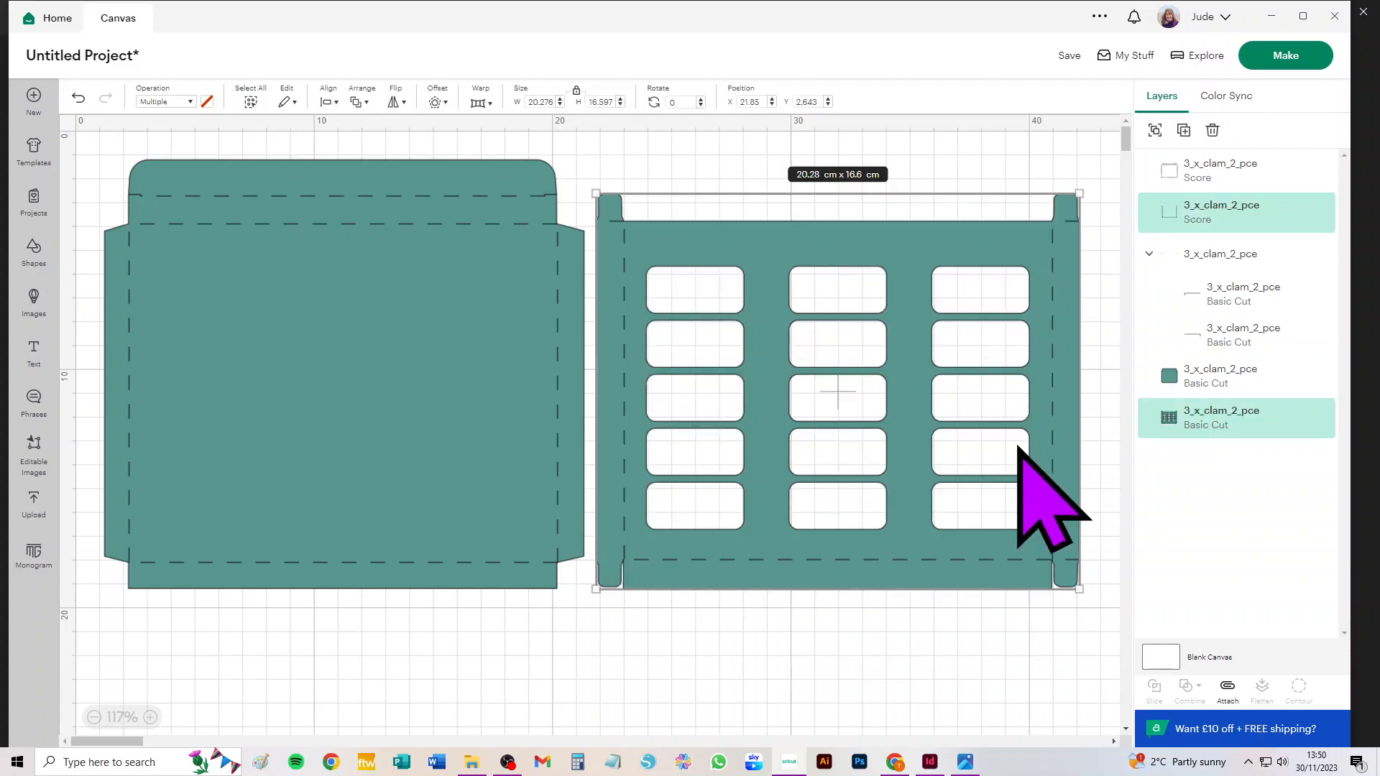
click(1227, 687)
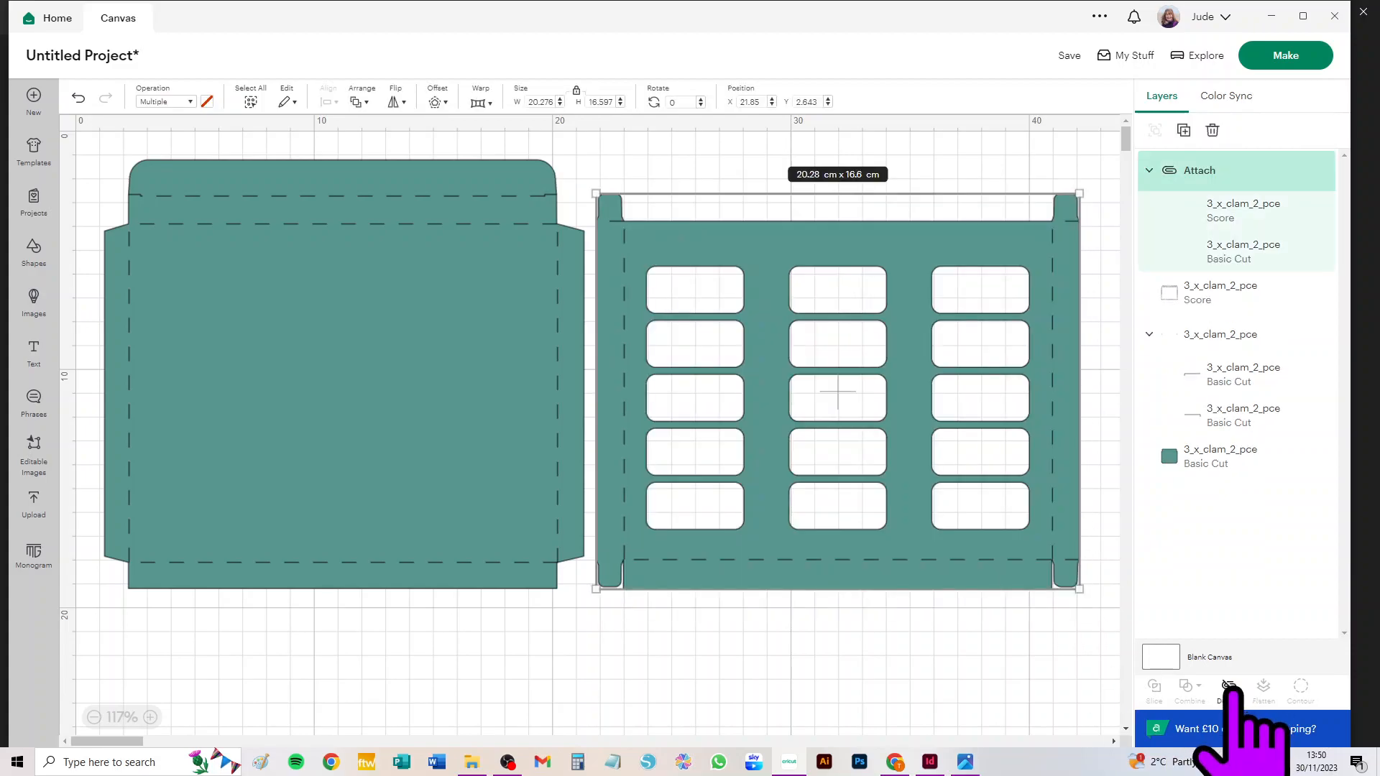
drag(90, 642, 579, 148)
click(1228, 687)
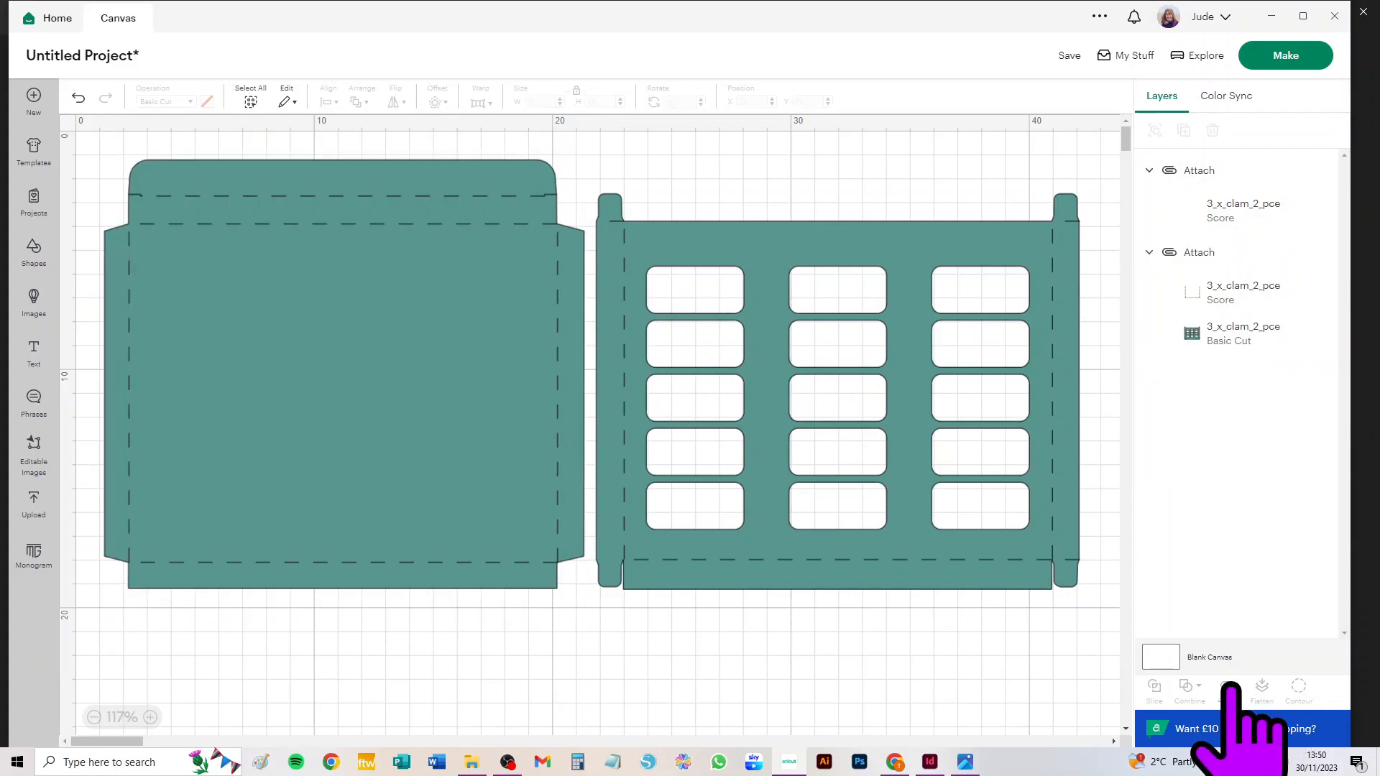
- Check the teal template's mat layout with the material size set to A4 and to 21.6 cm x 27.9 cm (Letter)
click(1279, 55)
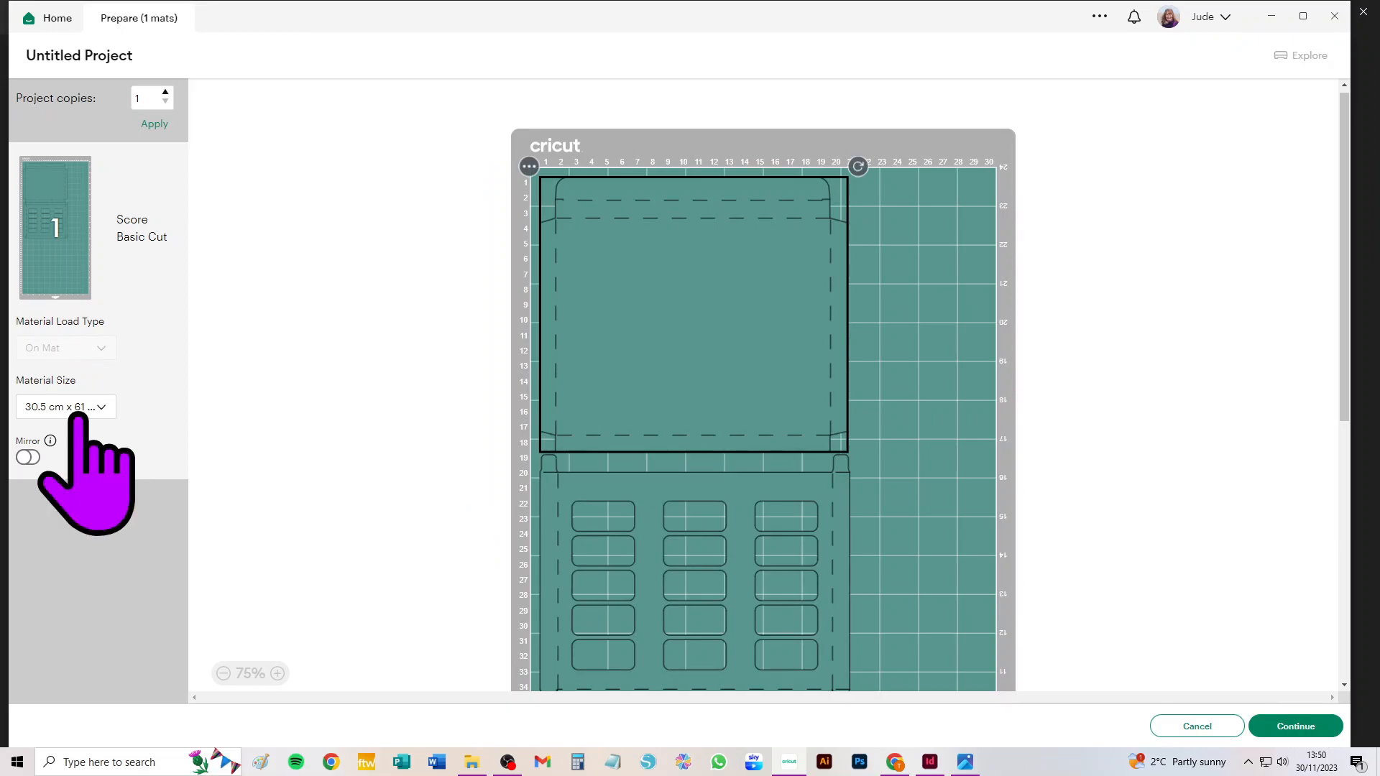
click(78, 417)
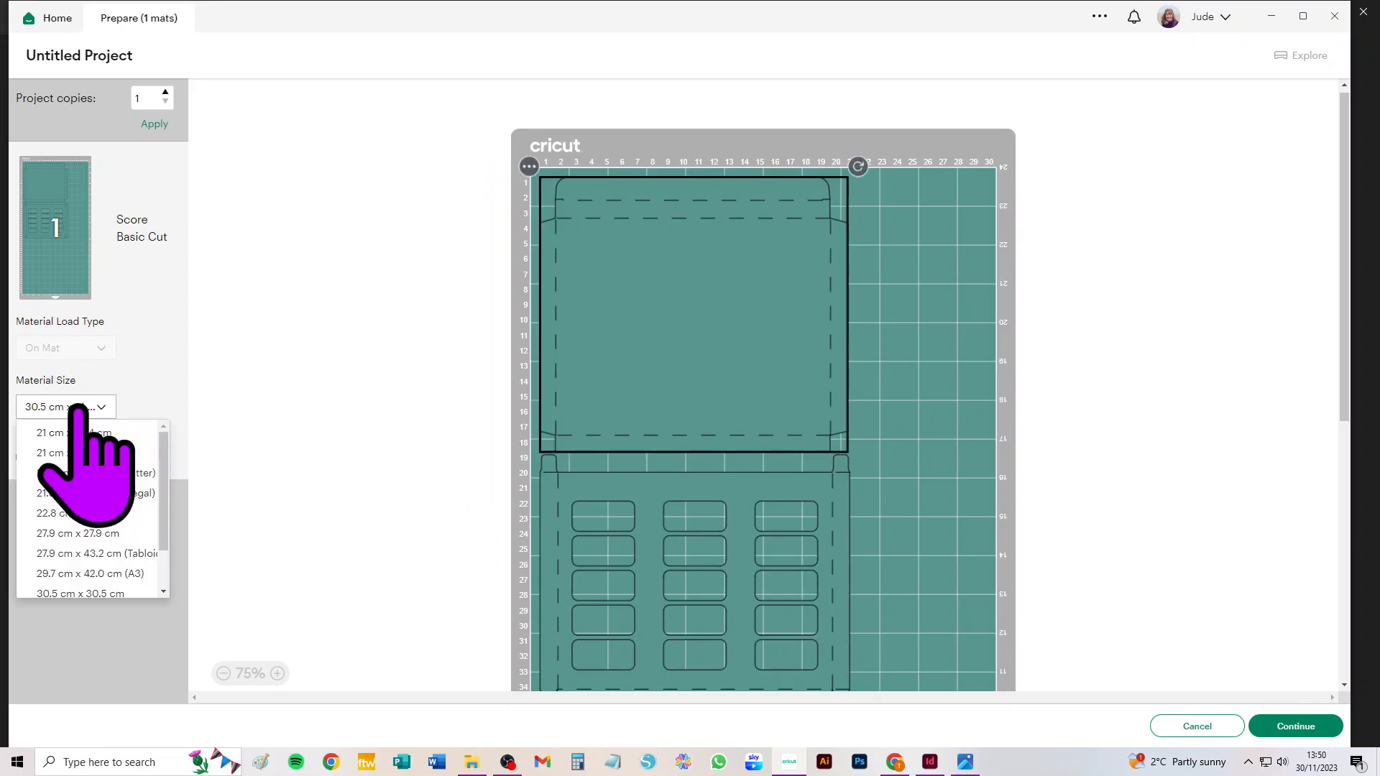
click(57, 471)
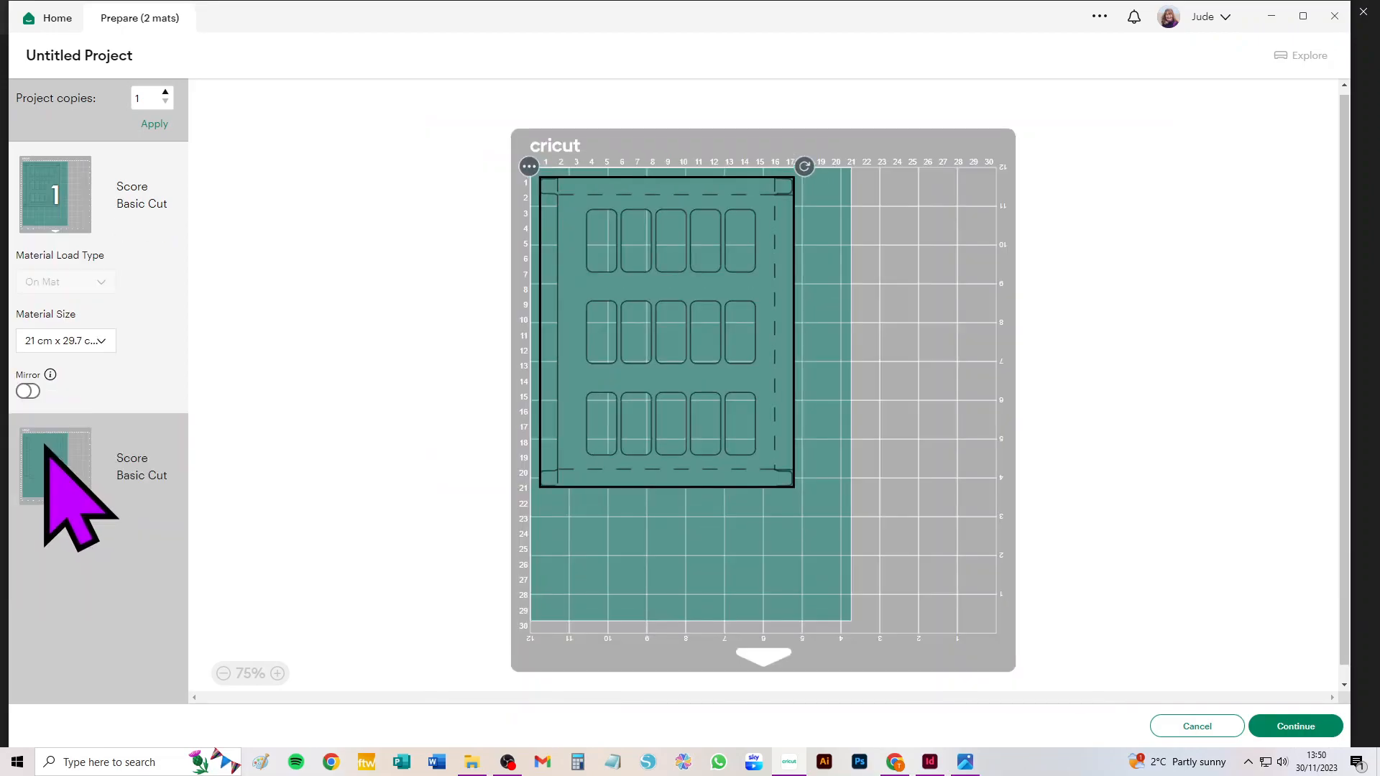
click(101, 342)
click(90, 409)
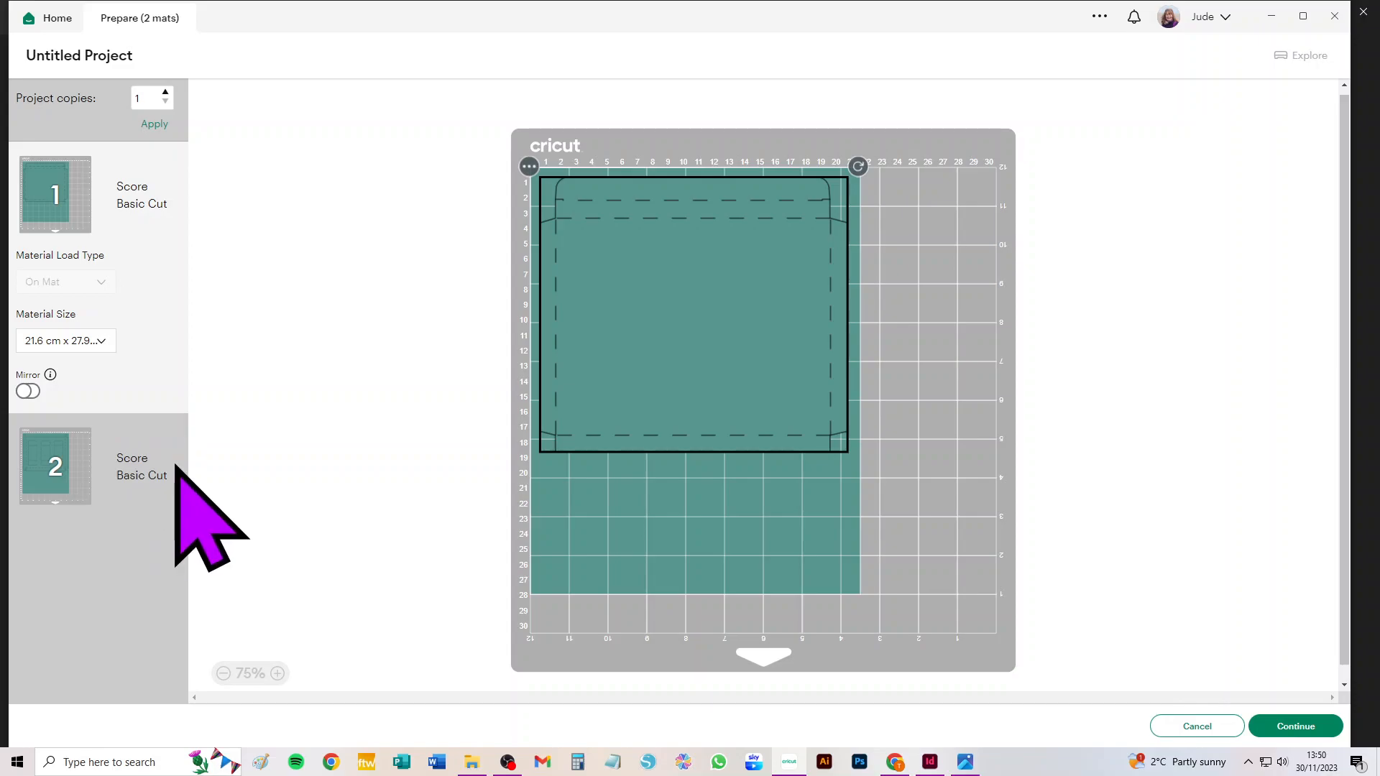
- Leave the mat preparation and delete the teal template from the canvas
click(1198, 726)
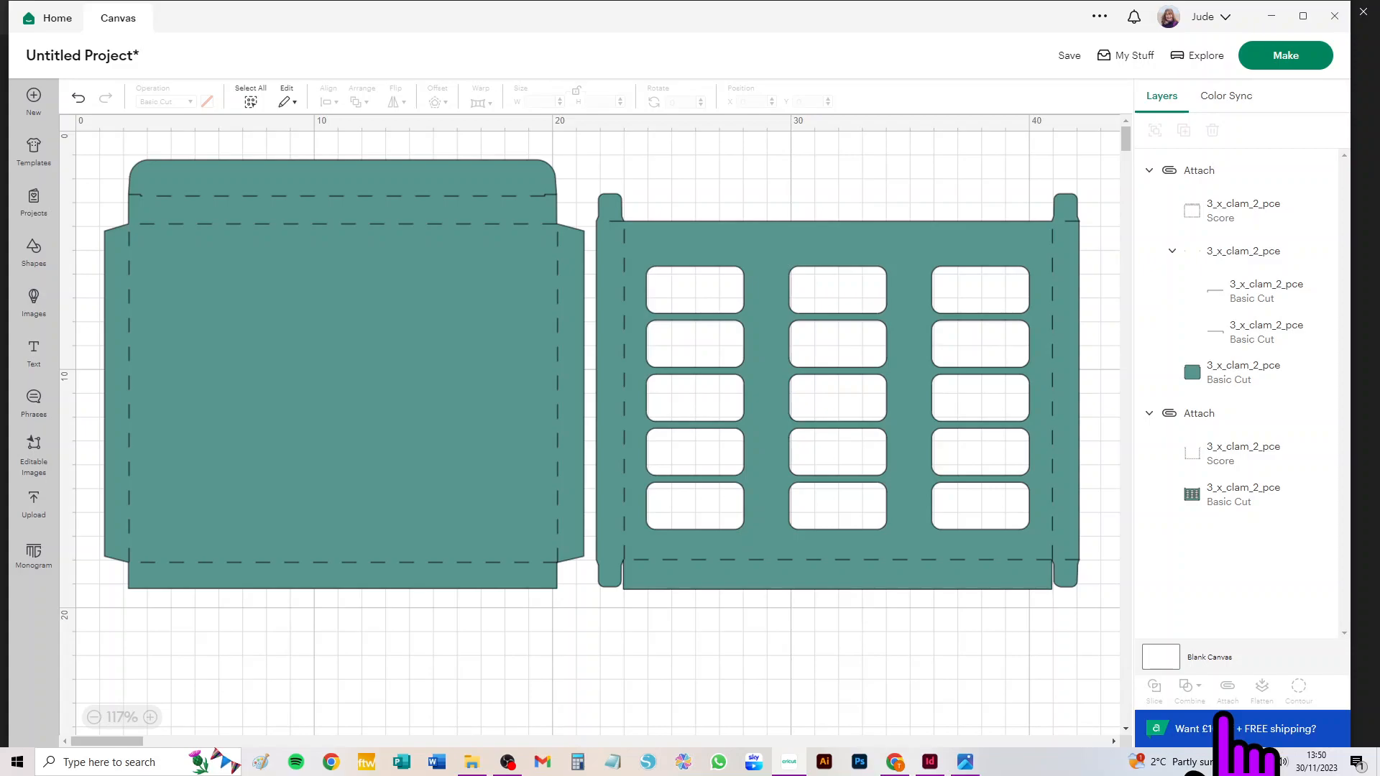
key(ctrl+a)
key(Delete)
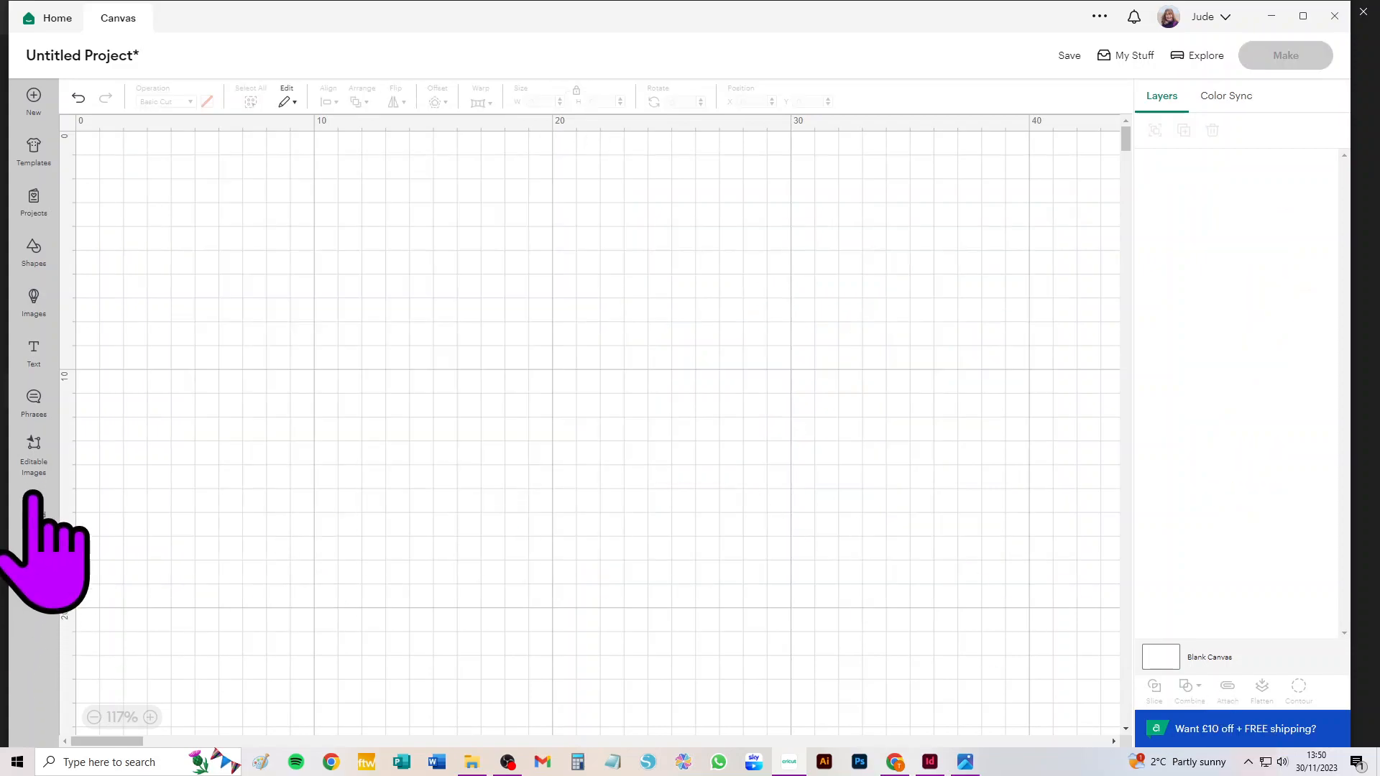
- Add the orange two-piece box template with four columns of windows from the recent uploads to the canvas
click(34, 500)
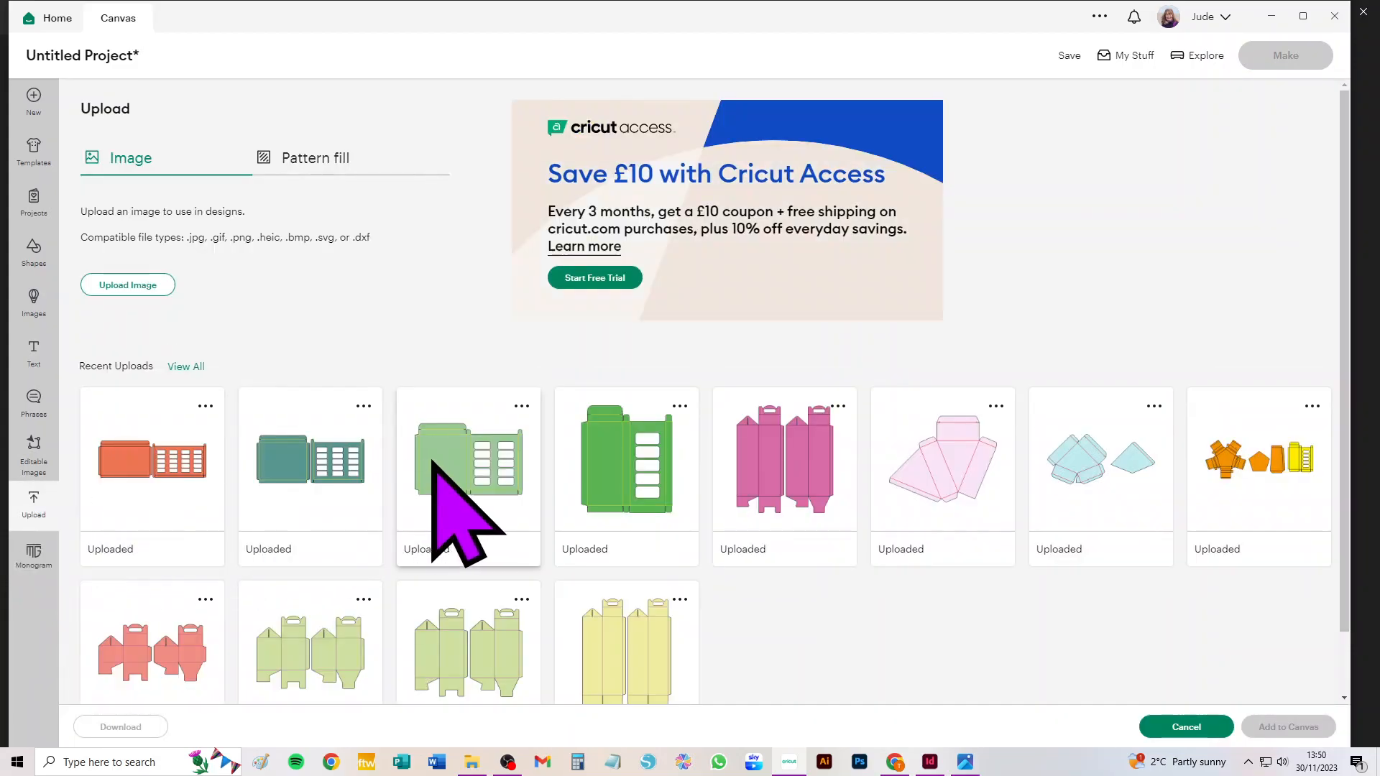
click(146, 476)
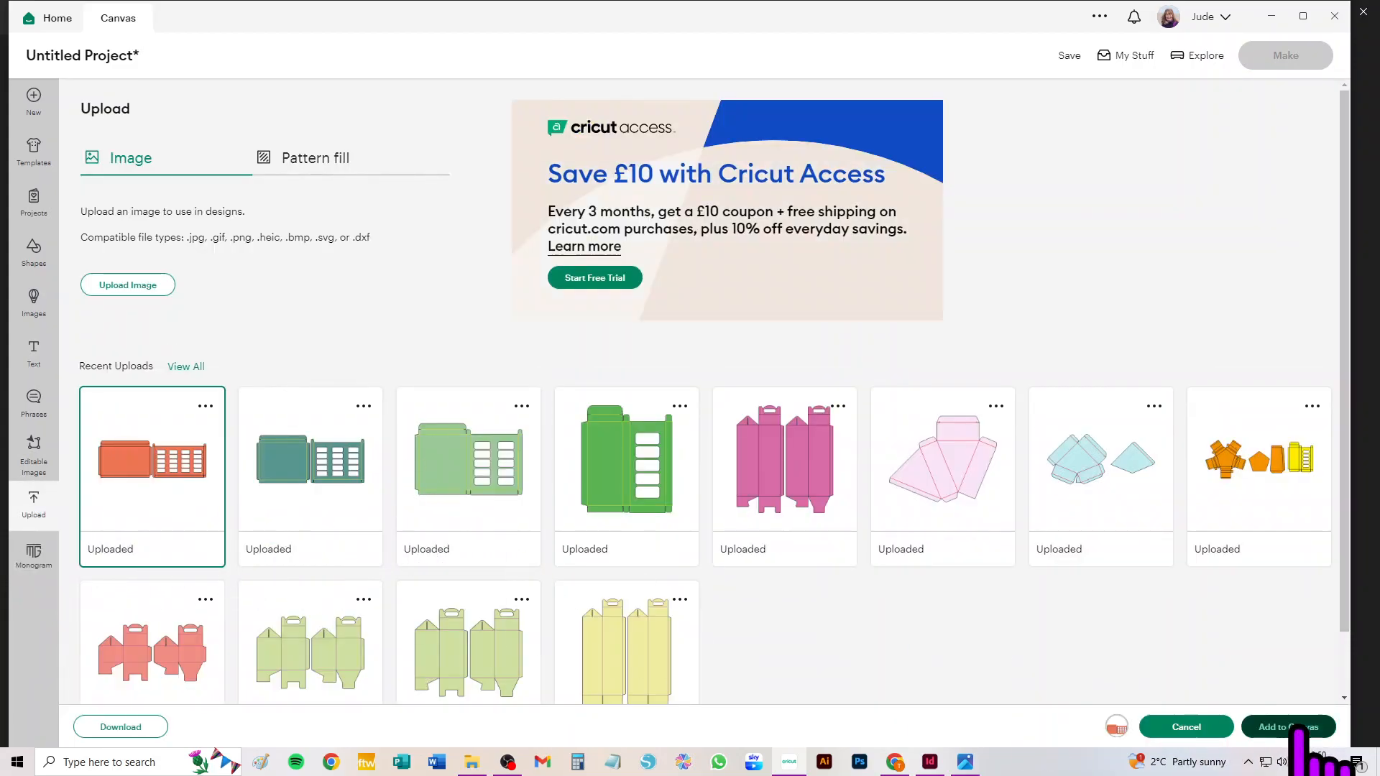
click(1291, 727)
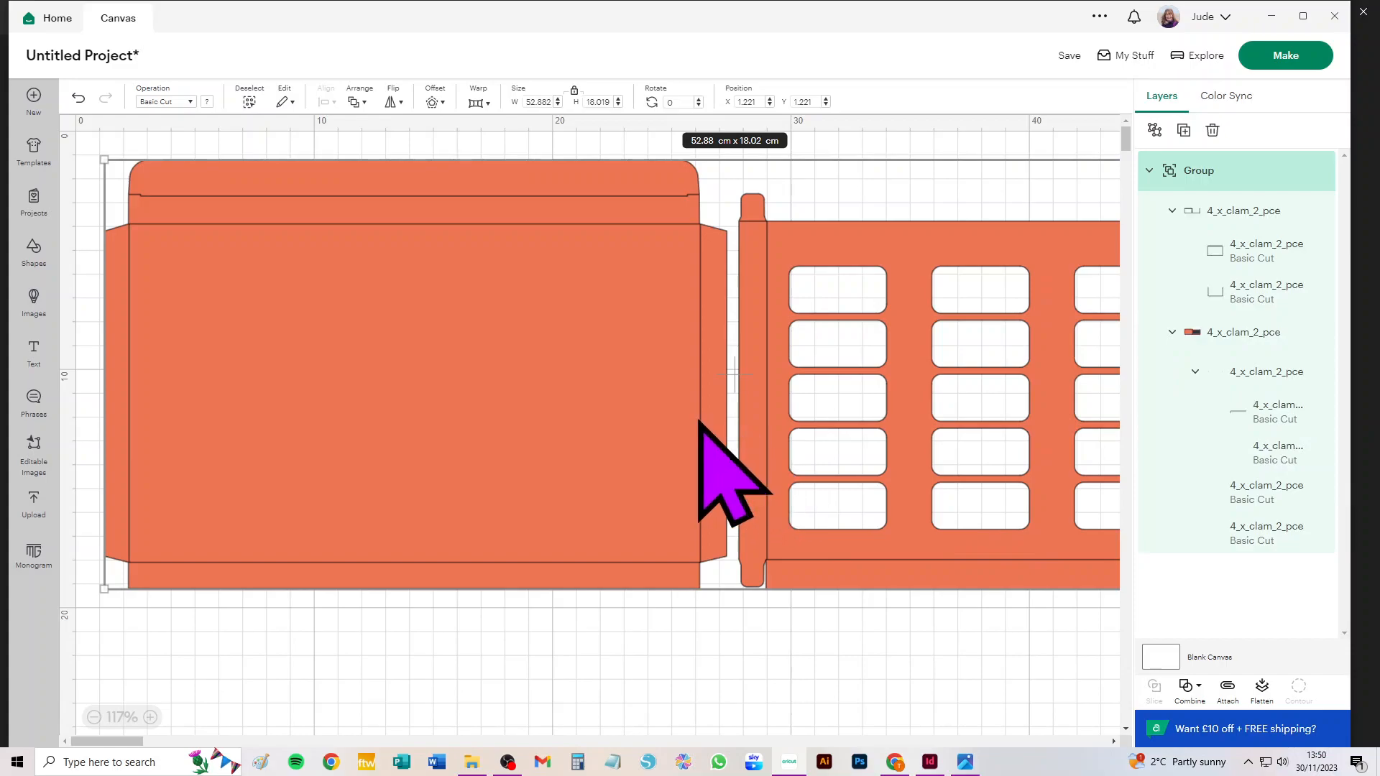
- Set the 4_x_clam_2_pce template's fold-line group, covering both pieces, to Score
scroll(698, 419, down, 3)
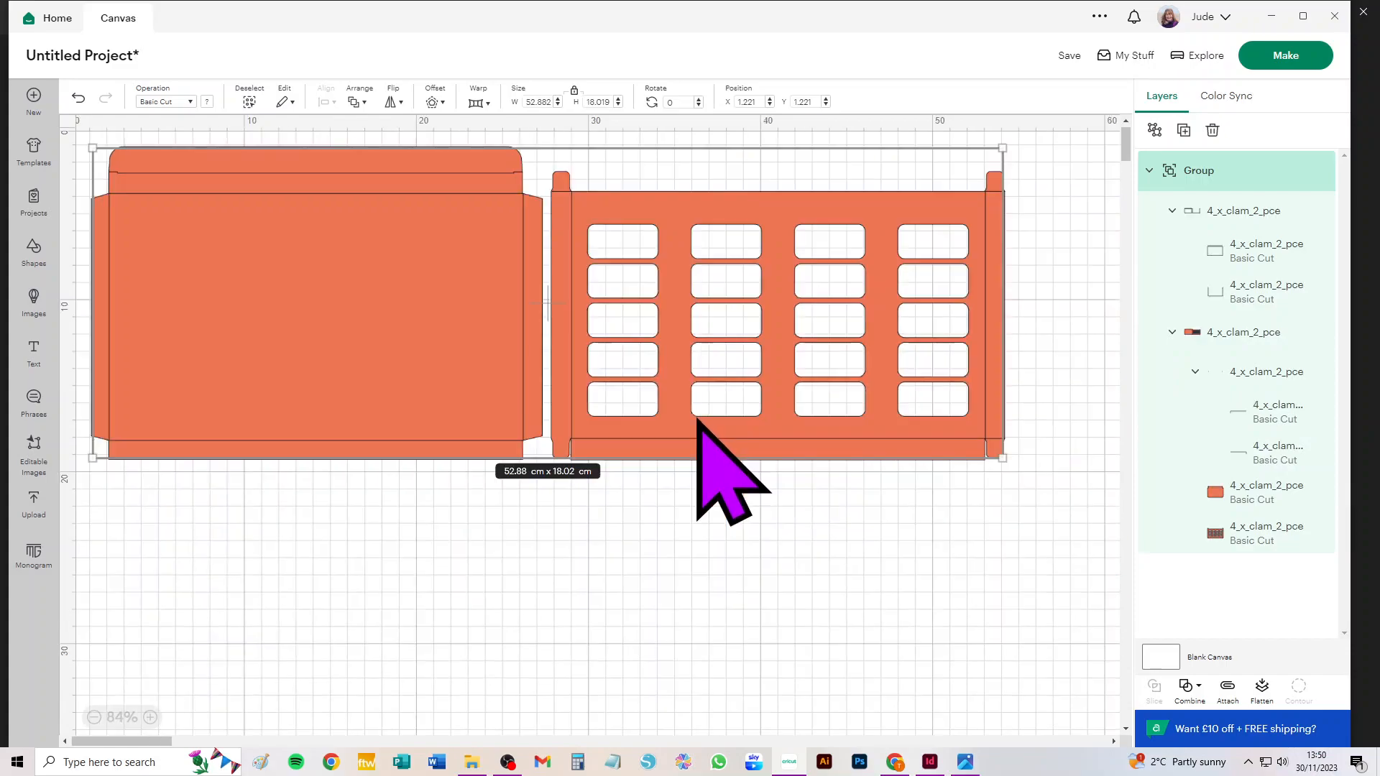
click(1231, 210)
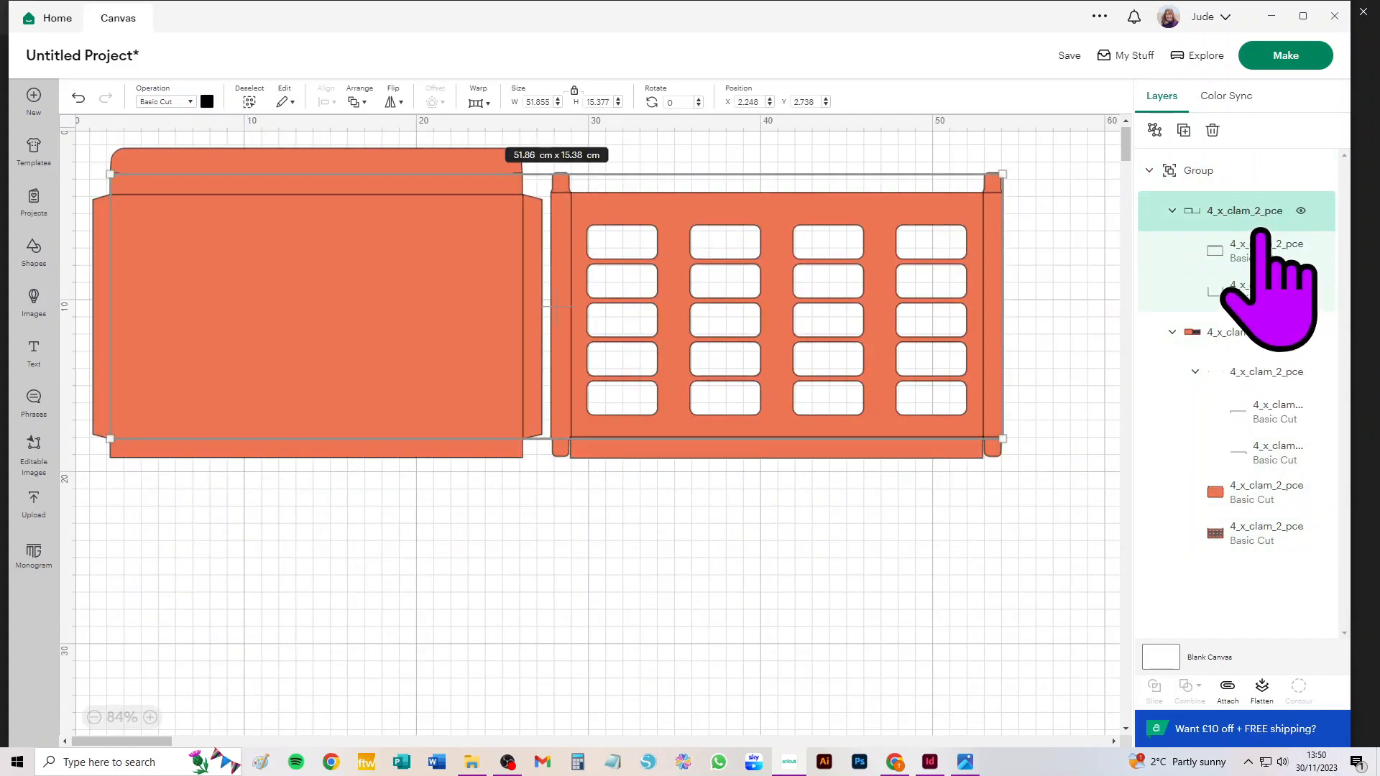
click(167, 101)
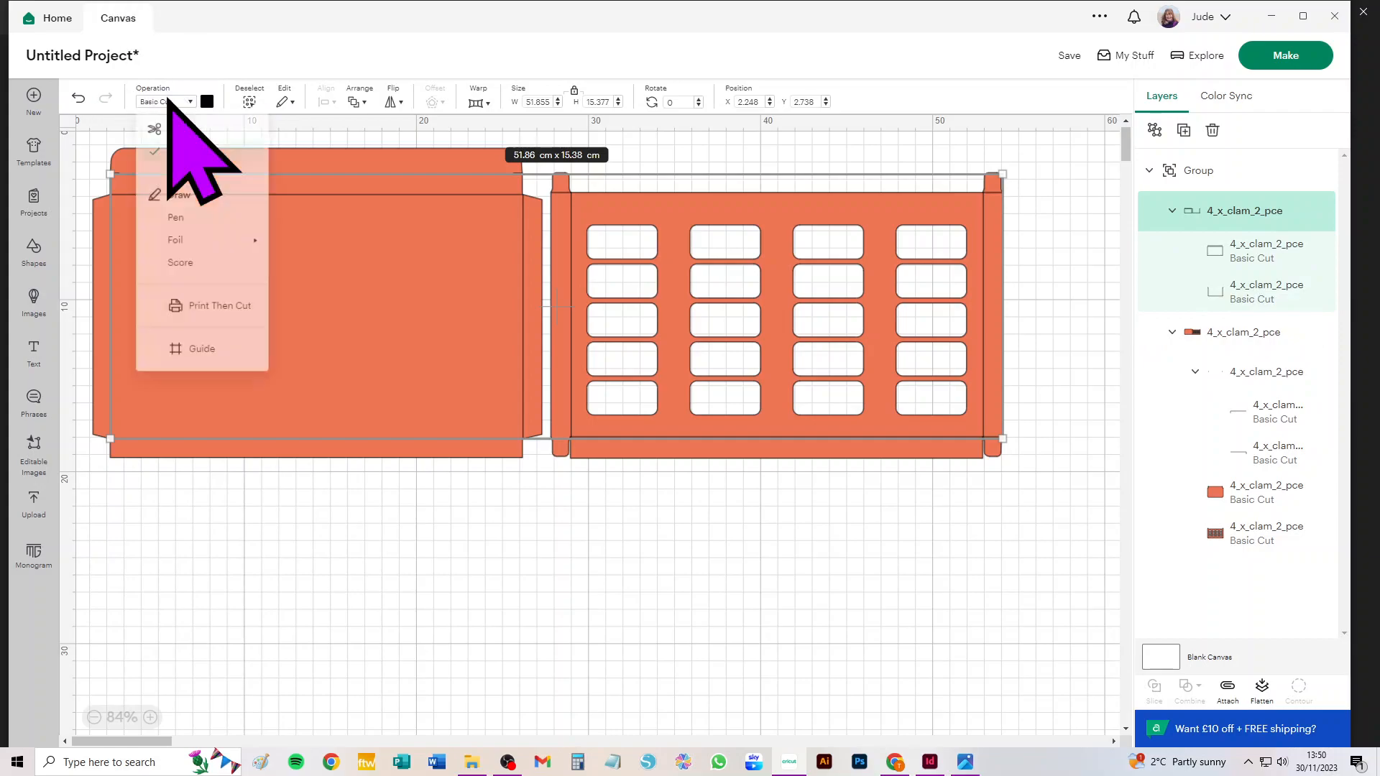
click(184, 275)
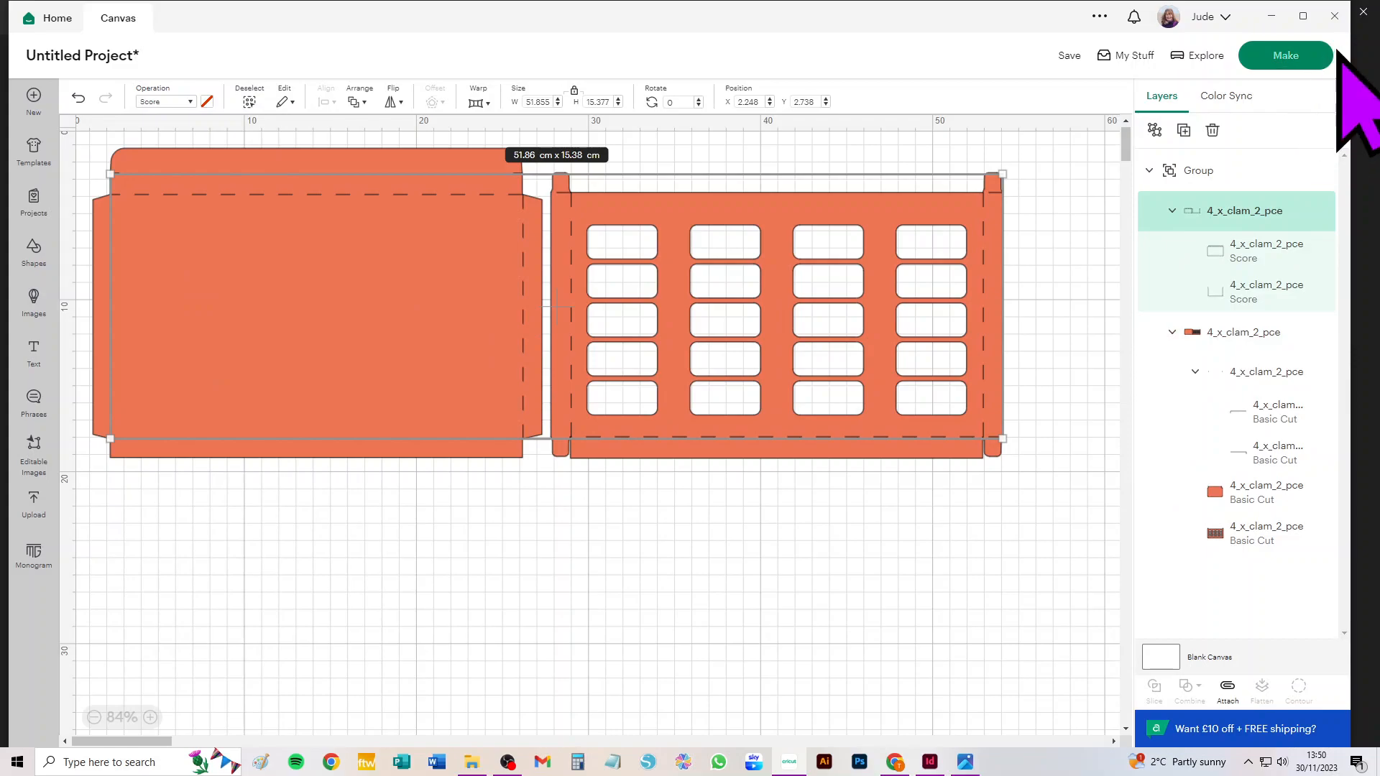
- Ungroup the 4_x_clam_2_pce template's score-line group, its cut-layer group and the outer group
click(1154, 128)
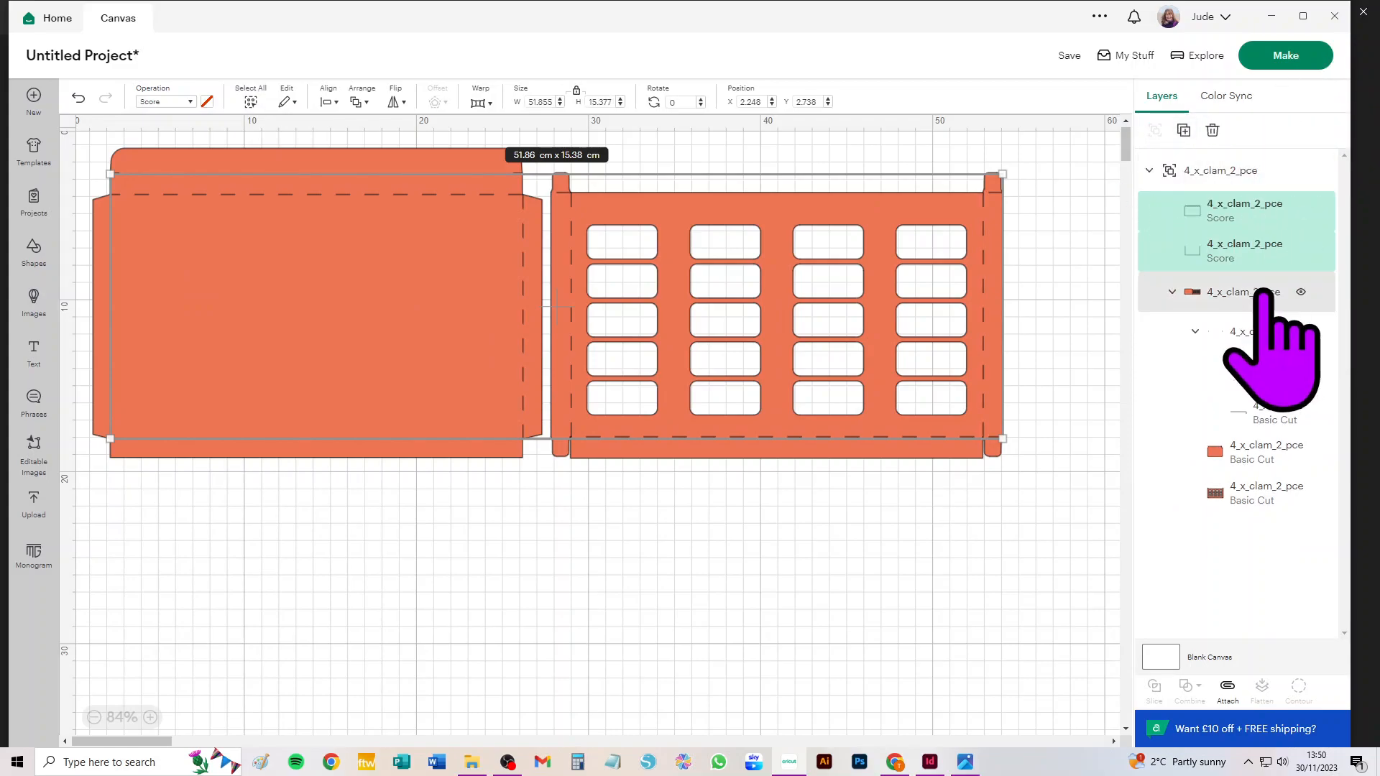
click(1231, 292)
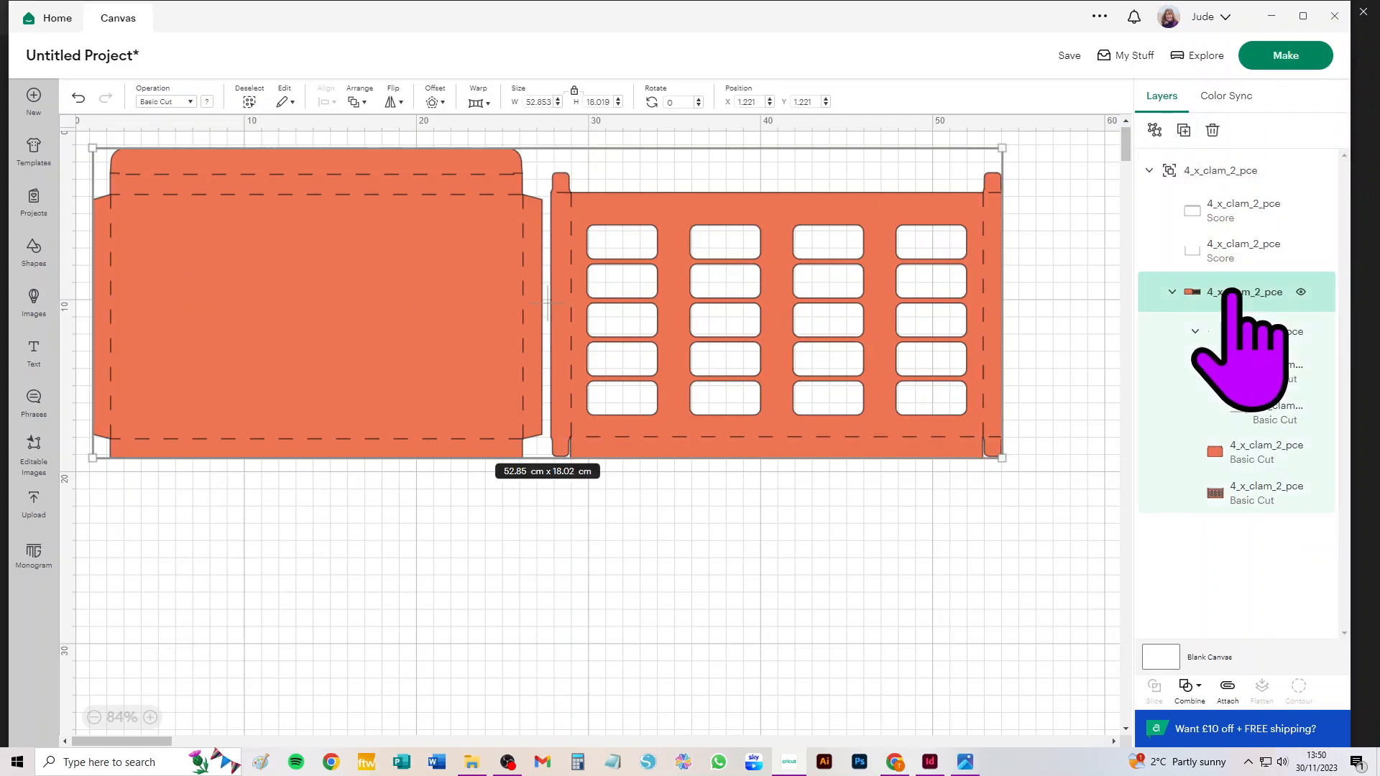
click(1154, 129)
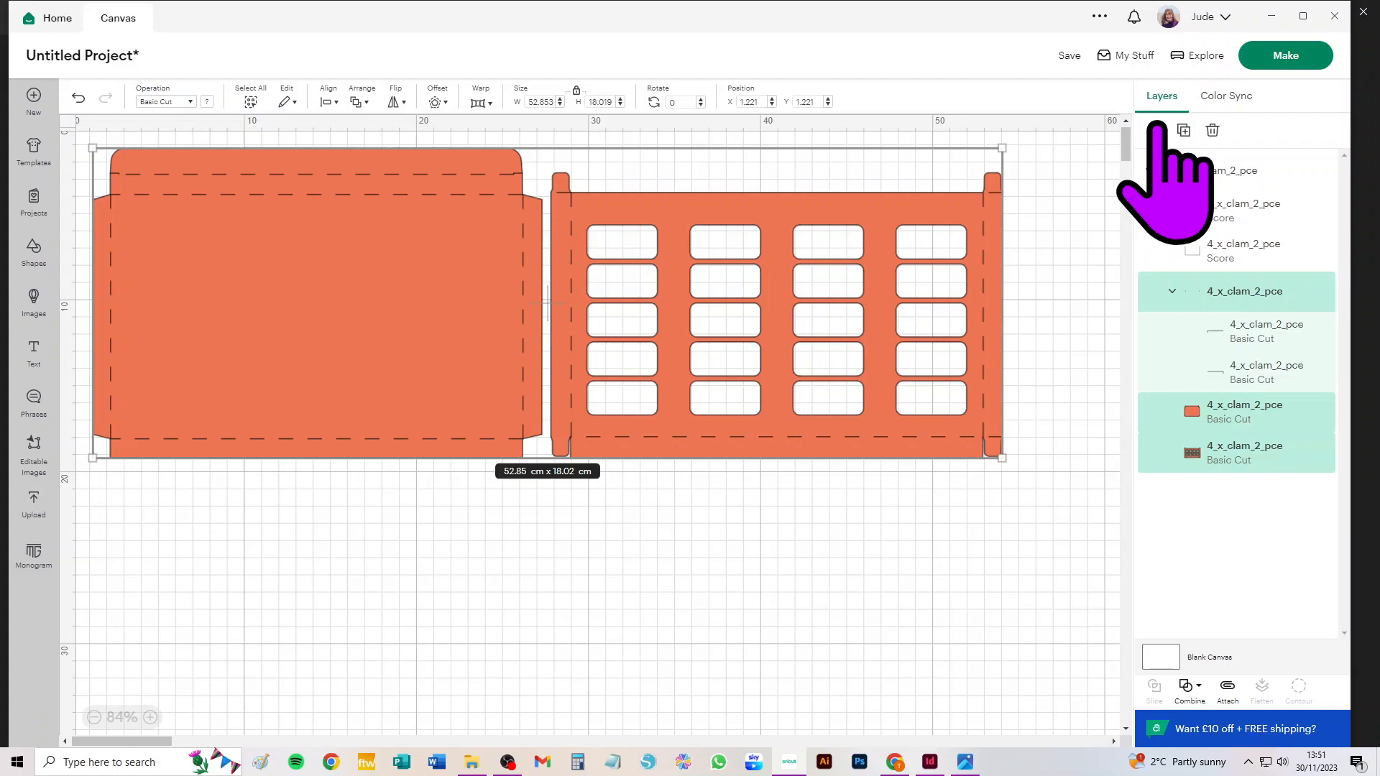
click(1240, 171)
click(1154, 128)
- Attach the score and cut layers of the orange windowed piece, and separately those of the orange solid piece
drag(1069, 153, 549, 525)
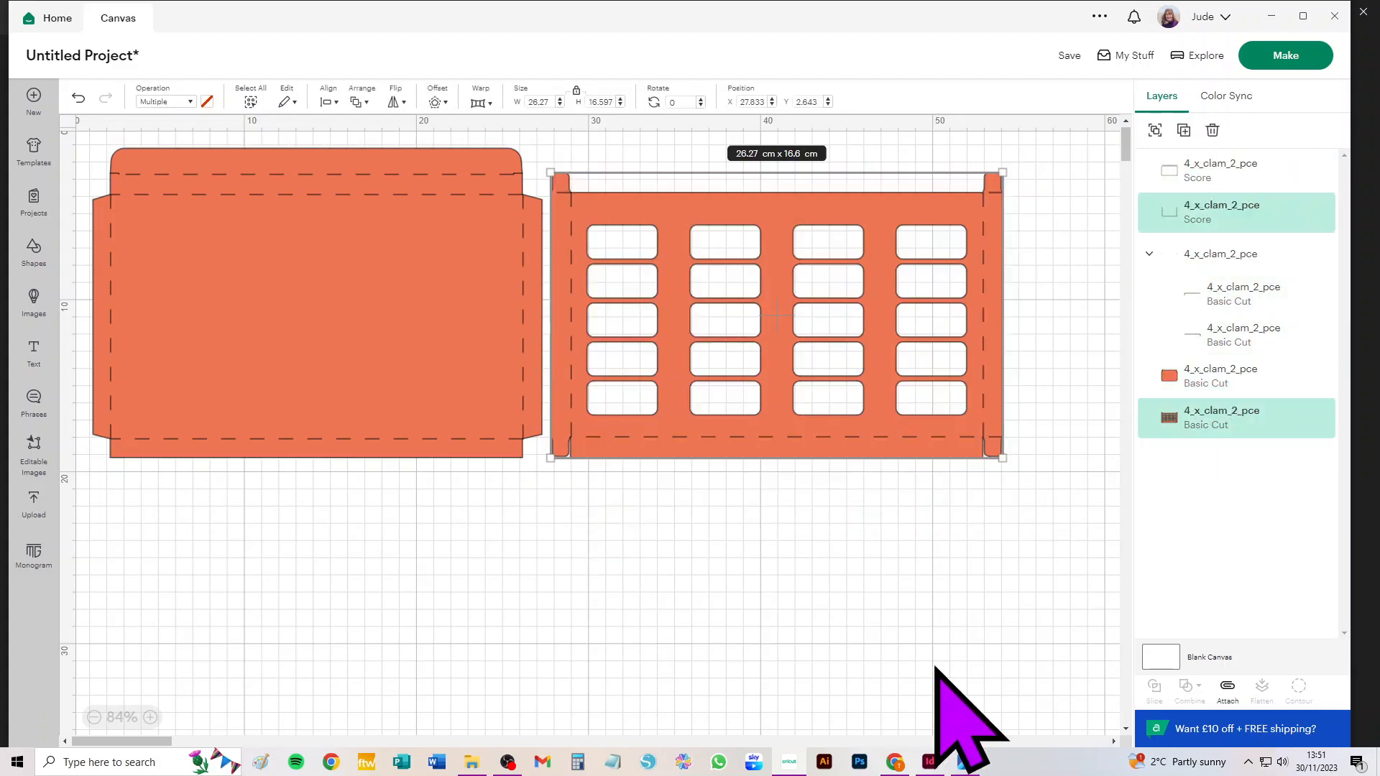
click(1228, 689)
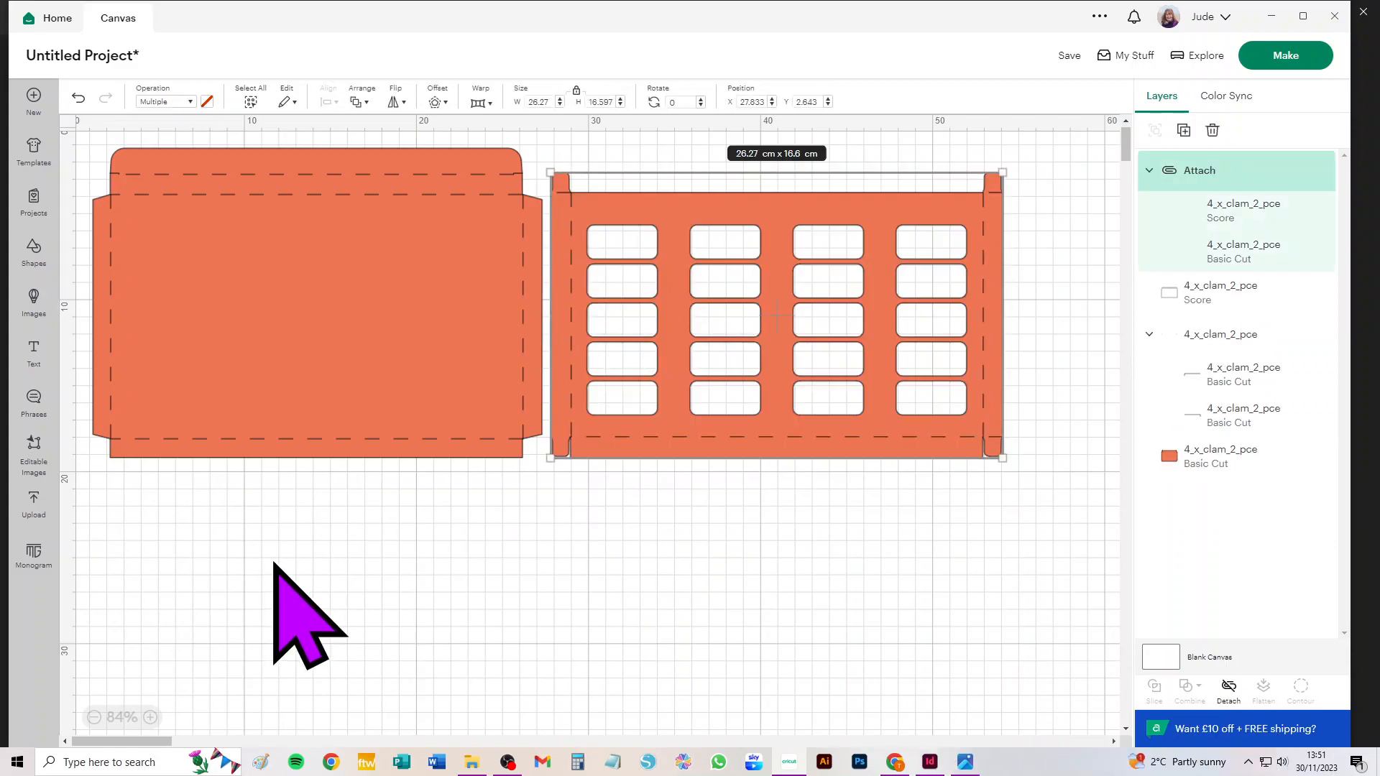
drag(86, 521, 538, 131)
click(1228, 688)
- Check the orange template's mat layout at the A4 and Letter material sizes, and return to the canvas
click(1285, 64)
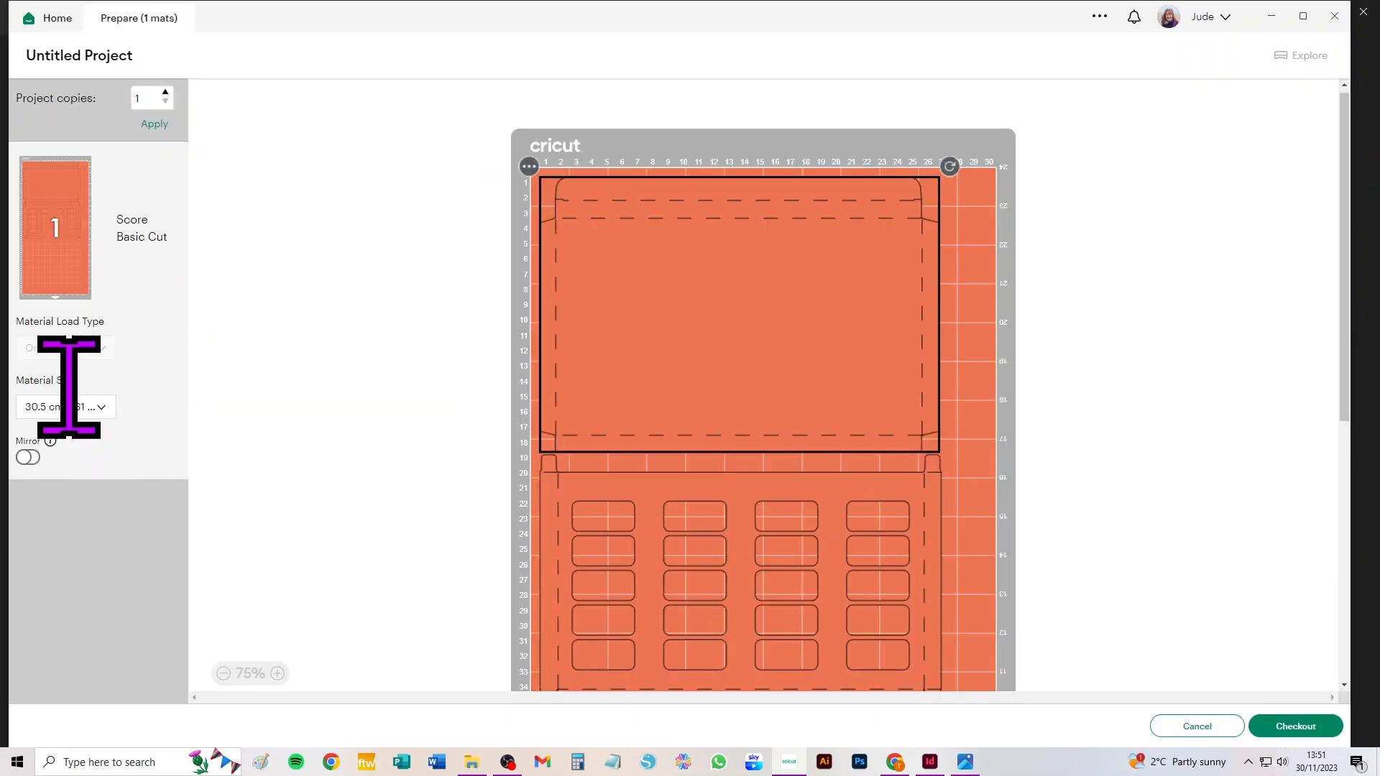
click(59, 413)
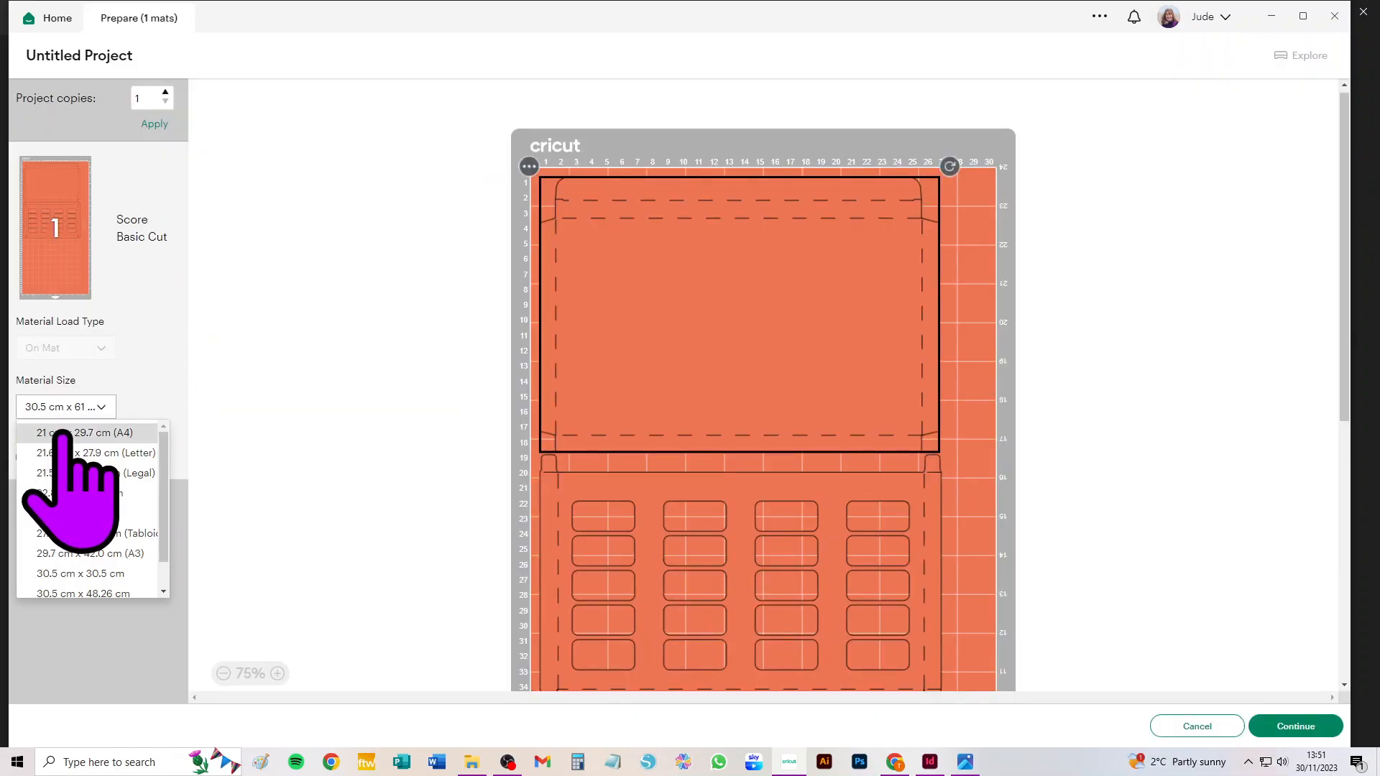
click(63, 433)
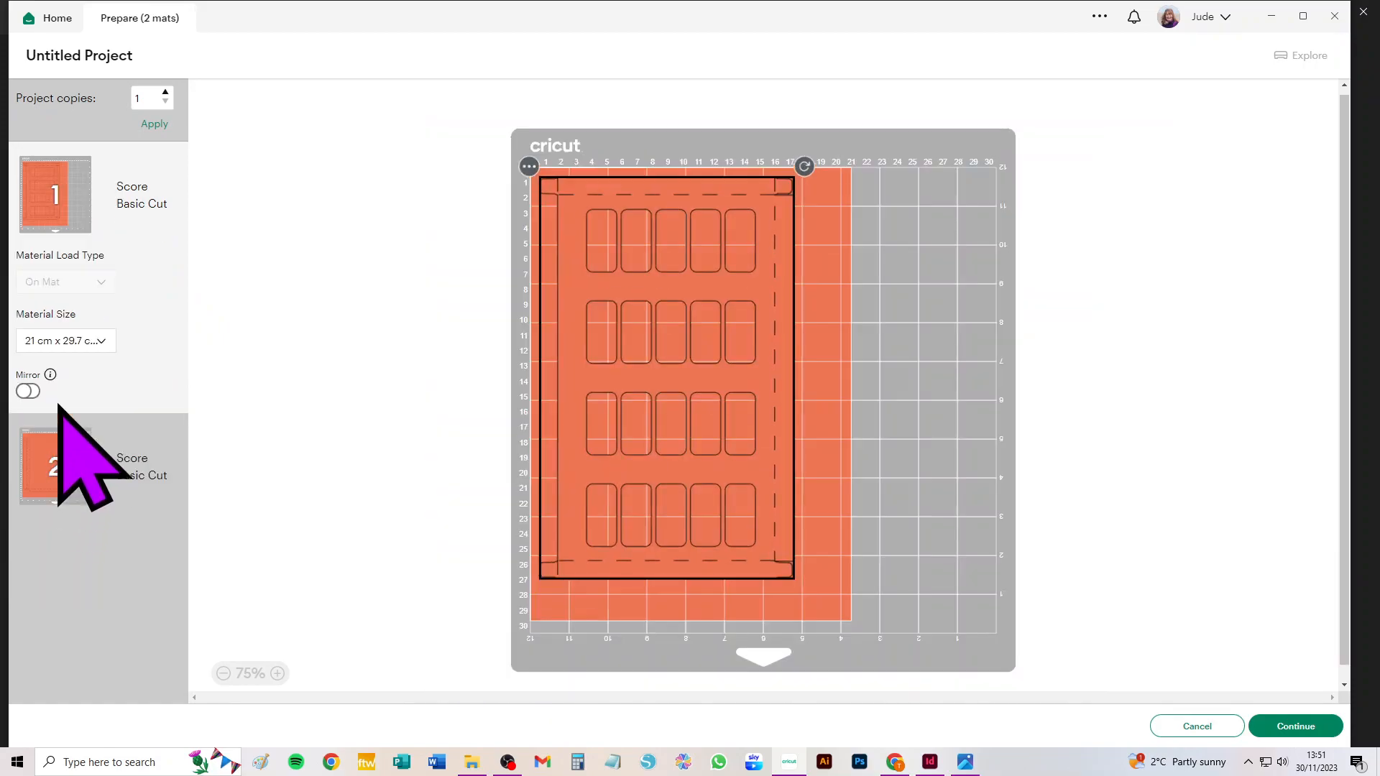
click(59, 341)
click(56, 384)
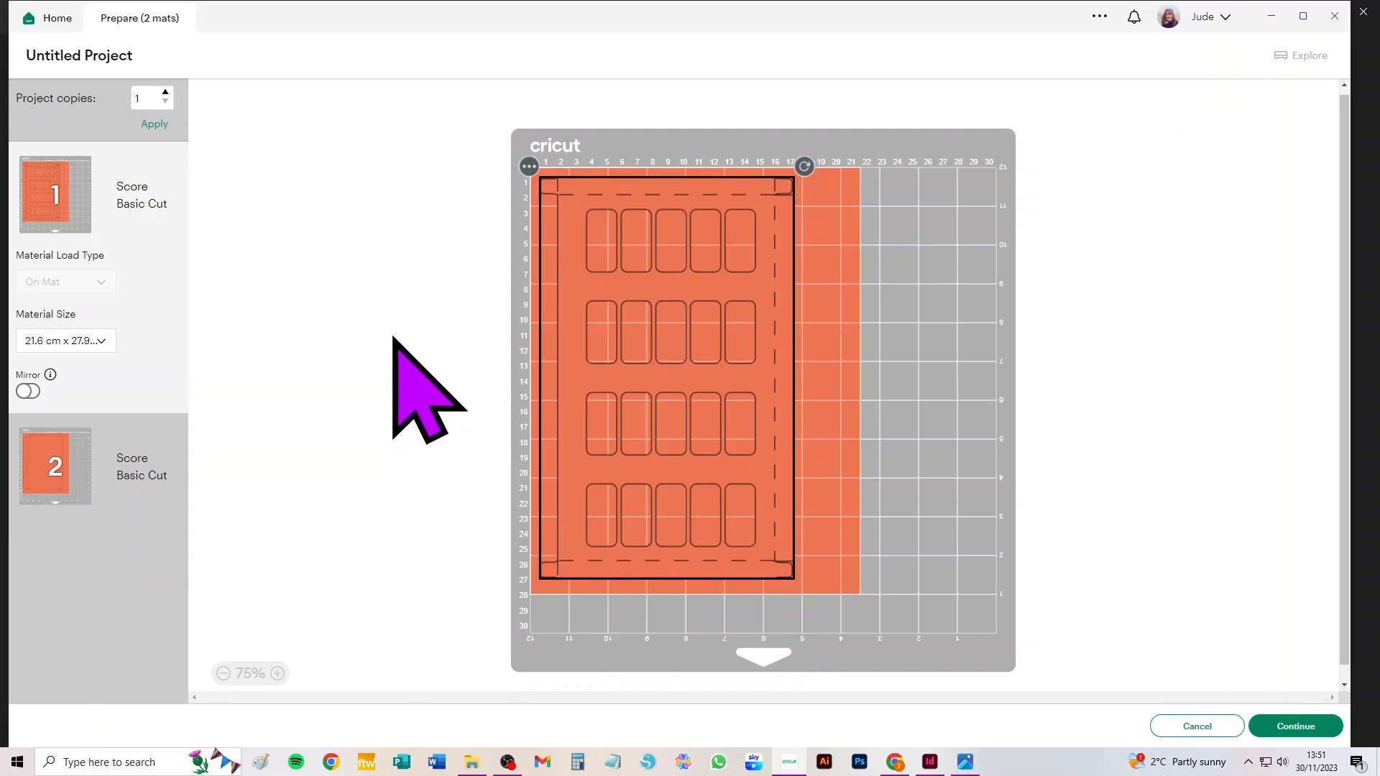
click(1197, 726)
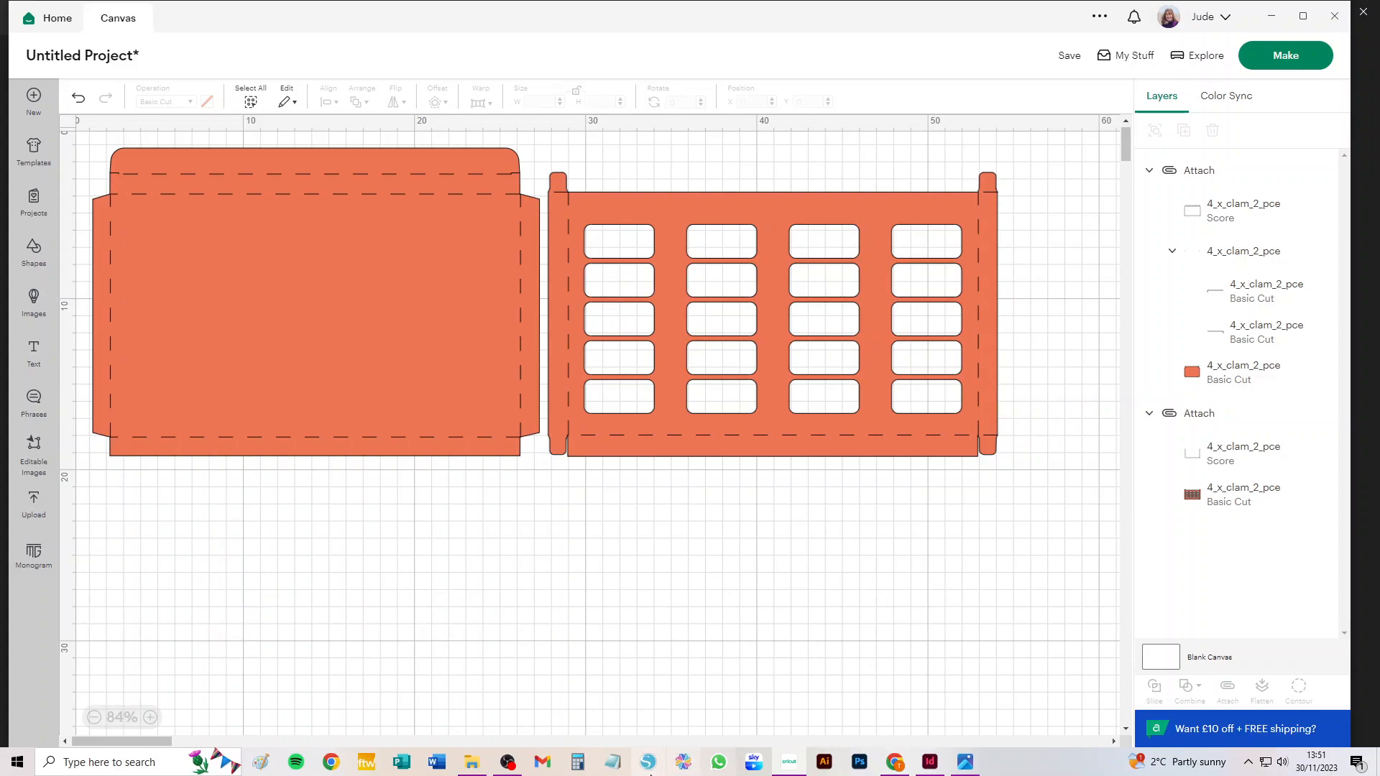
click(509, 764)
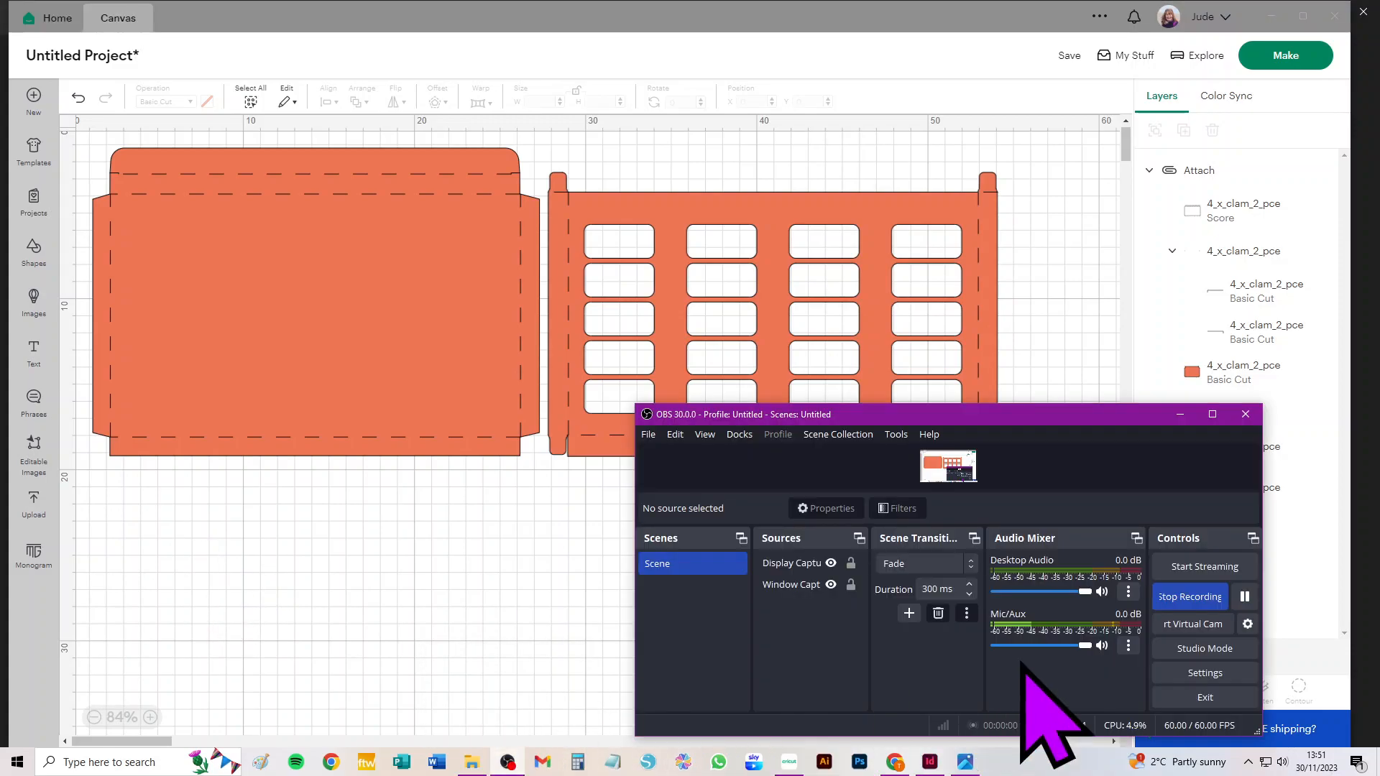